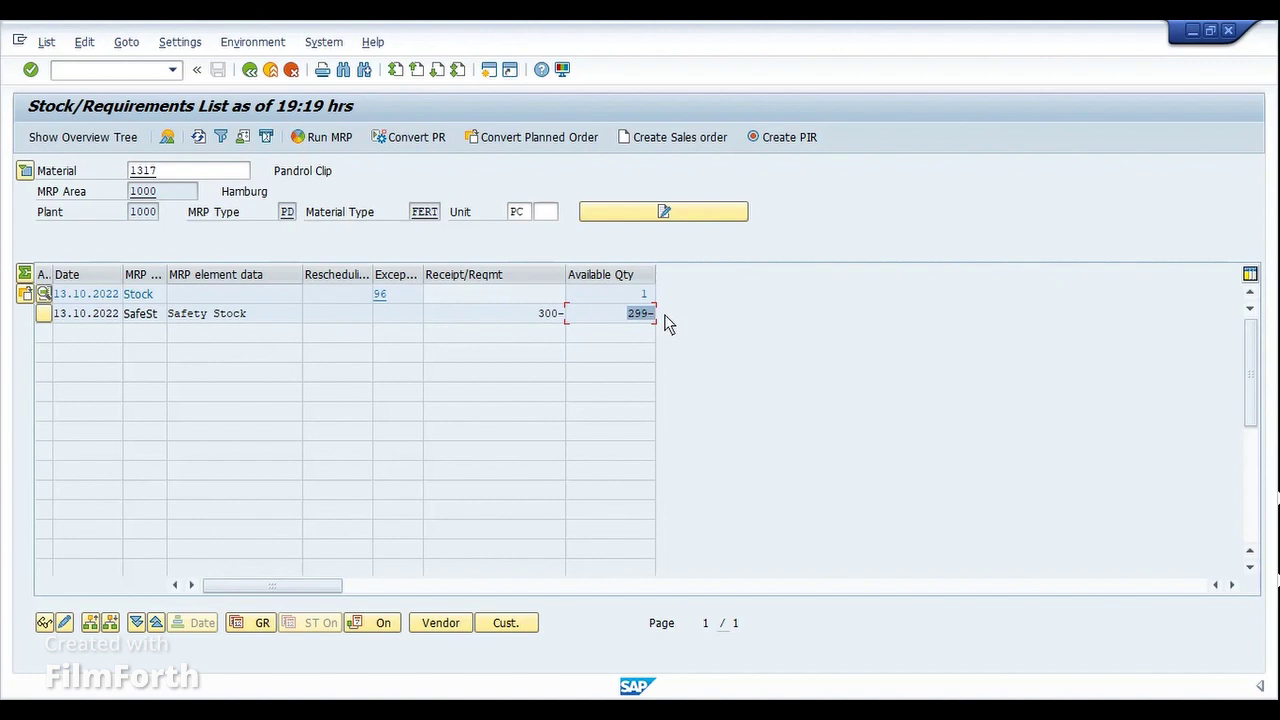
- Run single-item, multi-level MRP for material 1317 in plant 1000 with the preset parameters, then return and refresh the stock/requirements list
left_click(514, 190)
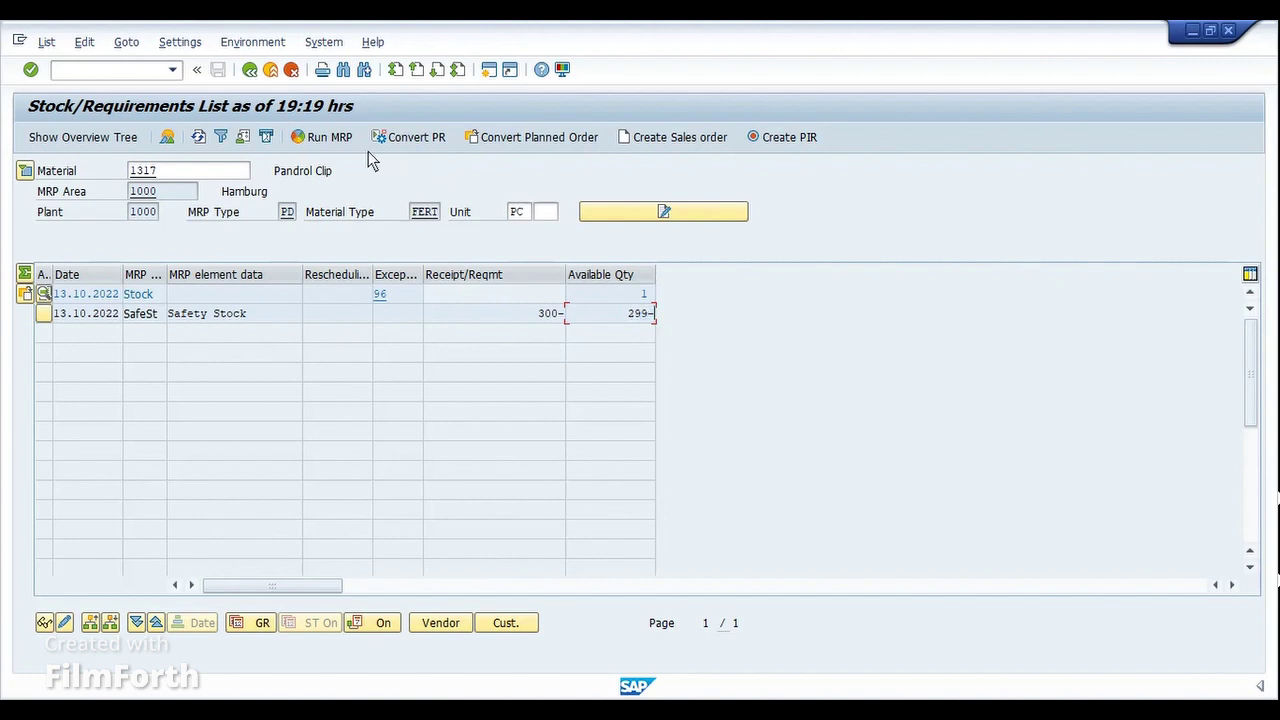
left_click(335, 137)
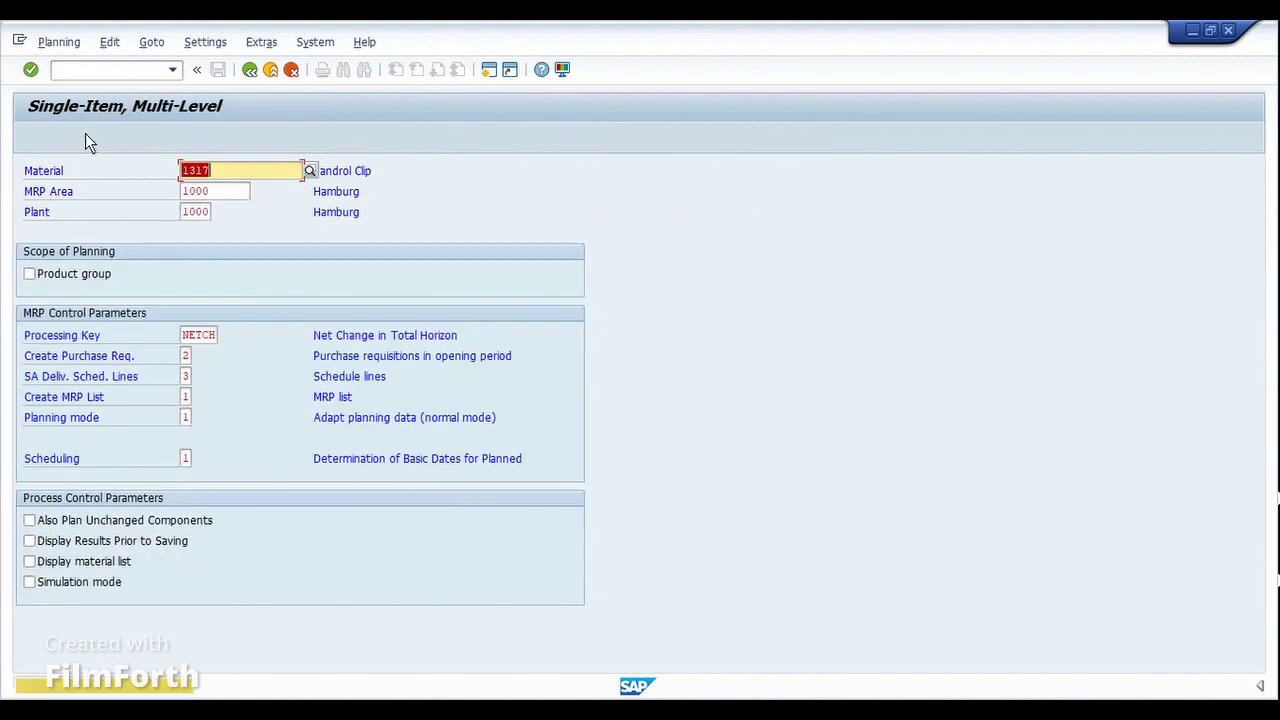
left_click(33, 75)
left_click(33, 75)
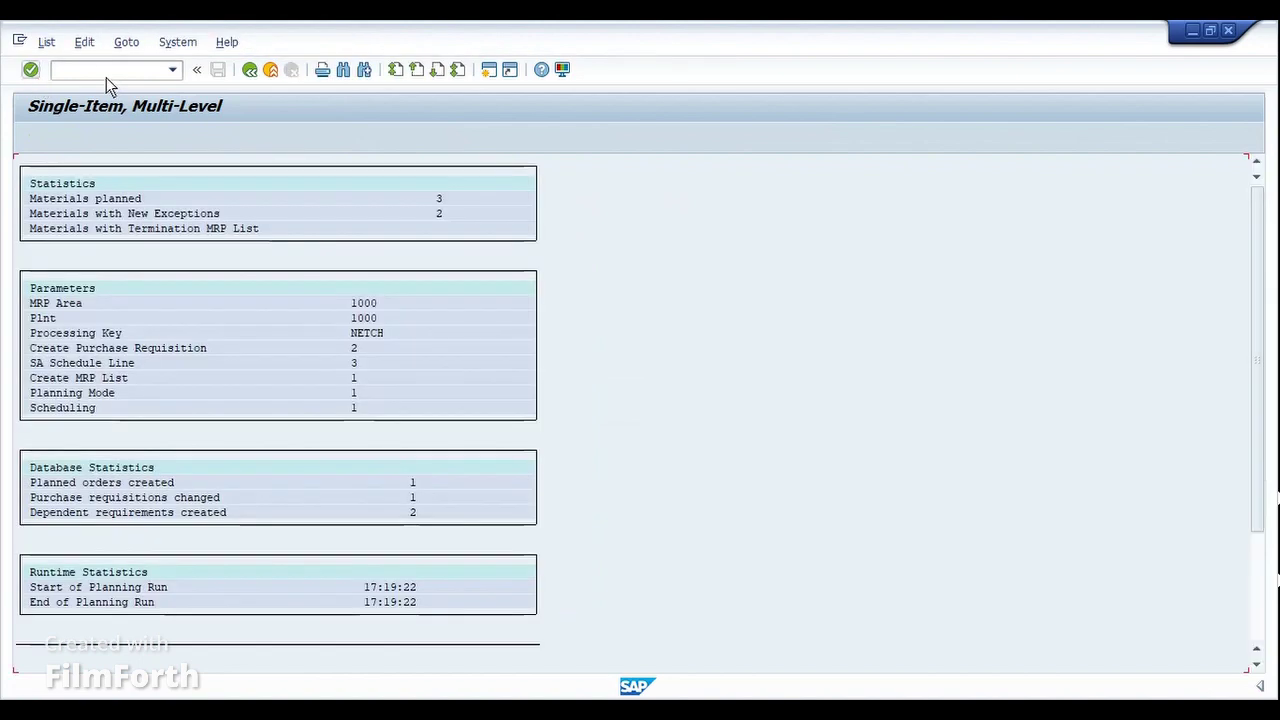
left_click(249, 71)
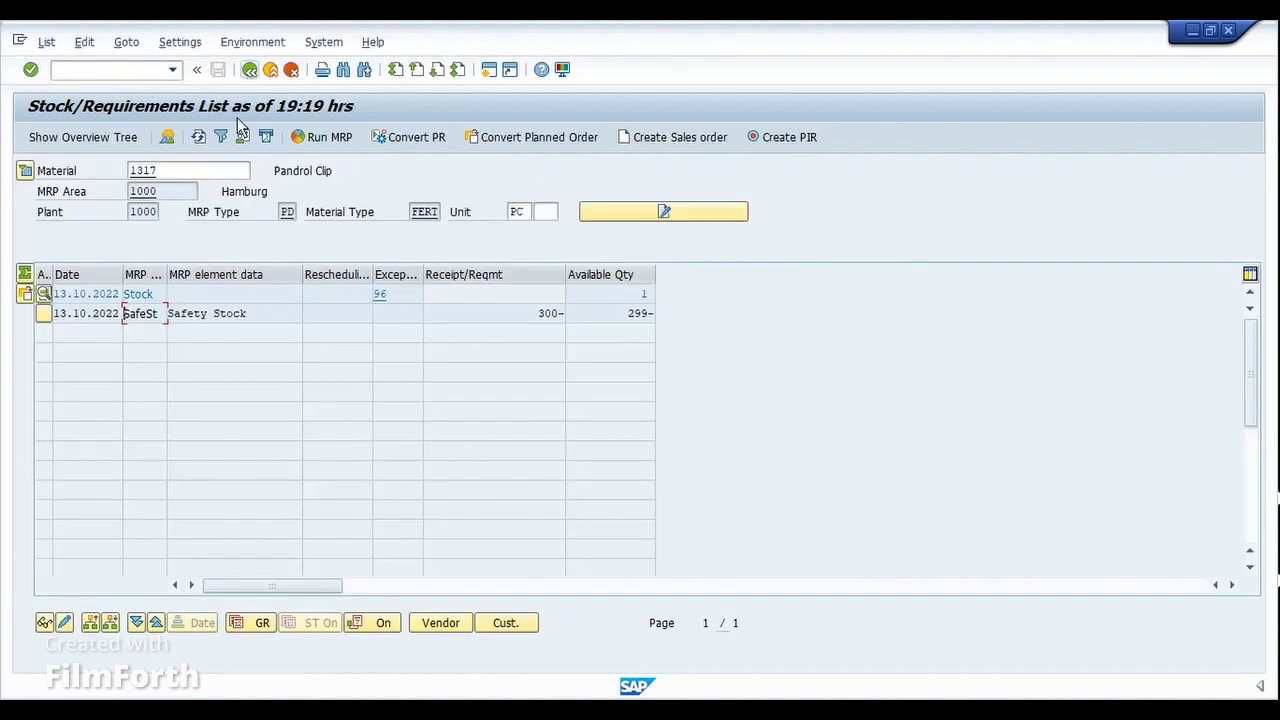
left_click(200, 137)
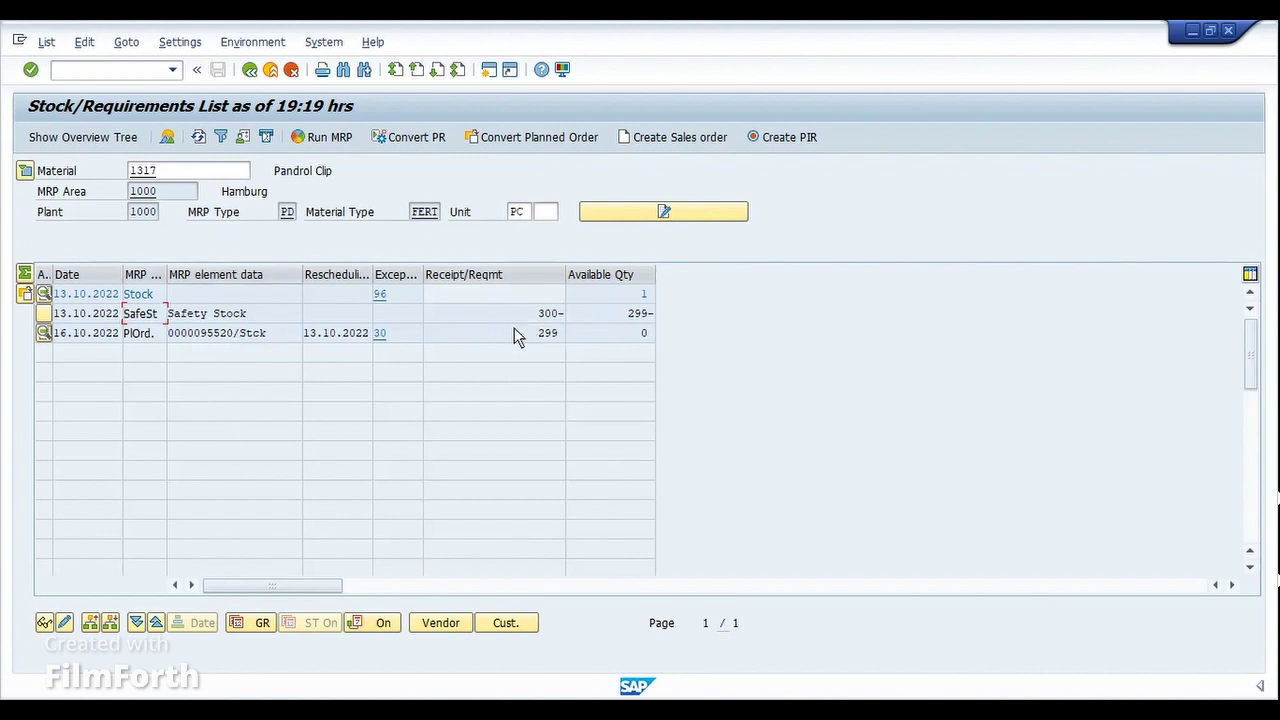
- Convert the planned order for material 1317 into a production order and save it after checking its inspection lot assignment
double_click(195, 344)
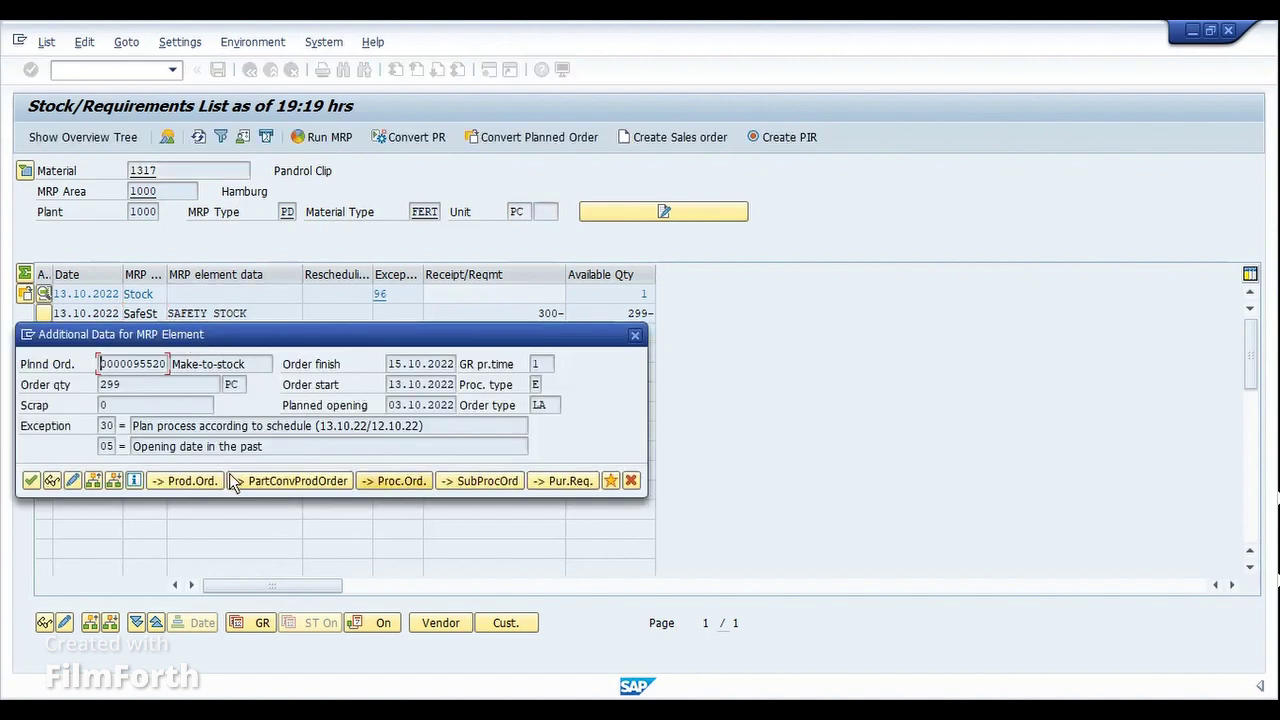
left_click(199, 483)
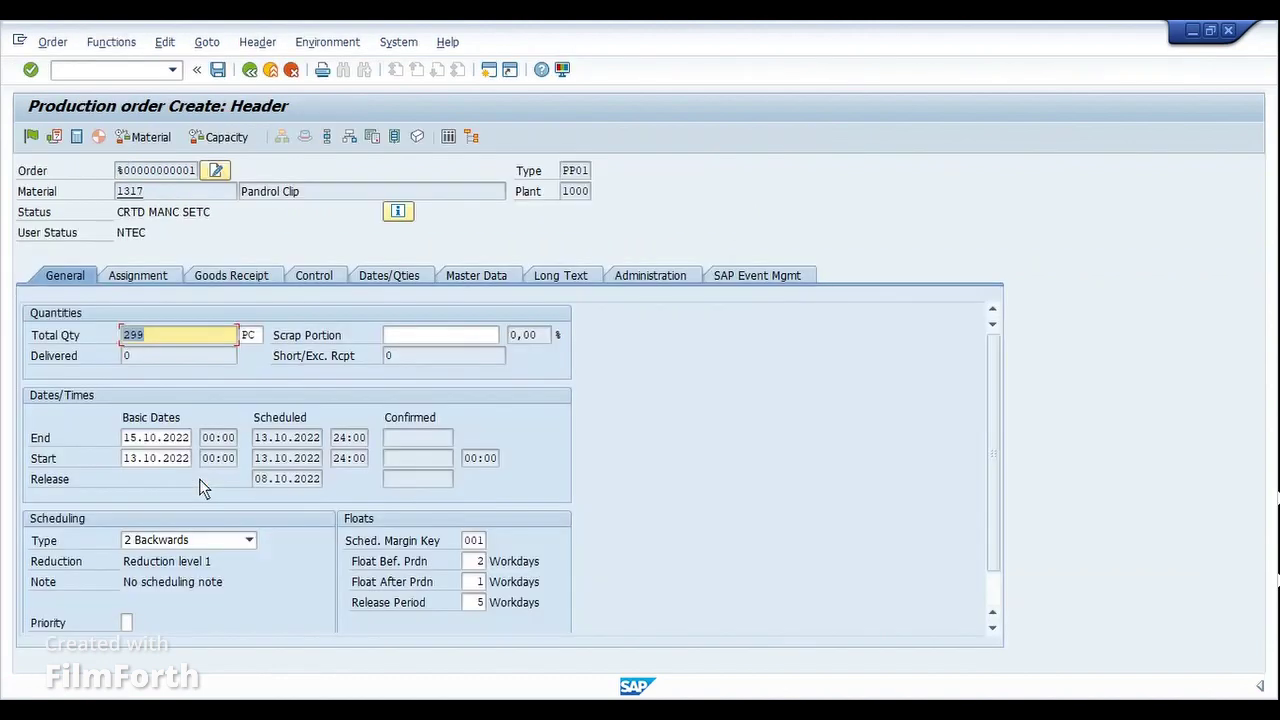
left_click(158, 283)
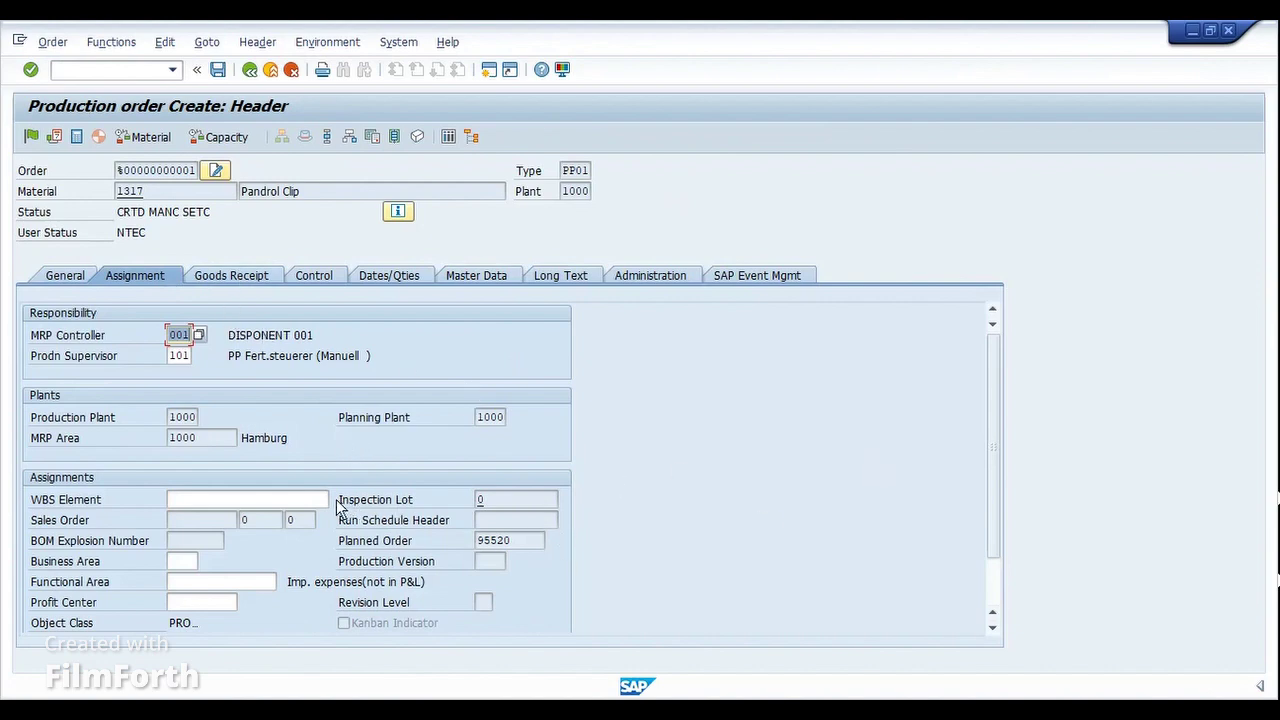
left_click_drag(342, 505, 400, 512)
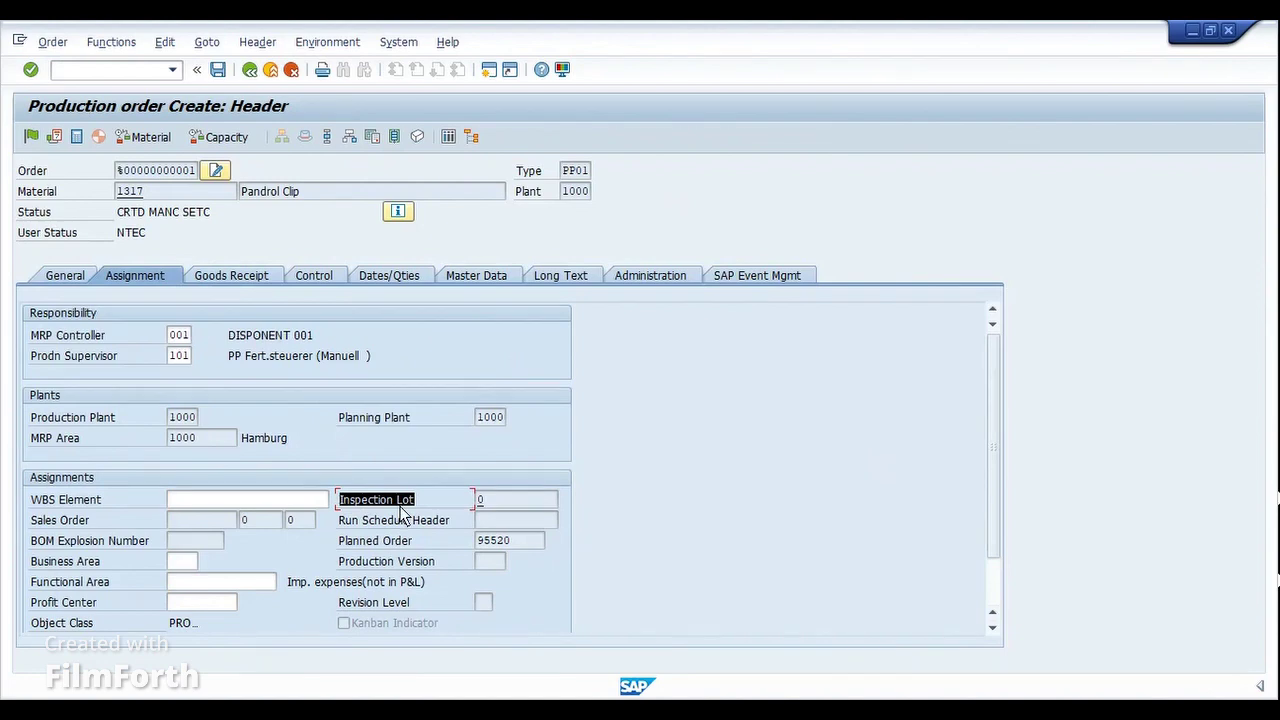
left_click(482, 501)
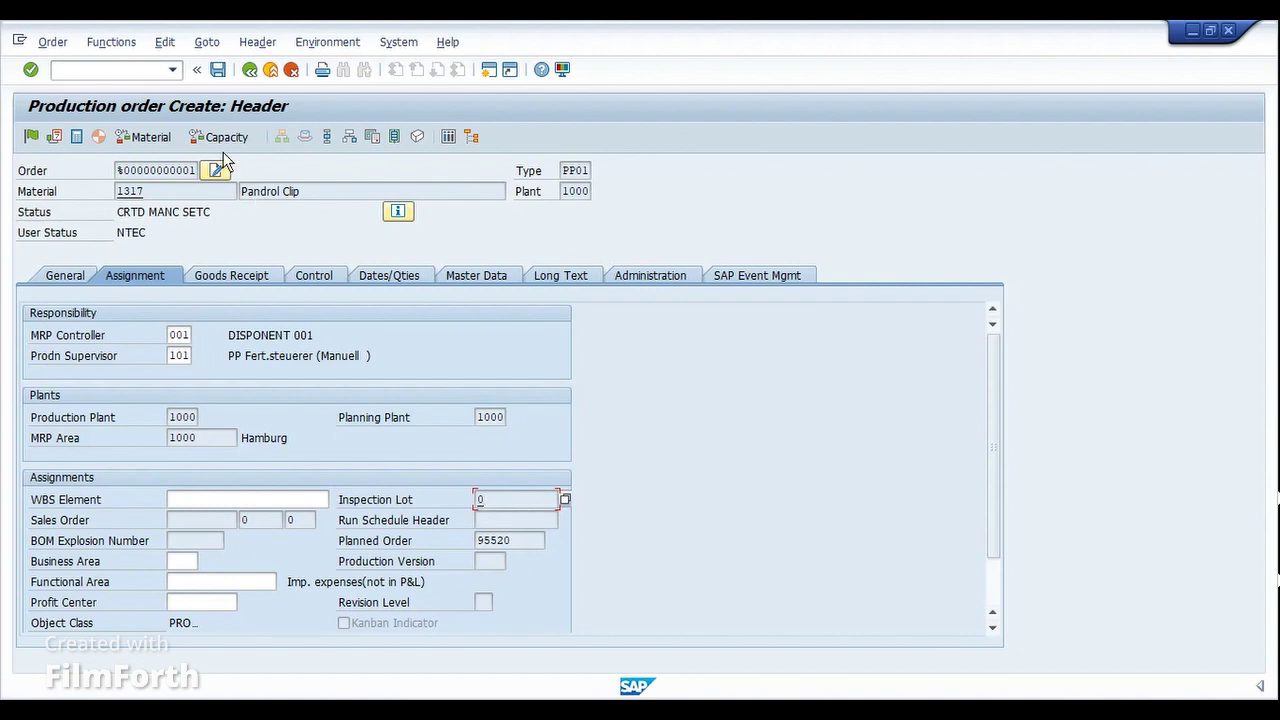
left_click(218, 70)
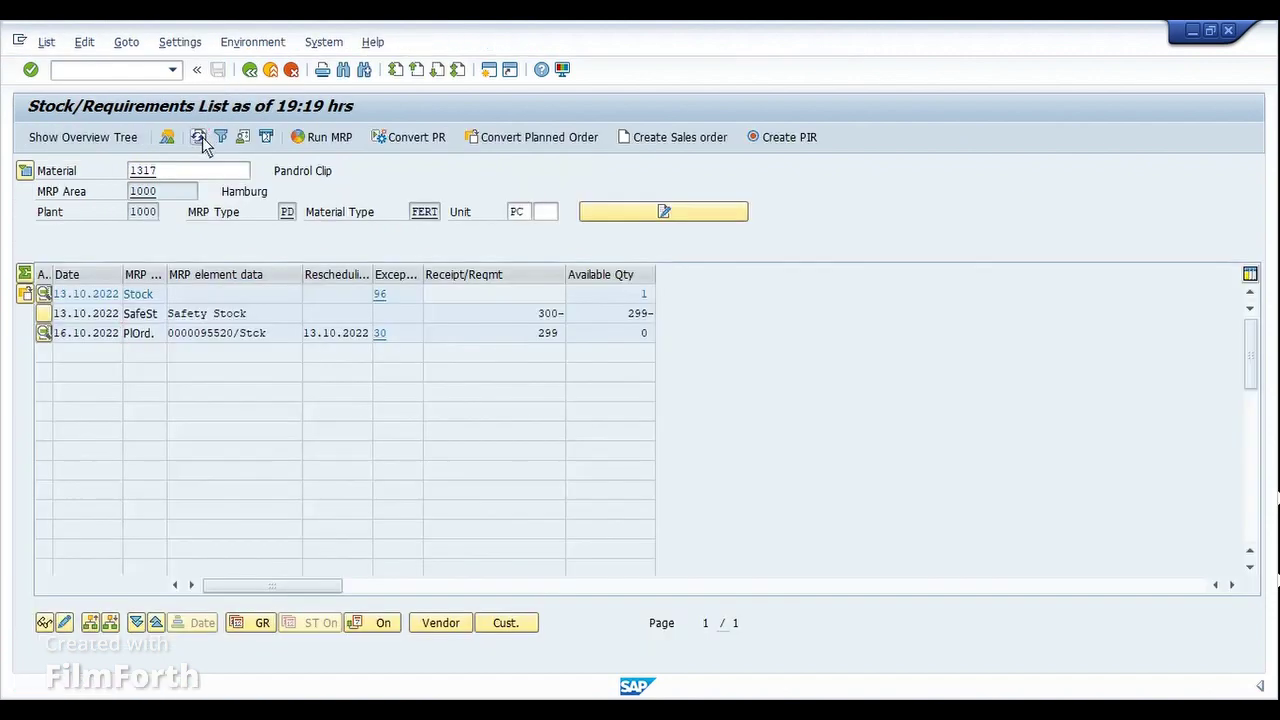
- Refresh the stock/requirements list, display the new production order to check its inspection lot assignment, and return to the list
left_click(199, 137)
left_click(228, 343)
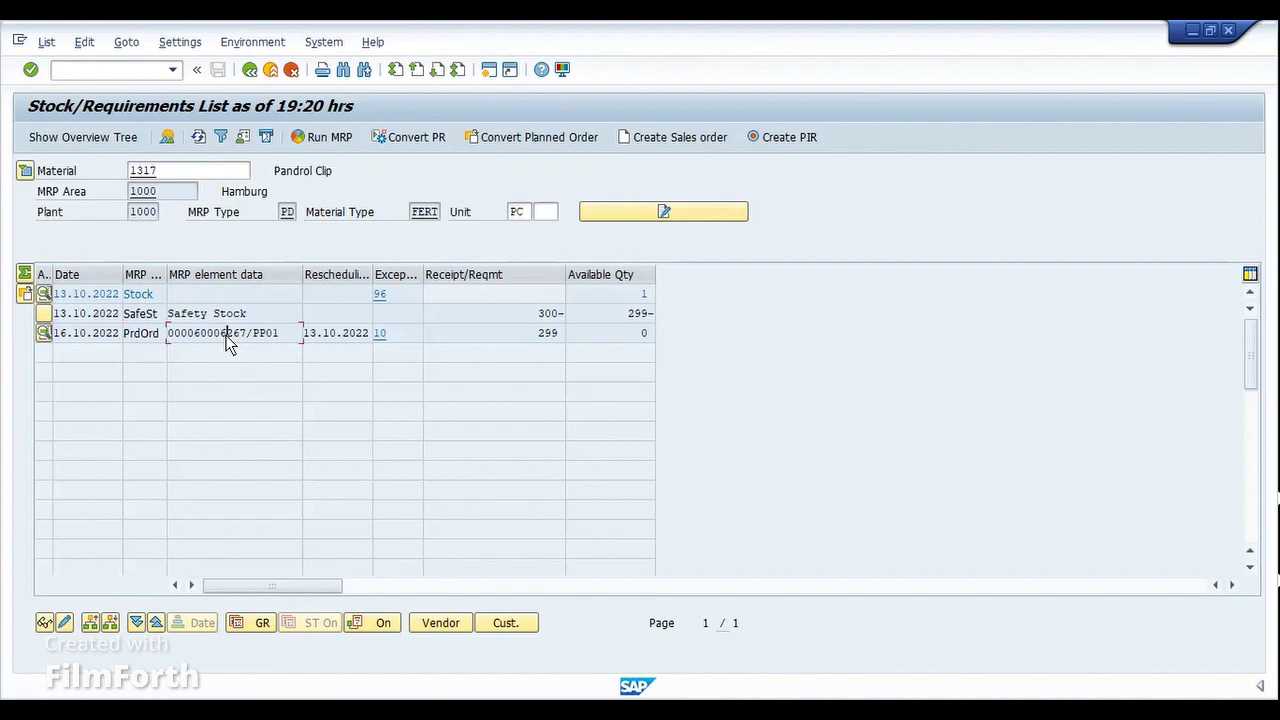
double_click(228, 343)
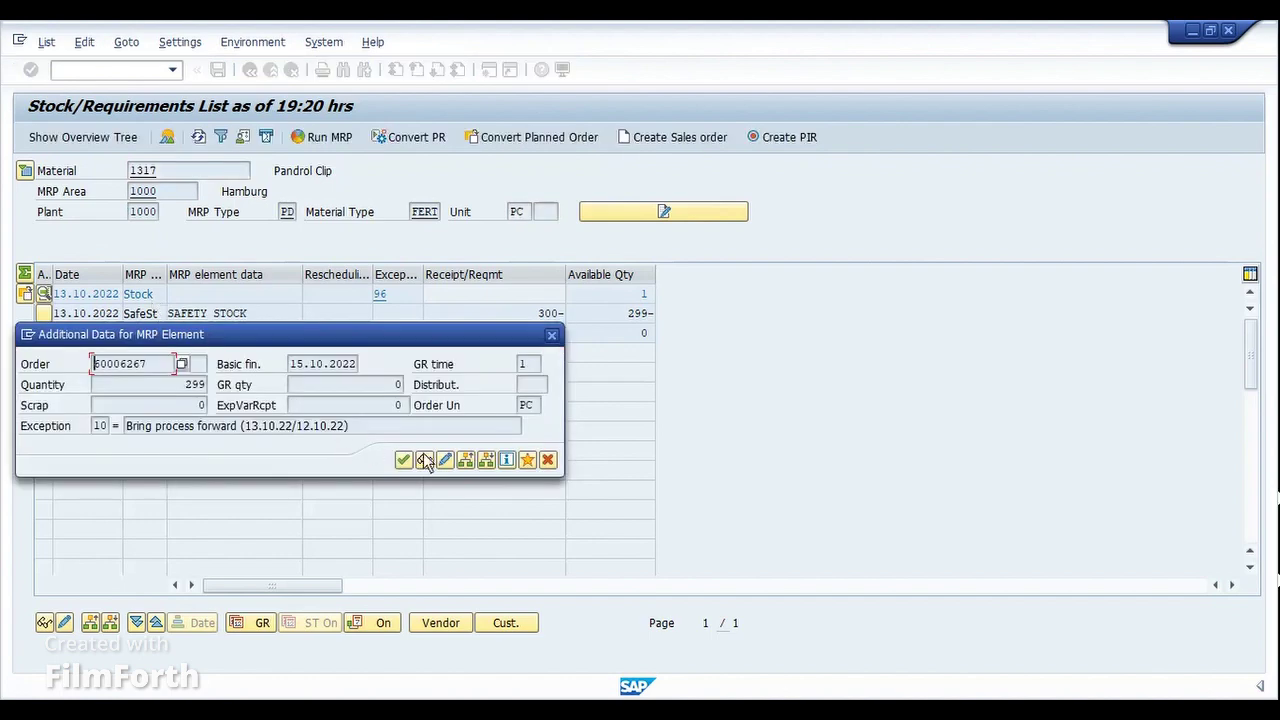
left_click(425, 460)
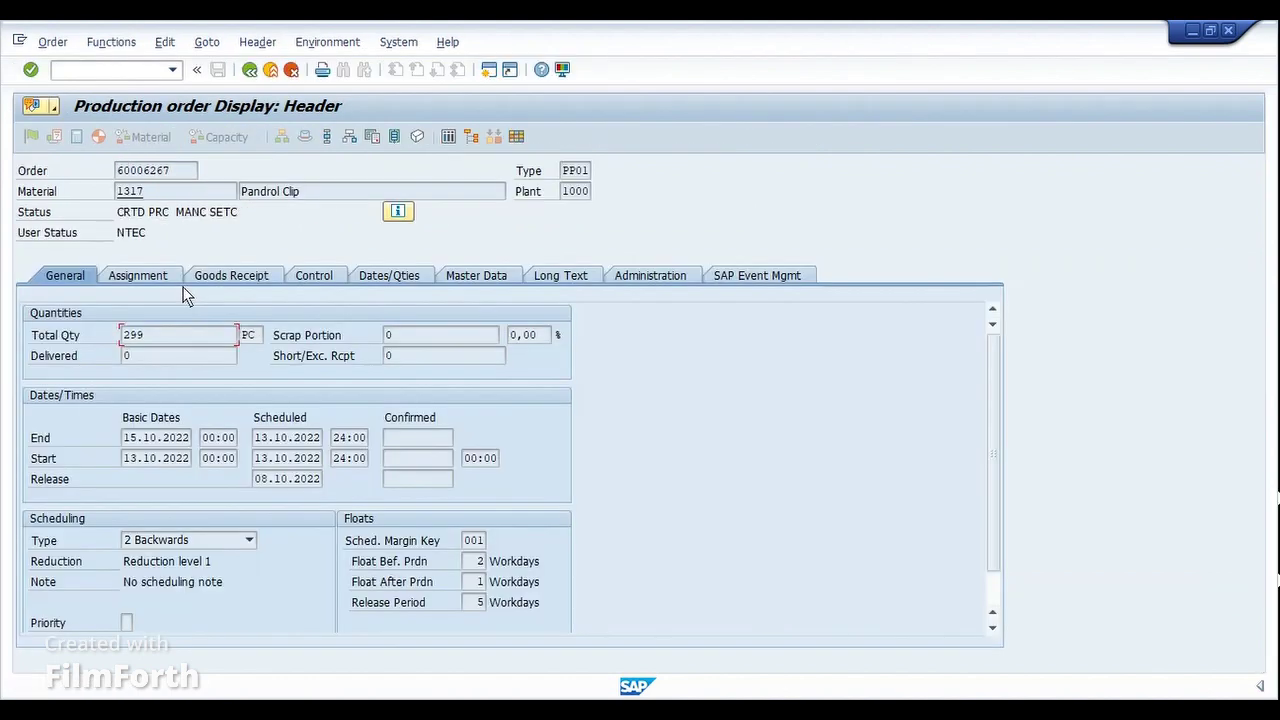
left_click(159, 281)
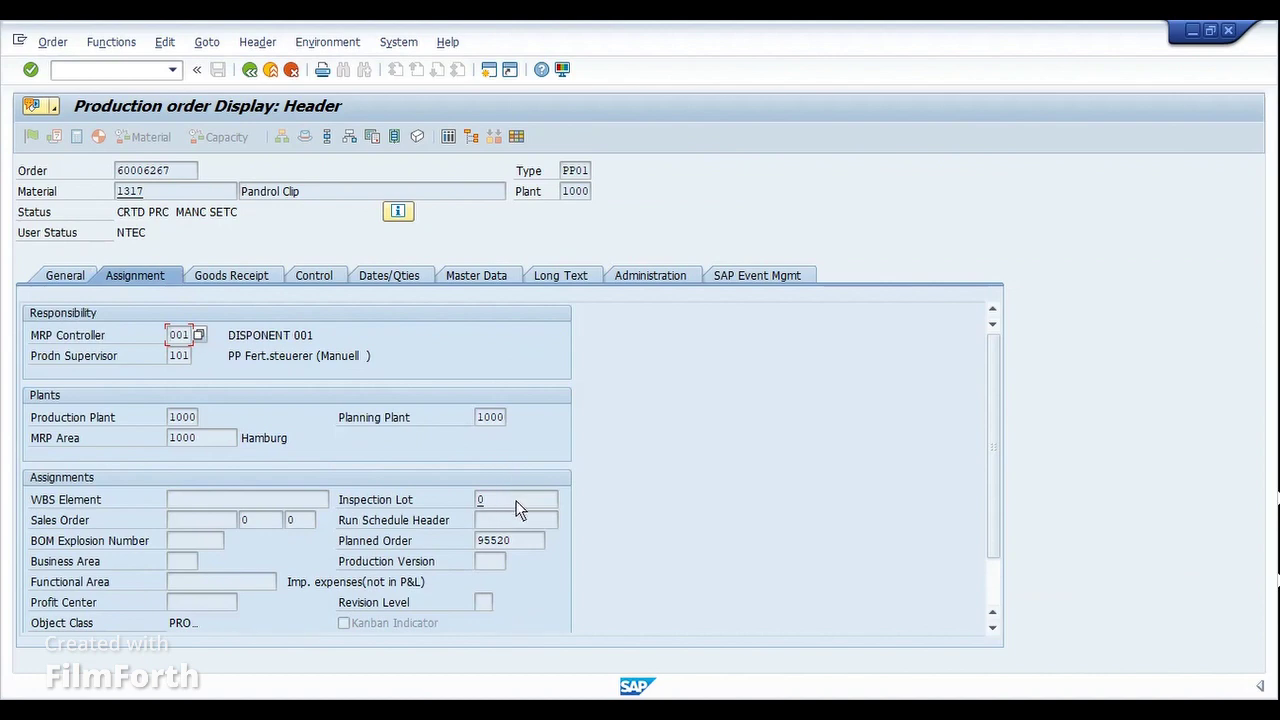
left_click(478, 499)
left_click(245, 77)
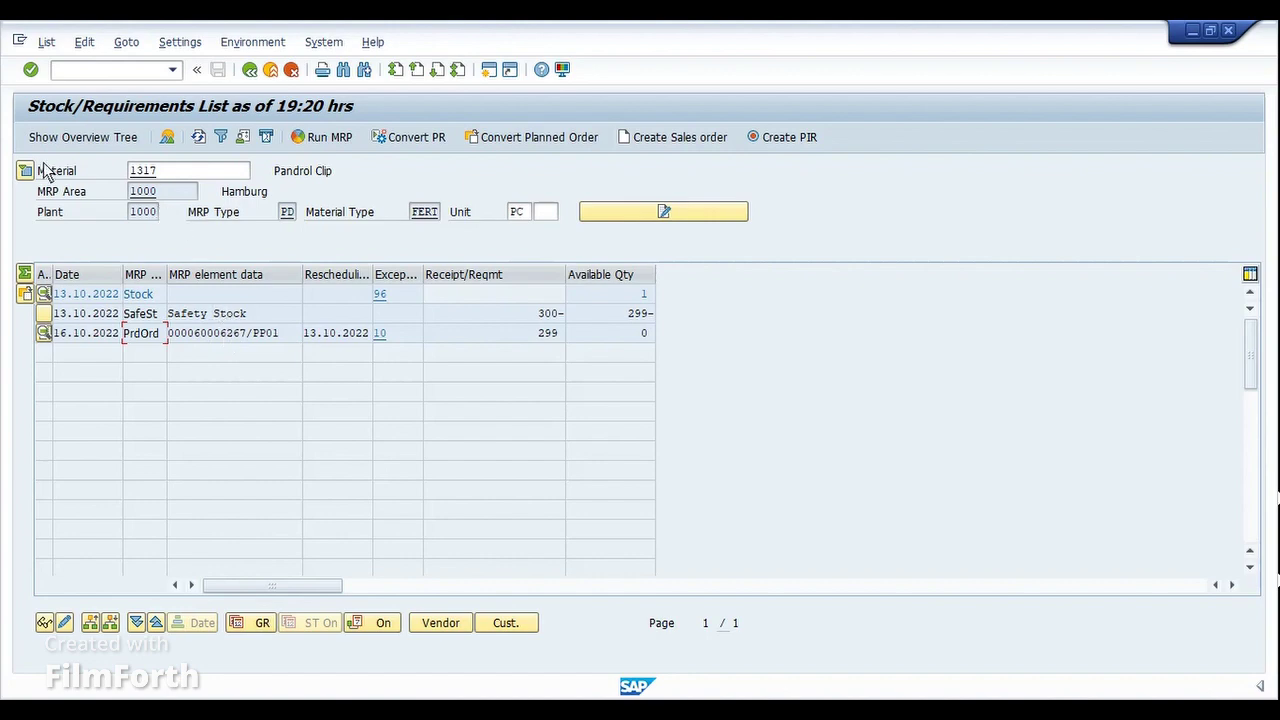
- Display the master record of material 1317 and open the inspection setup data from its Quality Management view
double_click(141, 174)
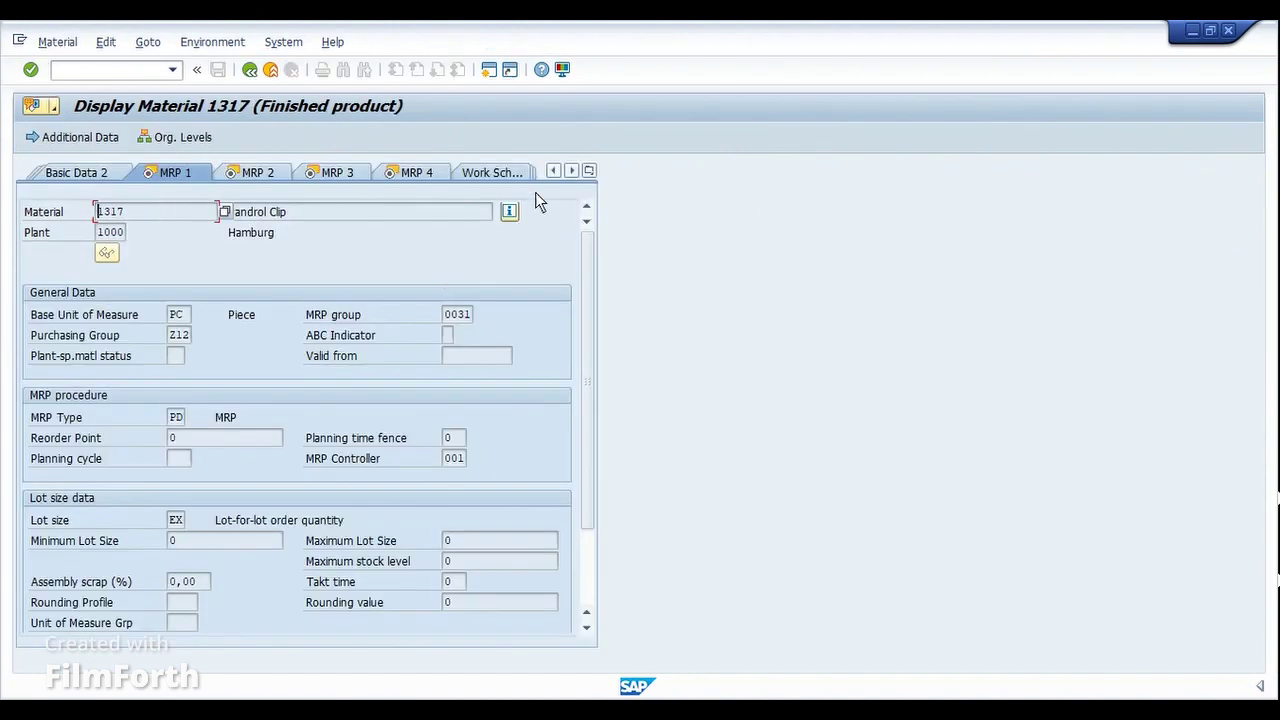
left_click(589, 171)
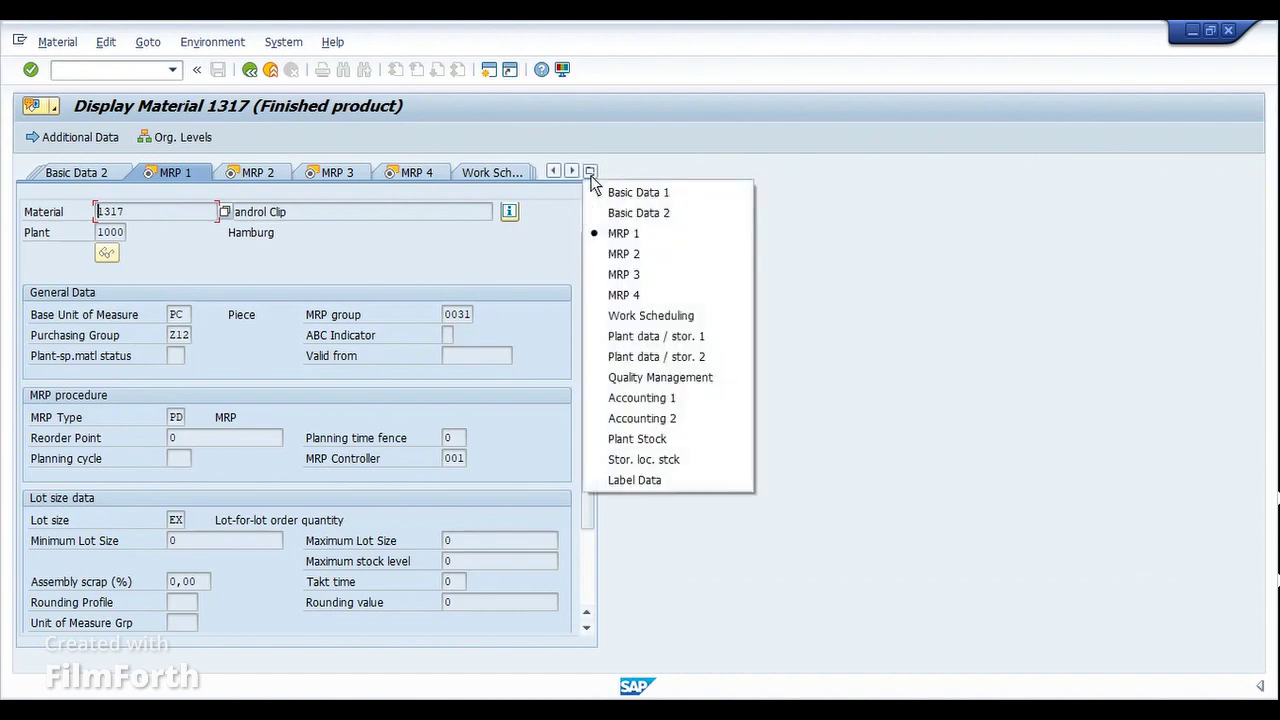
left_click(640, 378)
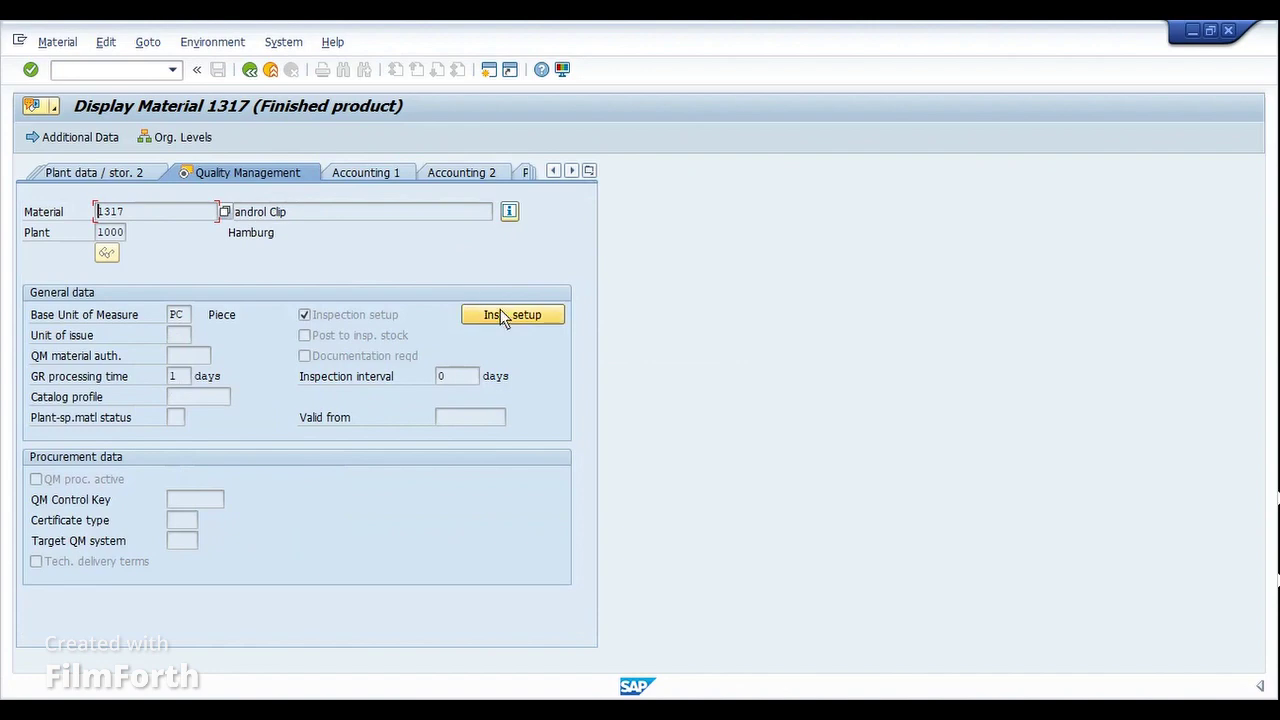
left_click(556, 316)
- Examine the inspection type, its short text and its active indicator in the inspection setup data, and close the dialog
left_click_drag(309, 171, 879, 168)
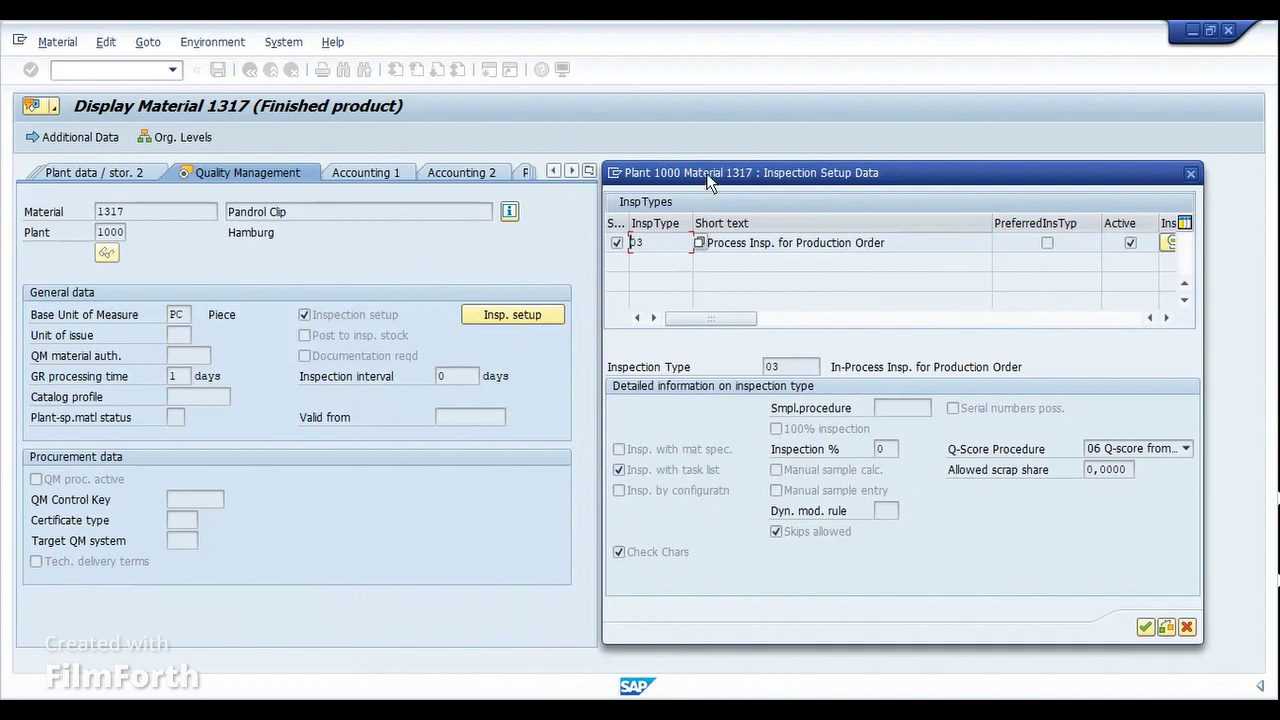
left_click_drag(706, 173, 577, 182)
left_click(648, 256)
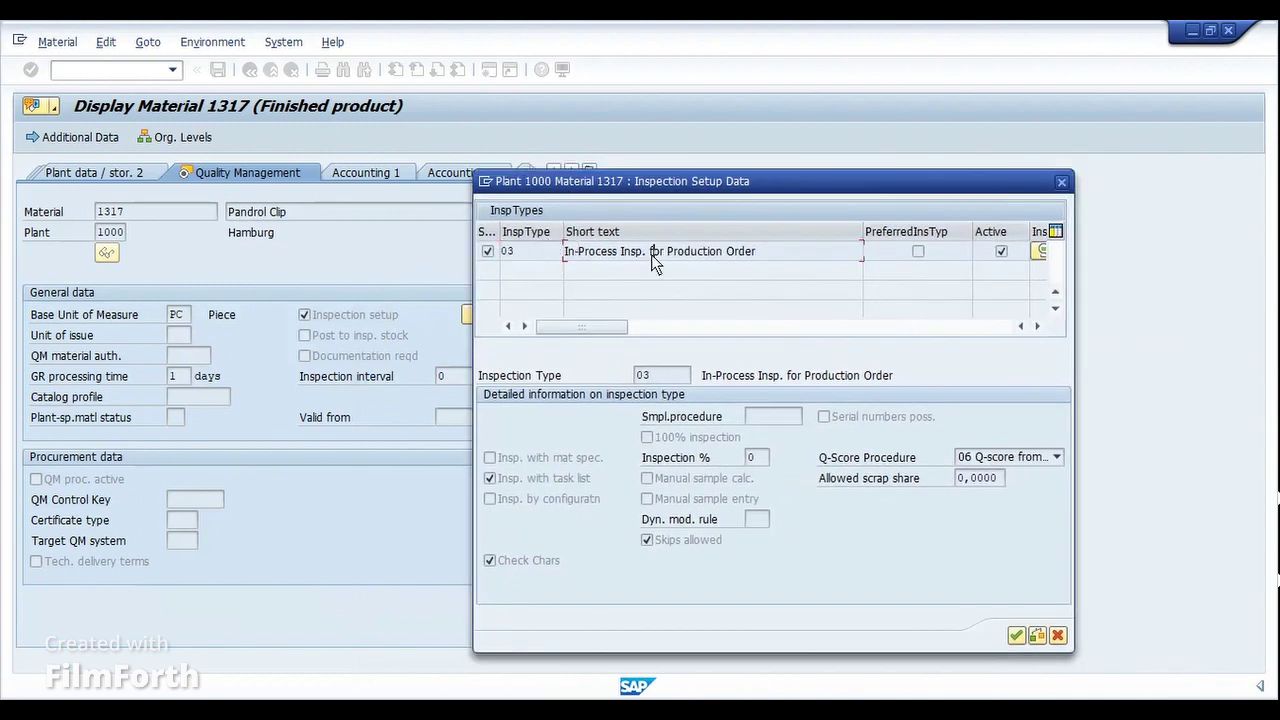
left_click(537, 256)
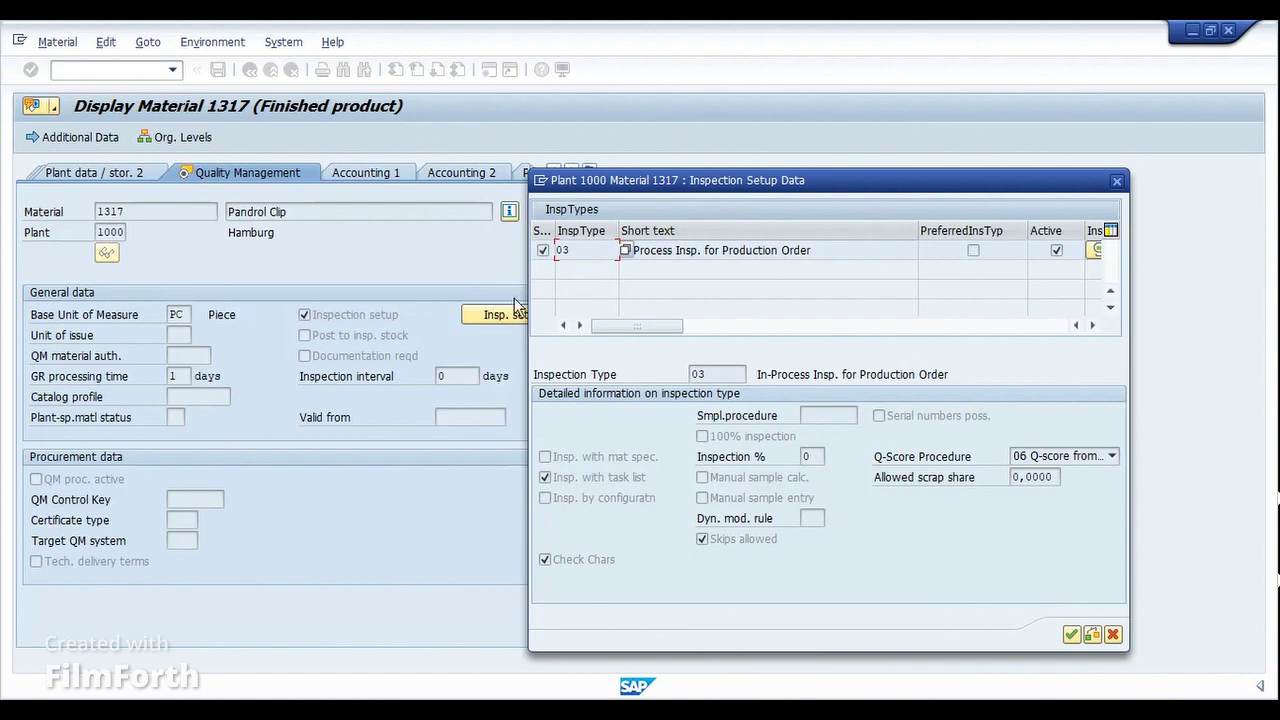
left_click_drag(628, 186, 671, 188)
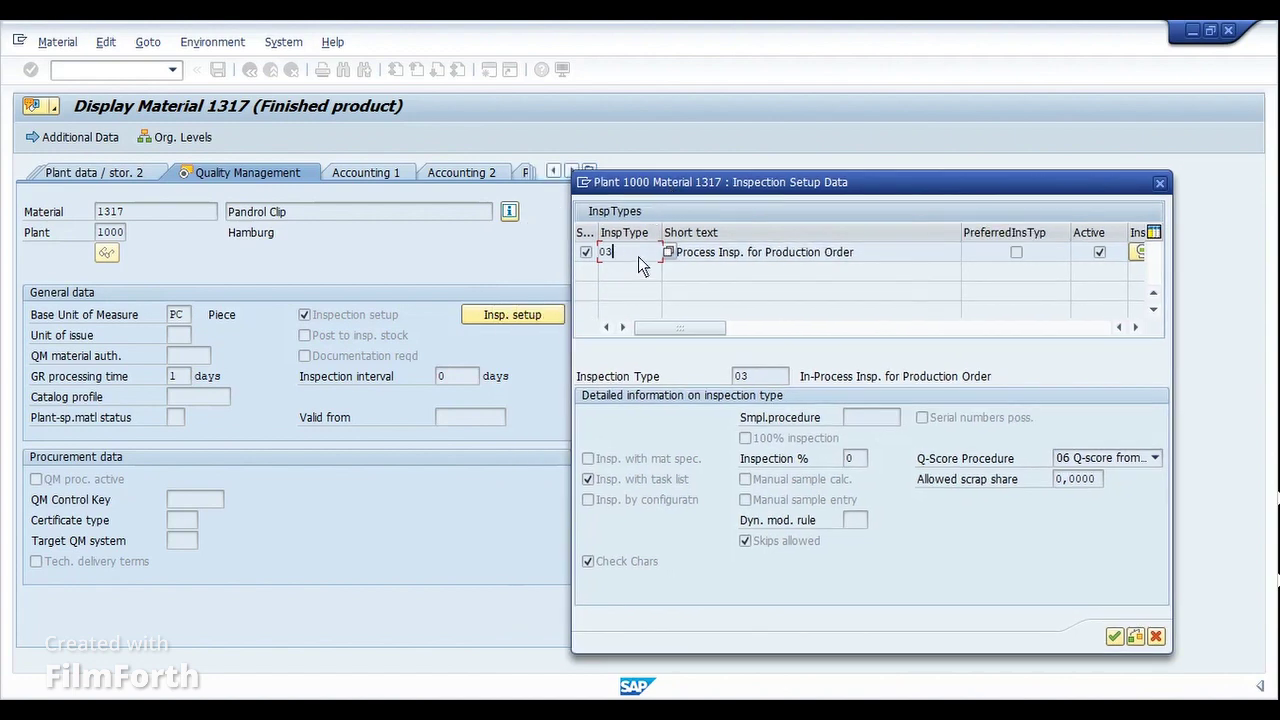
left_click(768, 258)
left_click(618, 255)
left_click(1100, 253)
left_click(1114, 636)
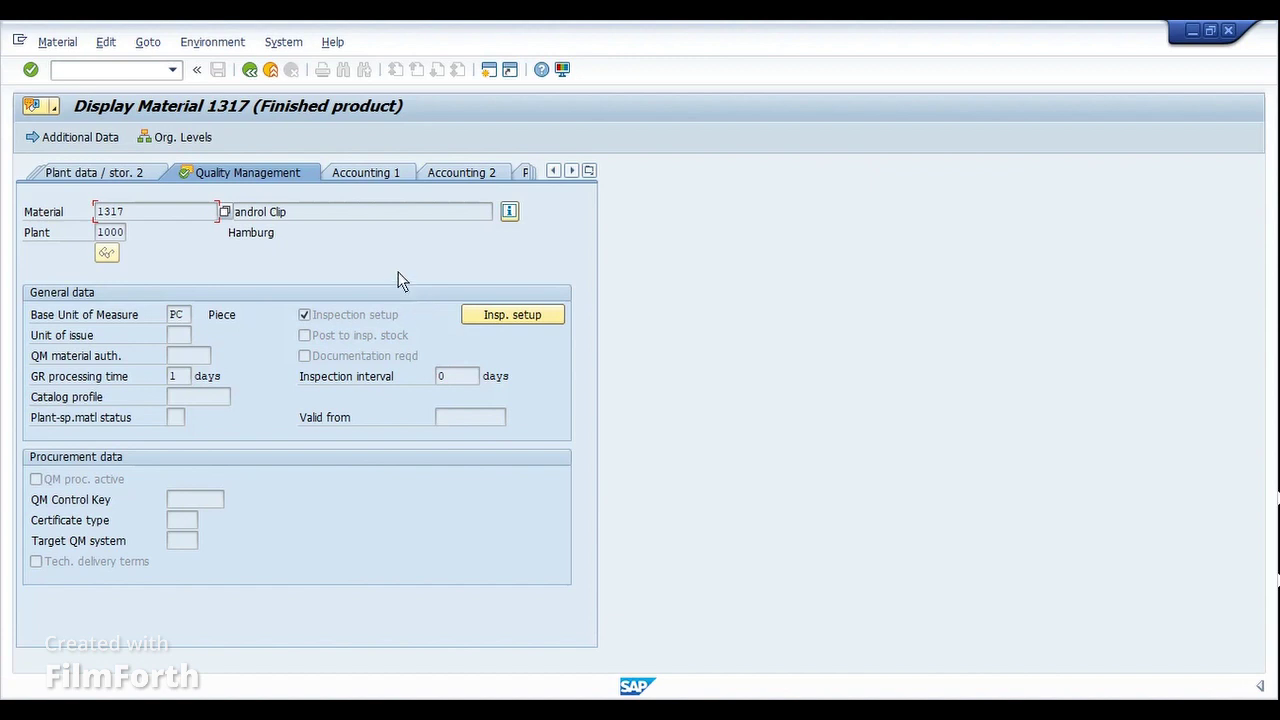
- Start transaction CA02 and open the routing operation overview for material 1317 in plant 1000
key("ctrl+slash")
type("/nca02")
key("Return")
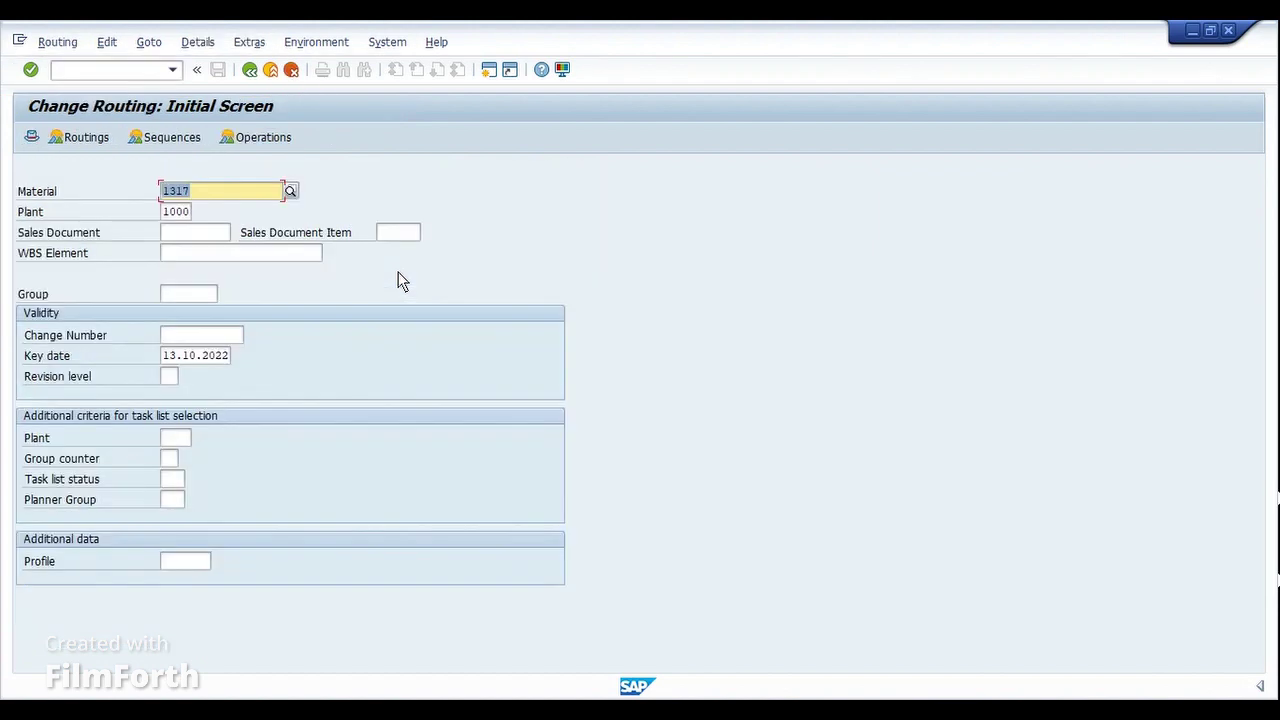
left_click(31, 70)
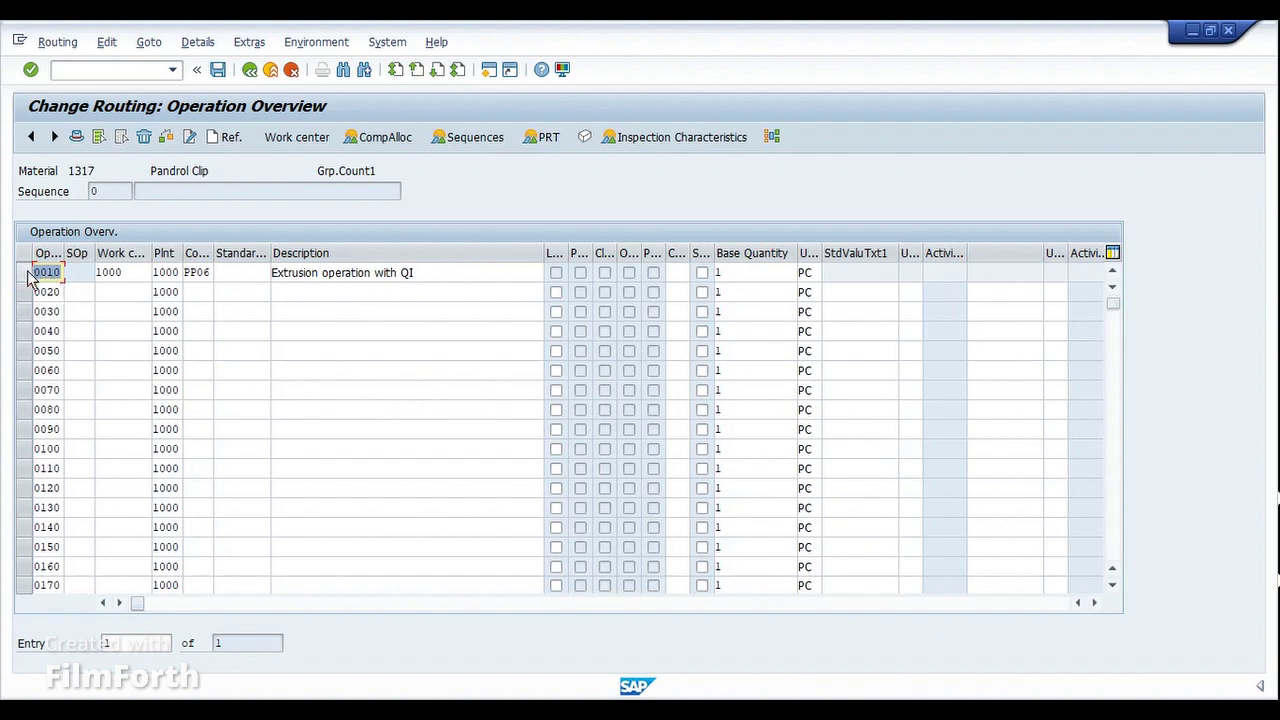
- Look up control key PP06 of operation 0010 in the list of possible control keys and display its detailed information
left_click(229, 278)
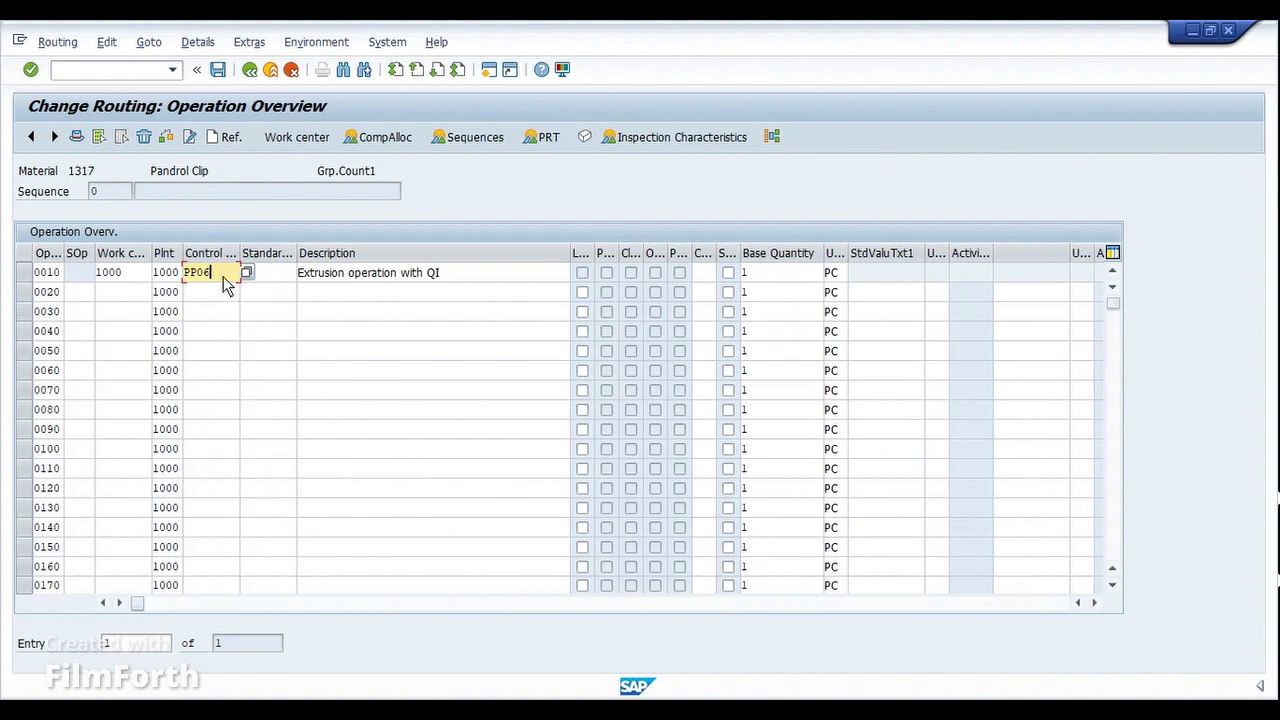
key("Return")
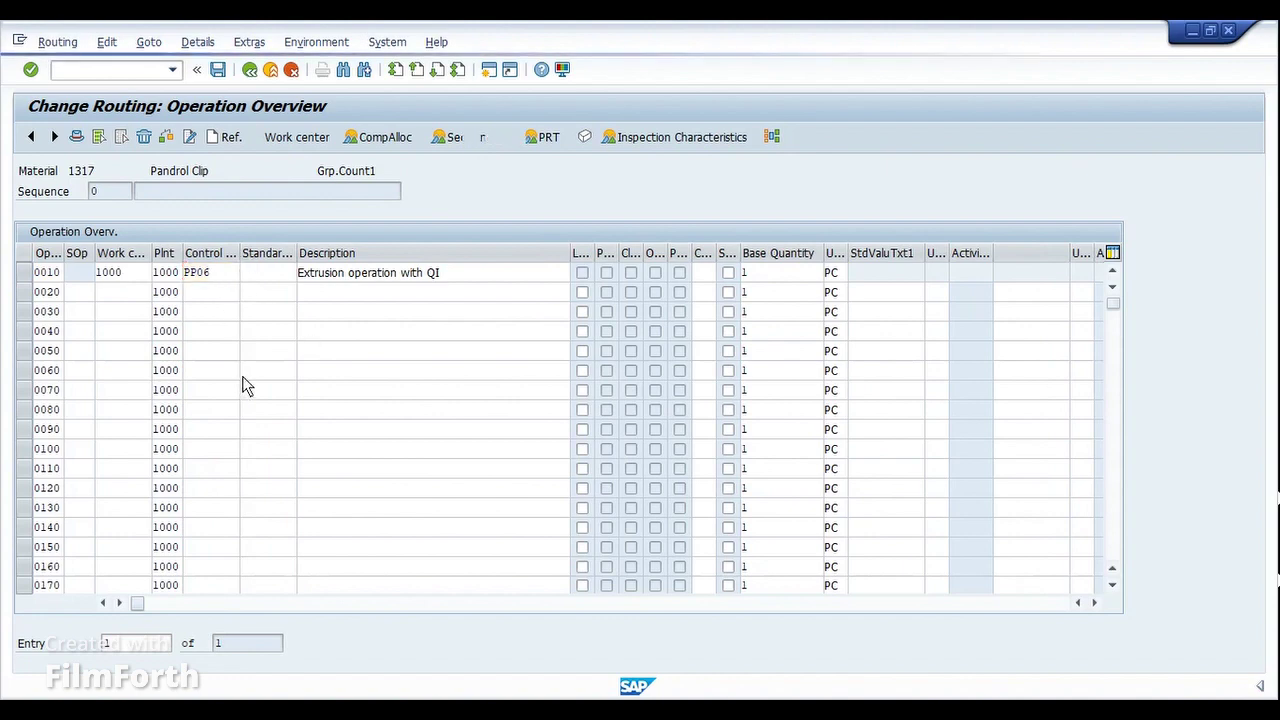
key("F4")
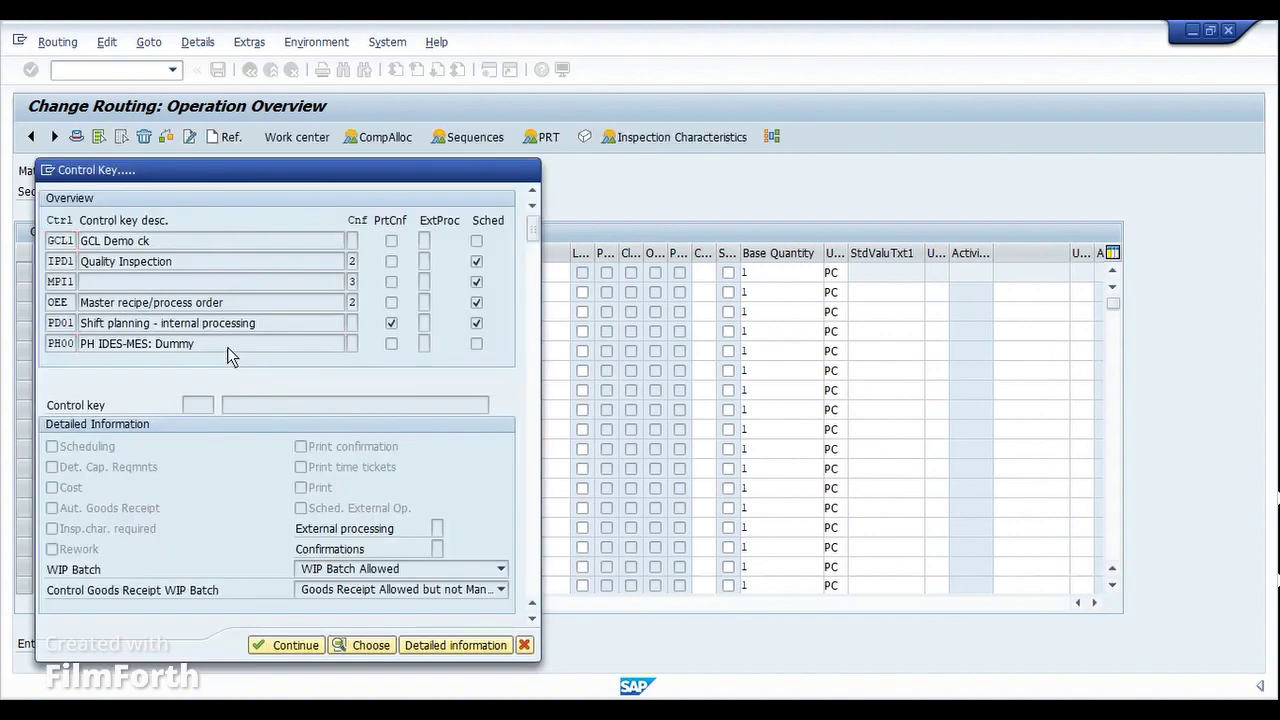
scroll(228, 350, "down", 2)
scroll(228, 350, "down", 2)
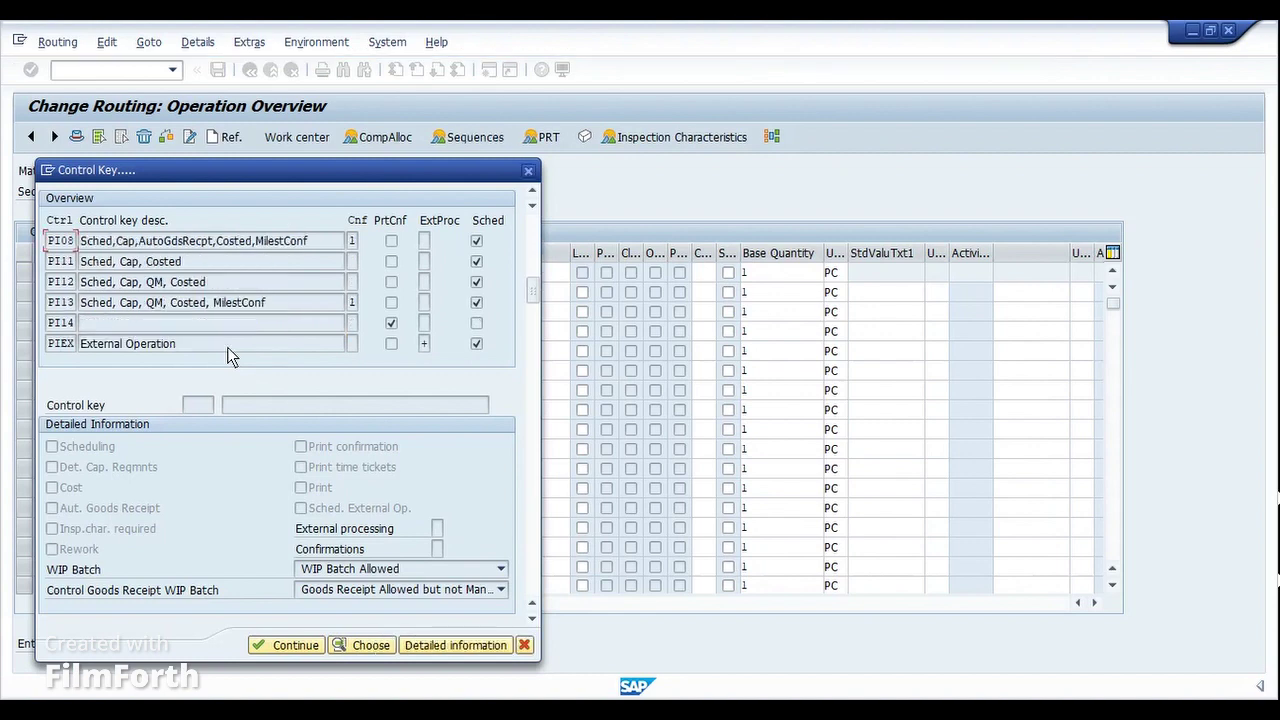
scroll(228, 350, "down", 2)
scroll(227, 347, "down", 2)
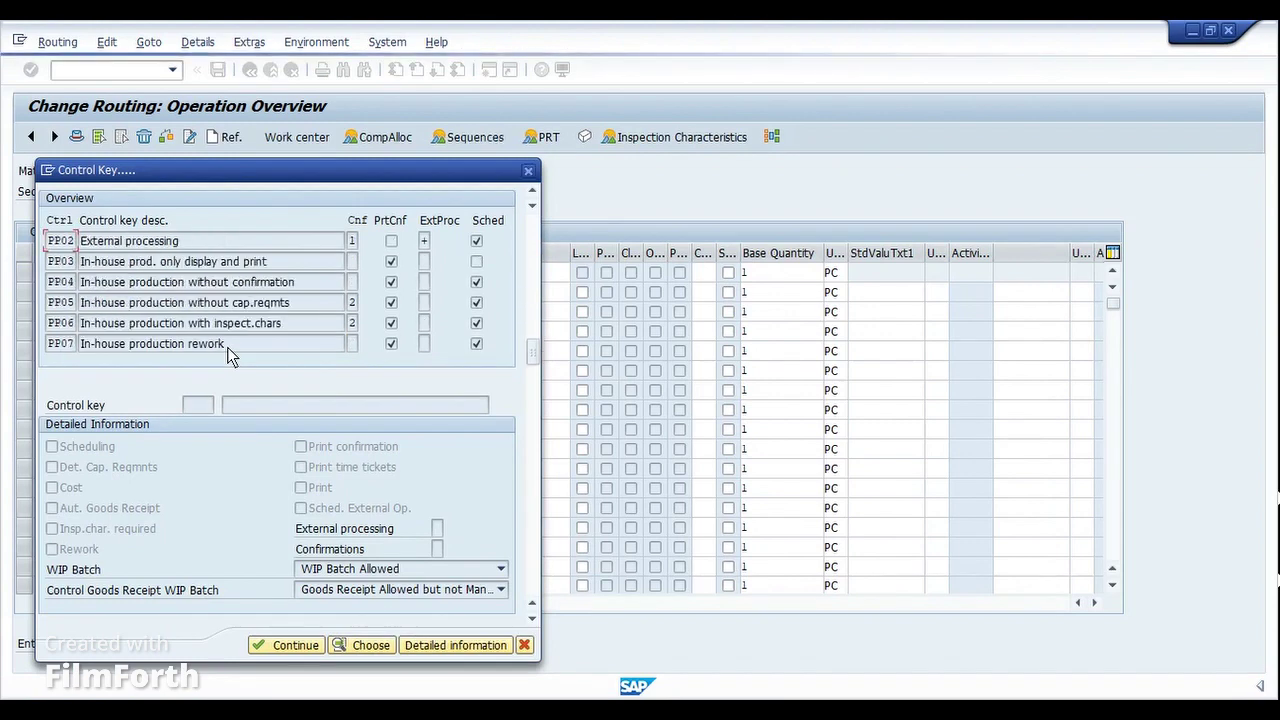
double_click(200, 323)
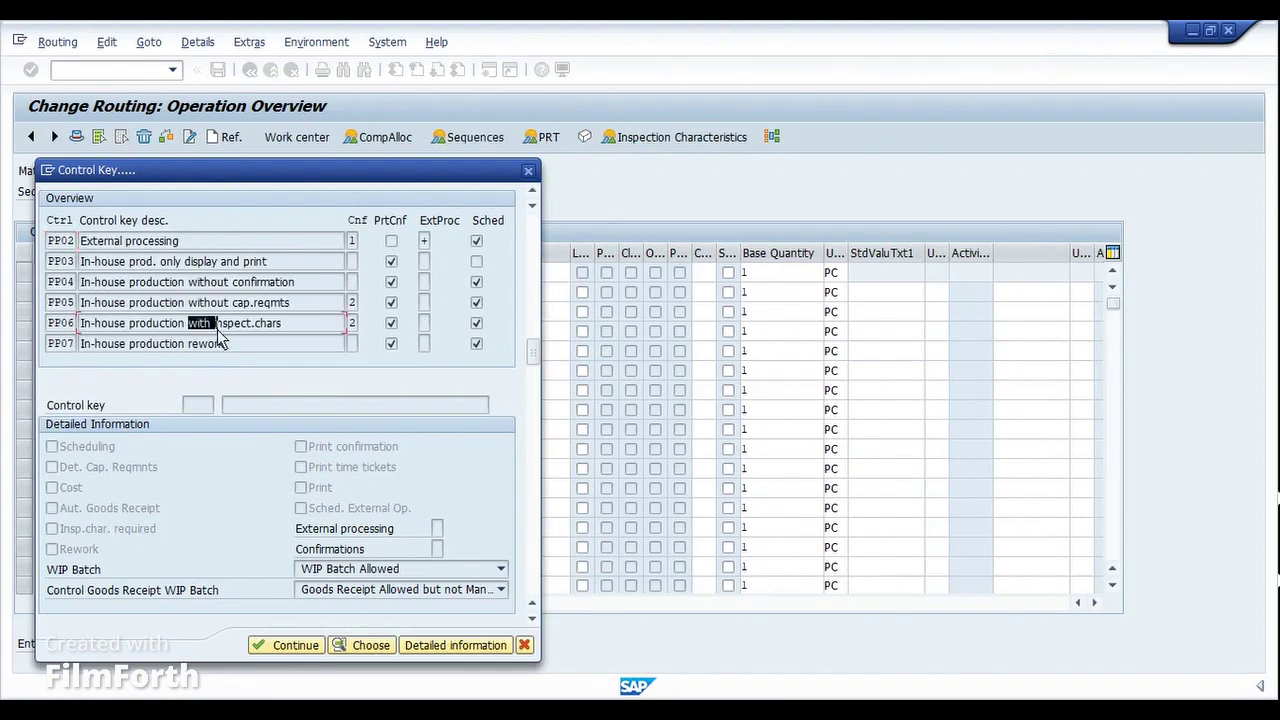
left_click_drag(108, 337, 287, 341)
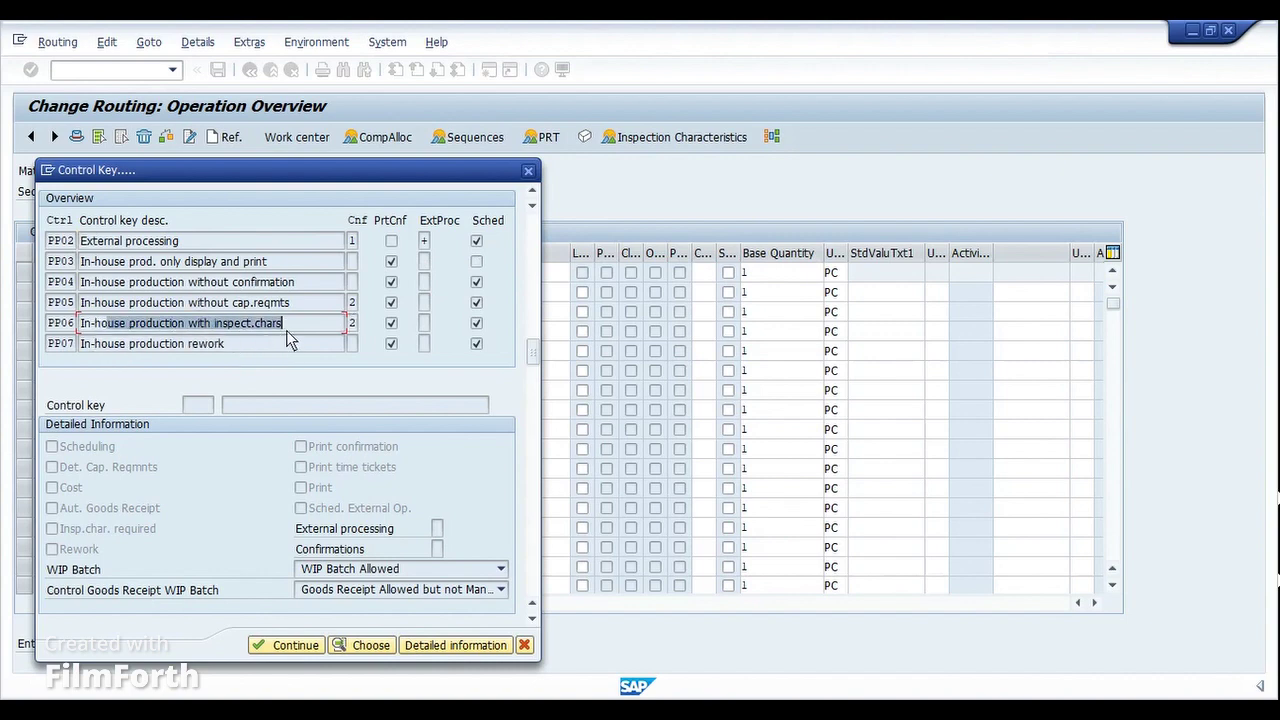
left_click(287, 340)
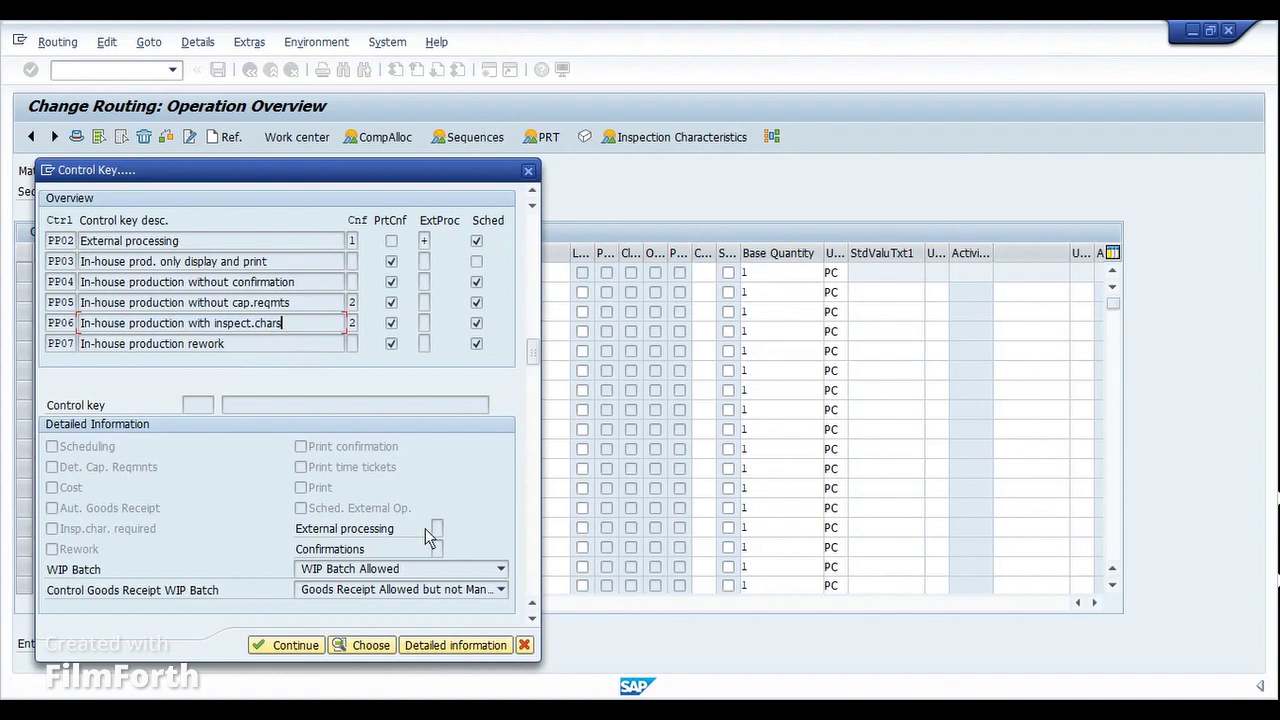
left_click(435, 646)
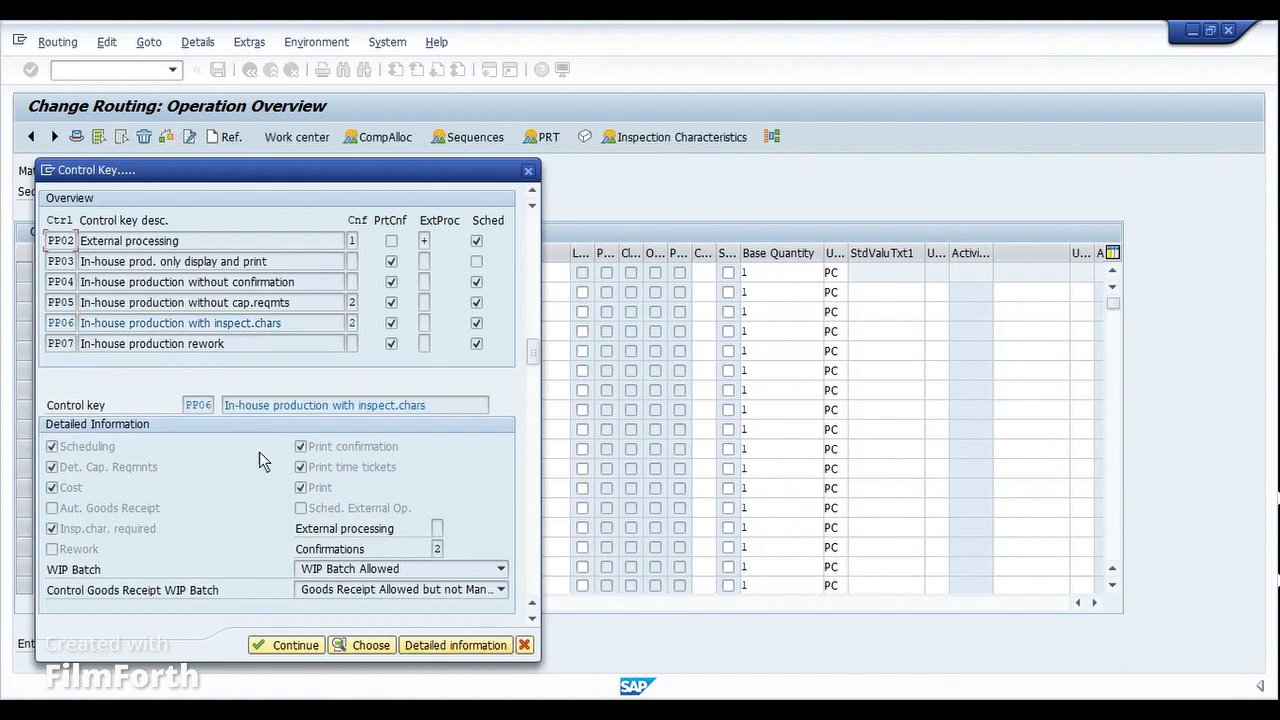
- Examine the Insp.char. required indicator in the detailed information of control key PP06, moving the dialog clear of the operation, and close it
left_click(86, 536)
left_click_drag(150, 184, 373, 340)
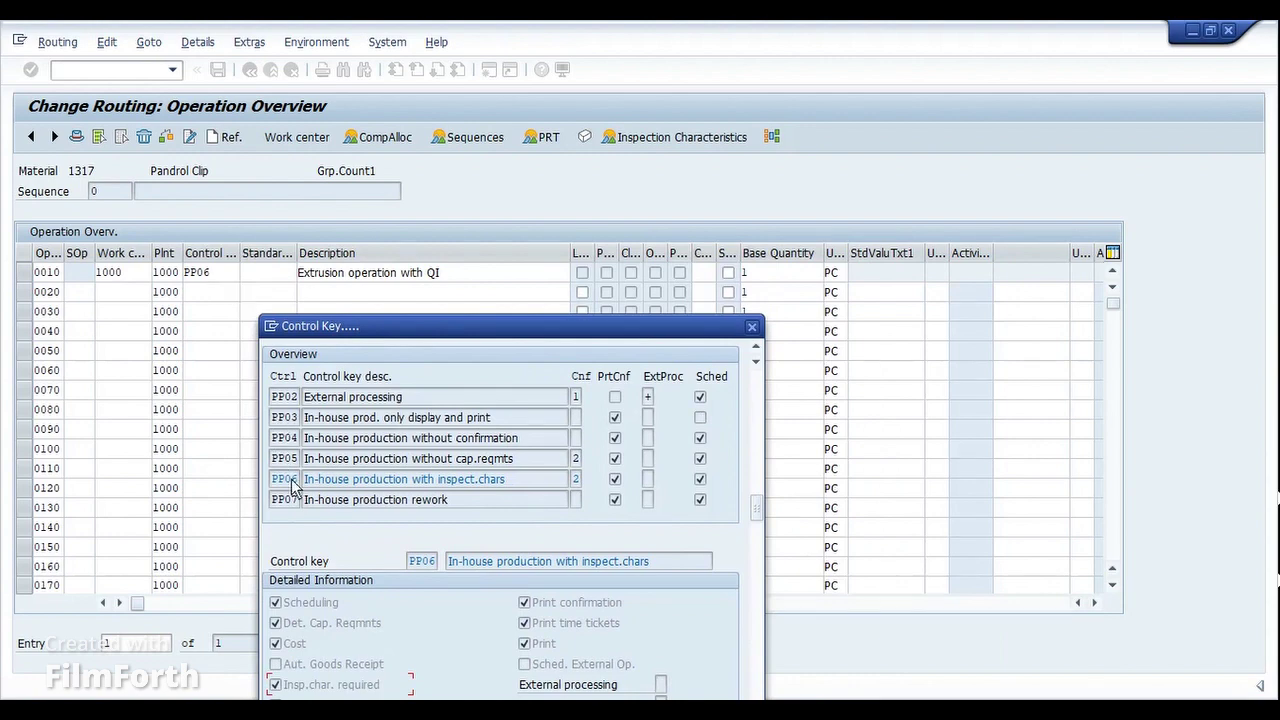
left_click_drag(369, 329, 377, 246)
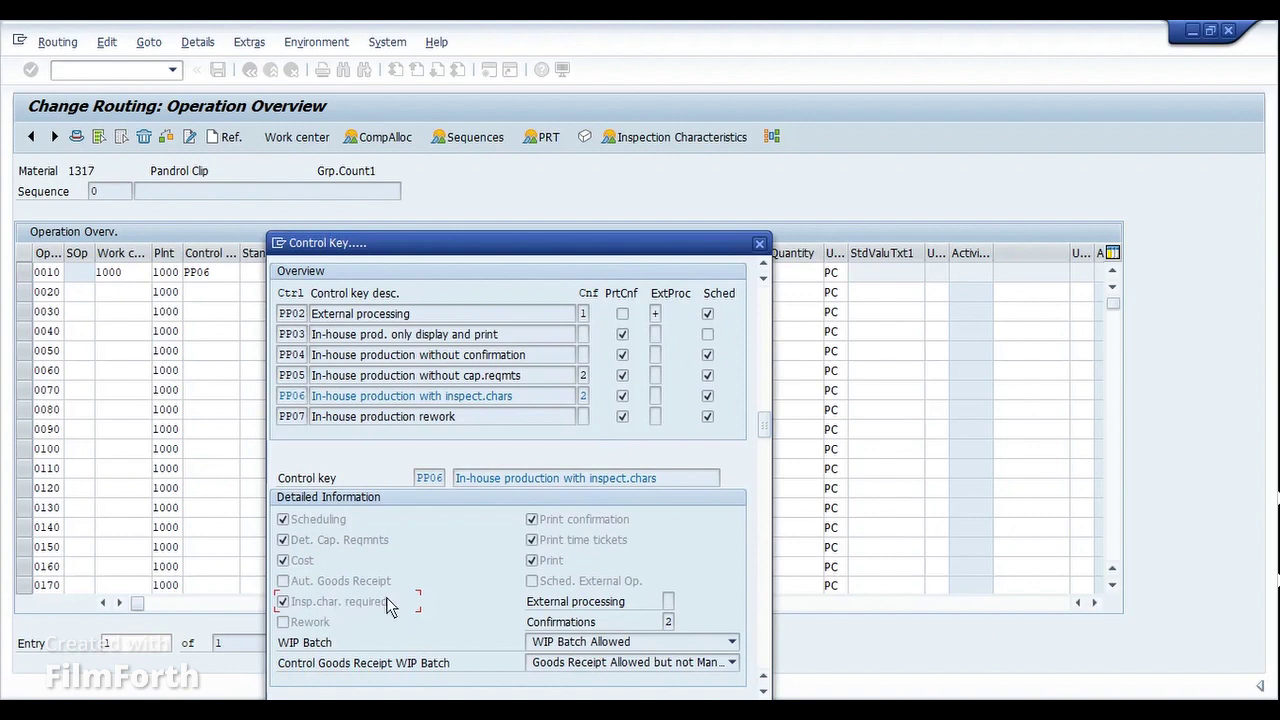
left_click_drag(645, 248, 695, 206)
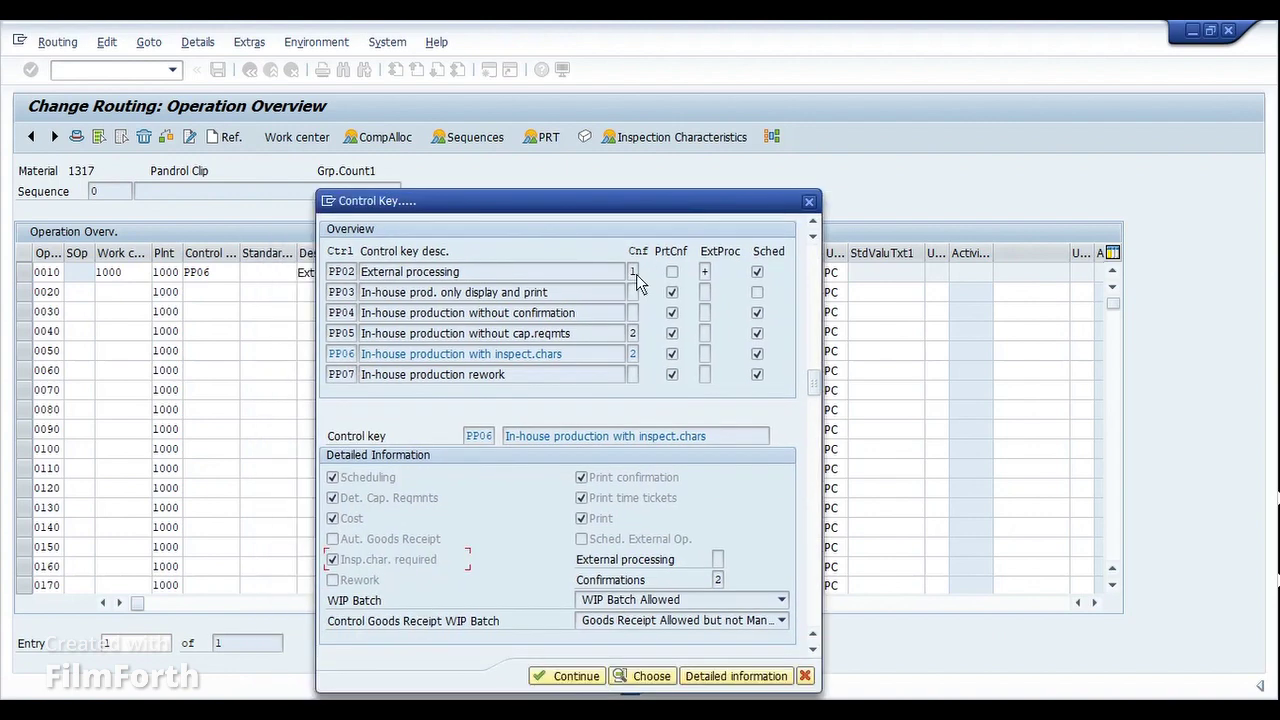
left_click(563, 686)
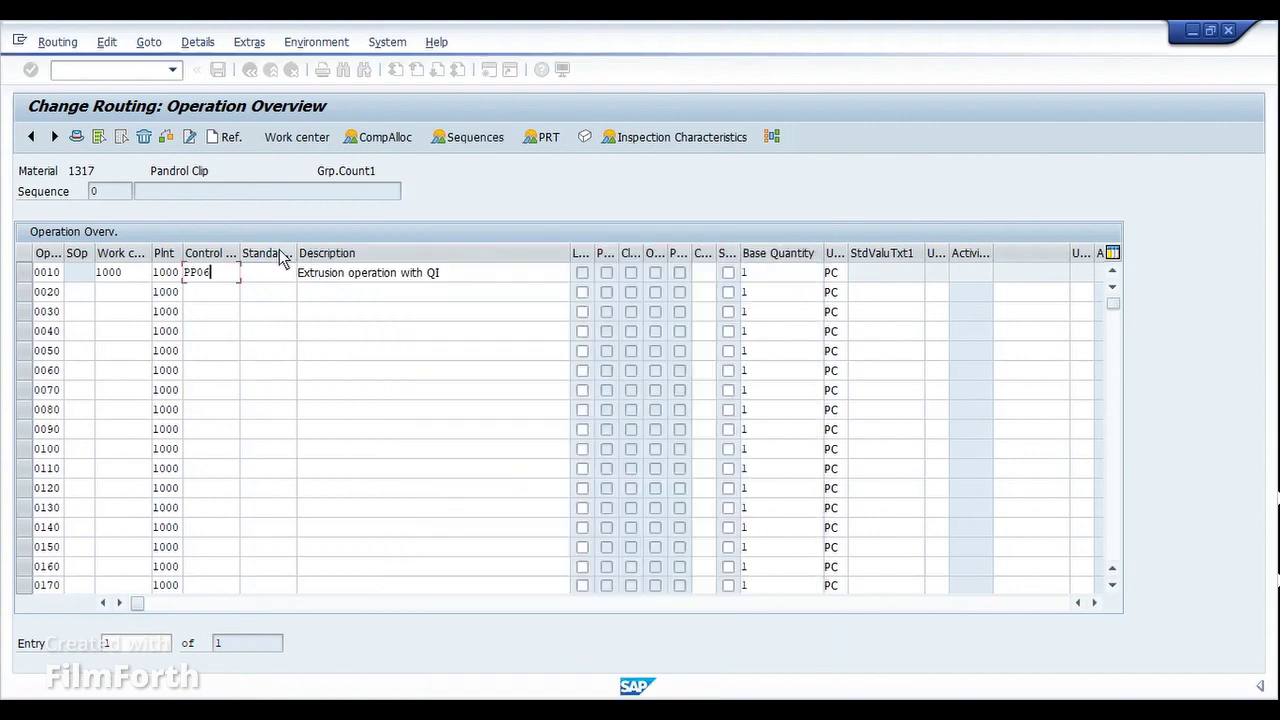
- Open the inspection characteristics of operation 0010 and examine characteristic 10's short text and its quantitative and qualitative indicators, widening the qualitative column
left_click(25, 272)
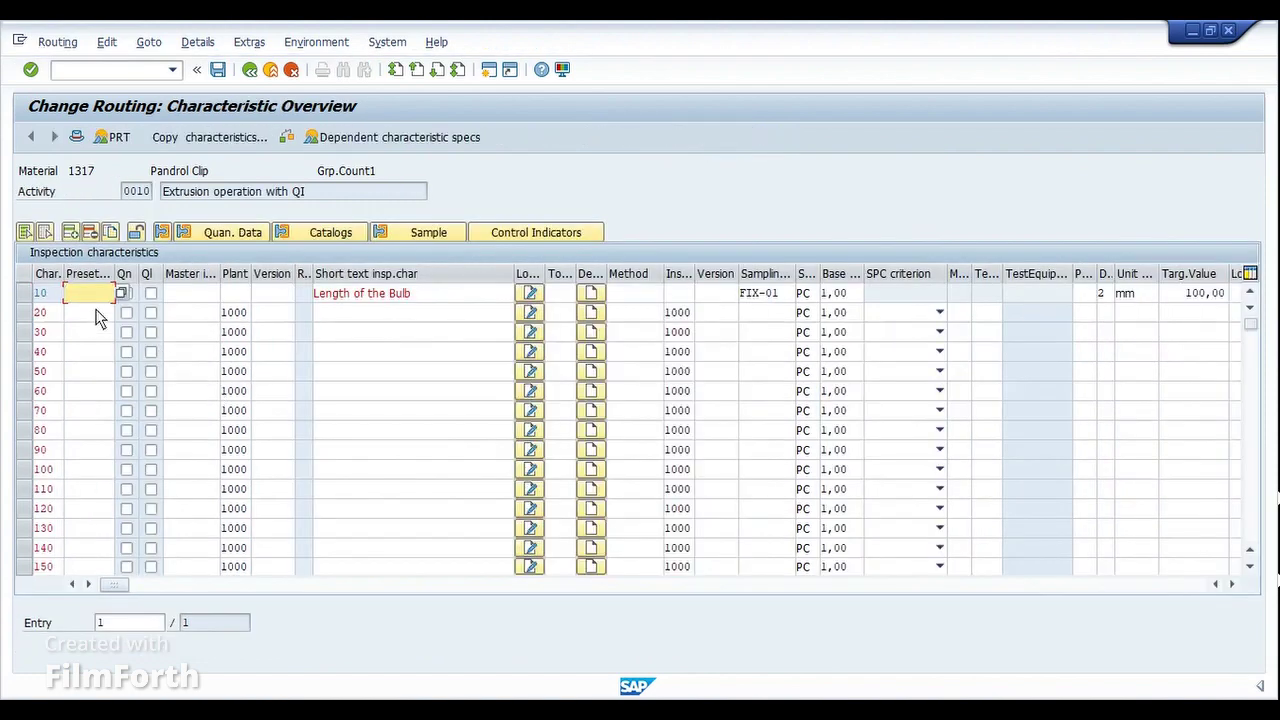
left_click(97, 313)
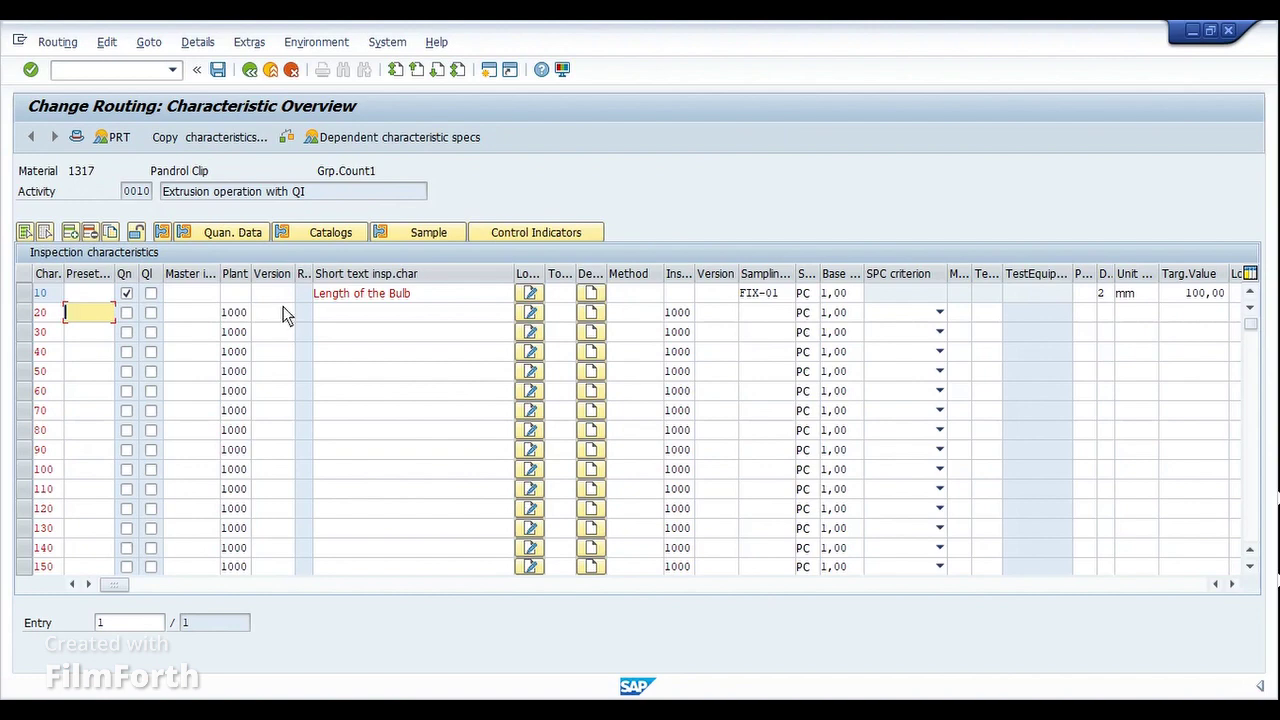
left_click(421, 294)
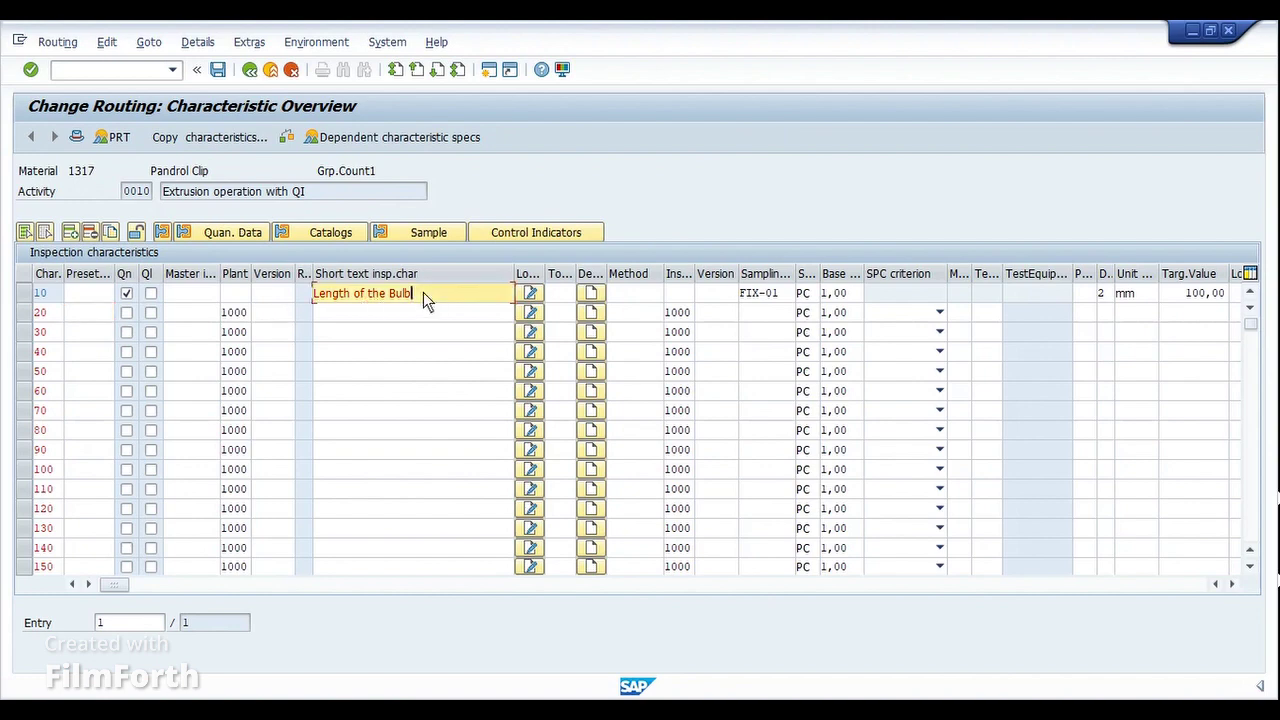
left_click(137, 294)
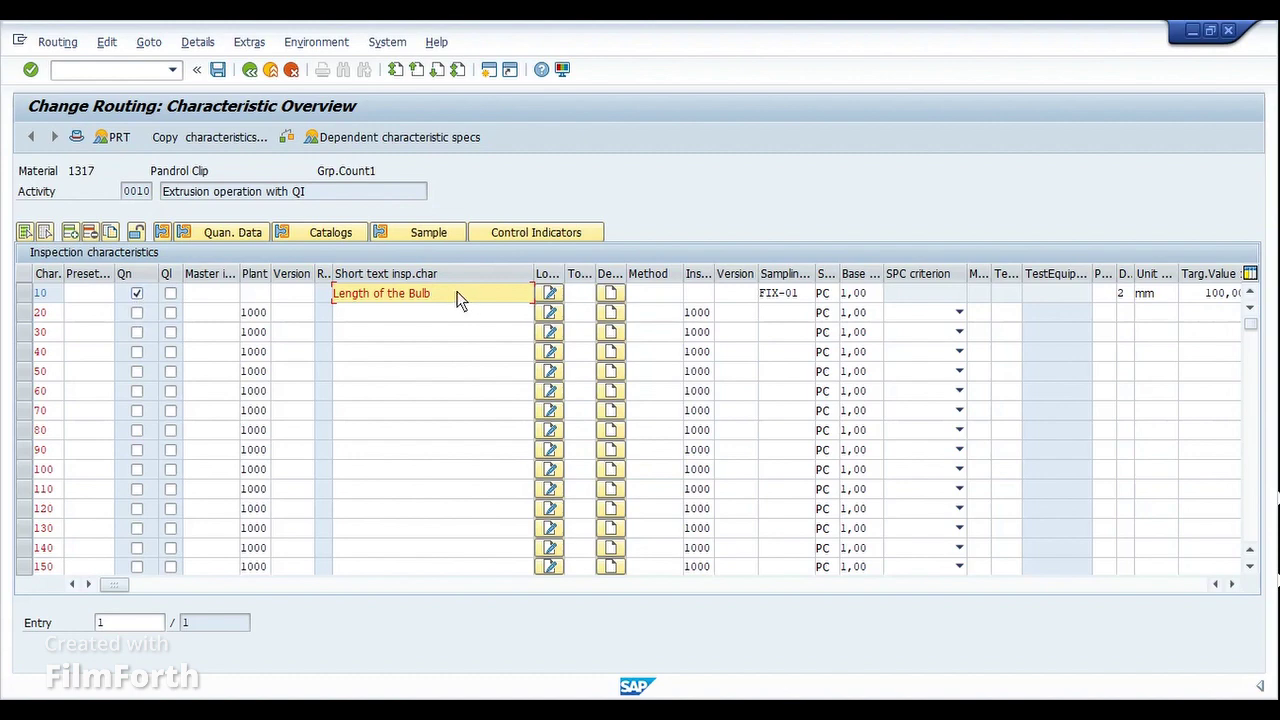
left_click(137, 293)
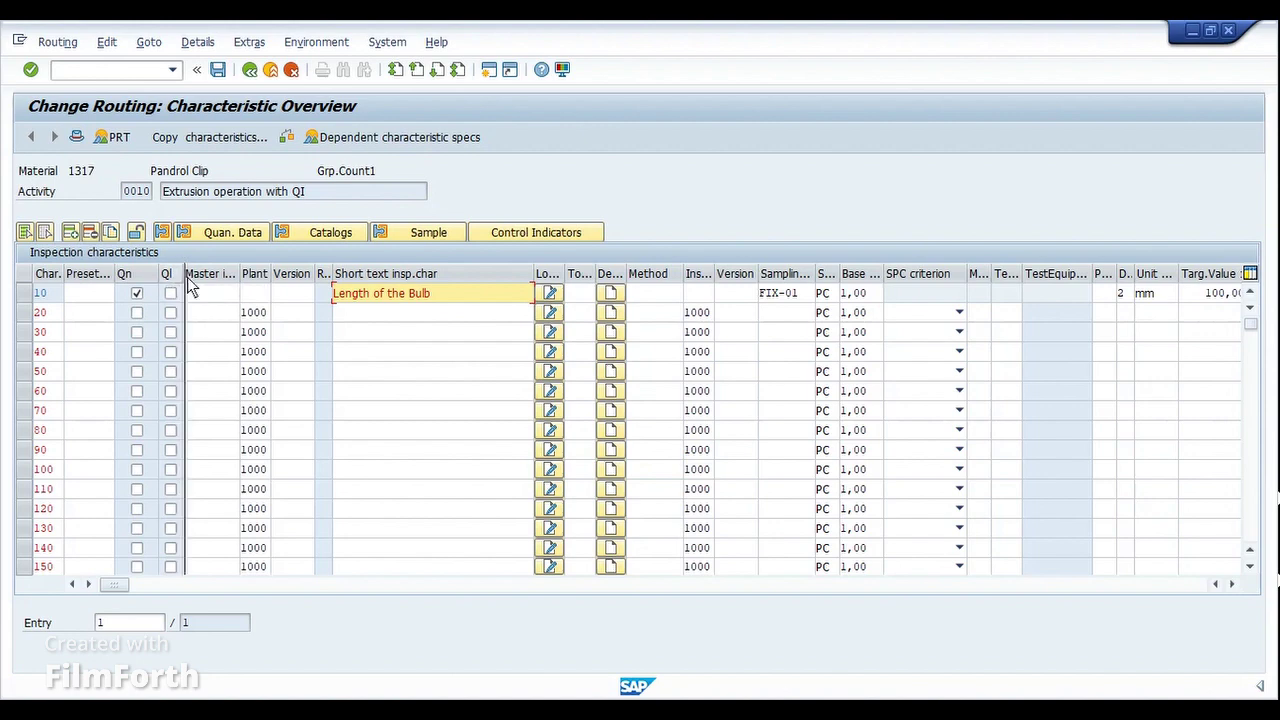
left_click_drag(187, 277, 205, 276)
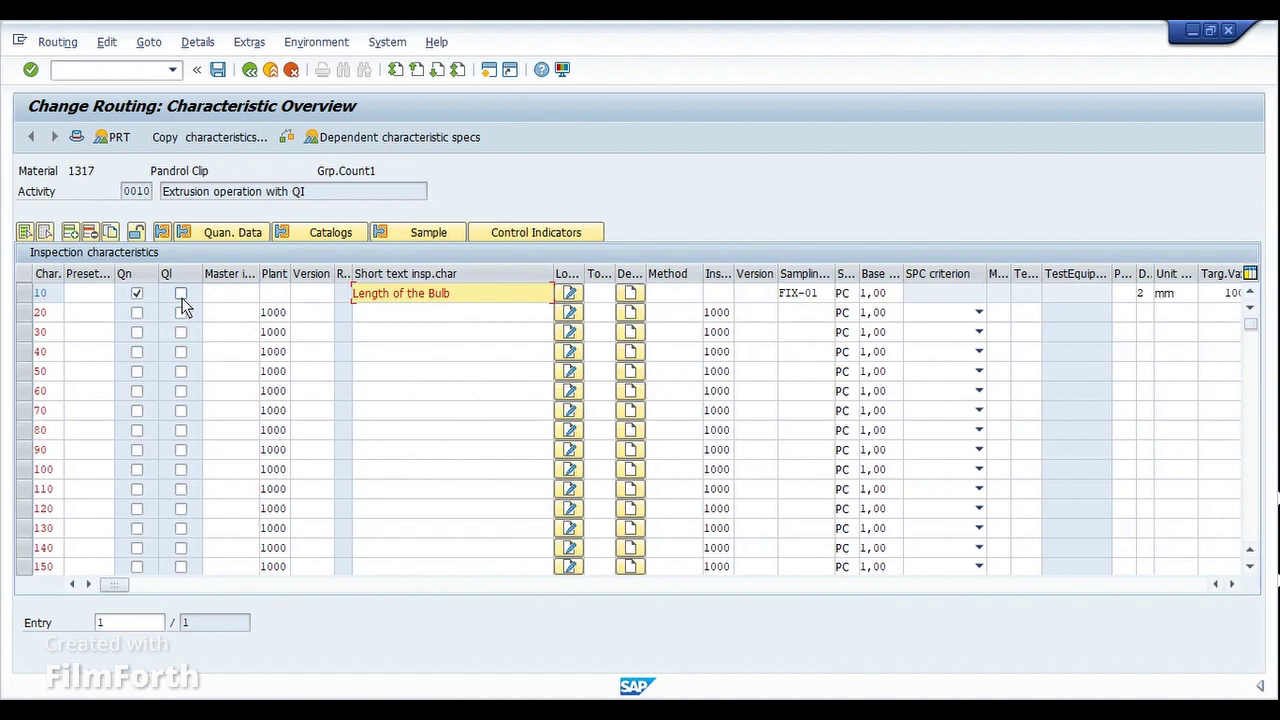
- Open the details of the characteristic Length of the Bulb and examine the unit of measure and target value in its quantitative data
left_click(27, 295)
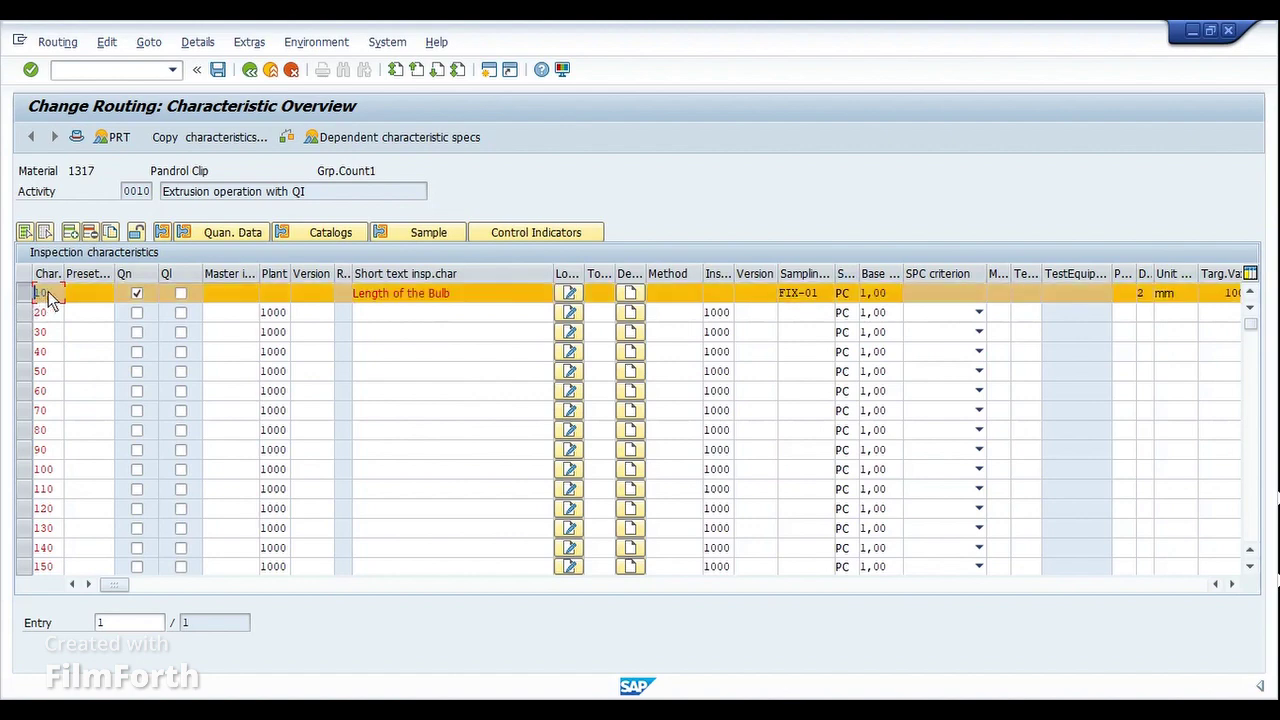
left_click(161, 232)
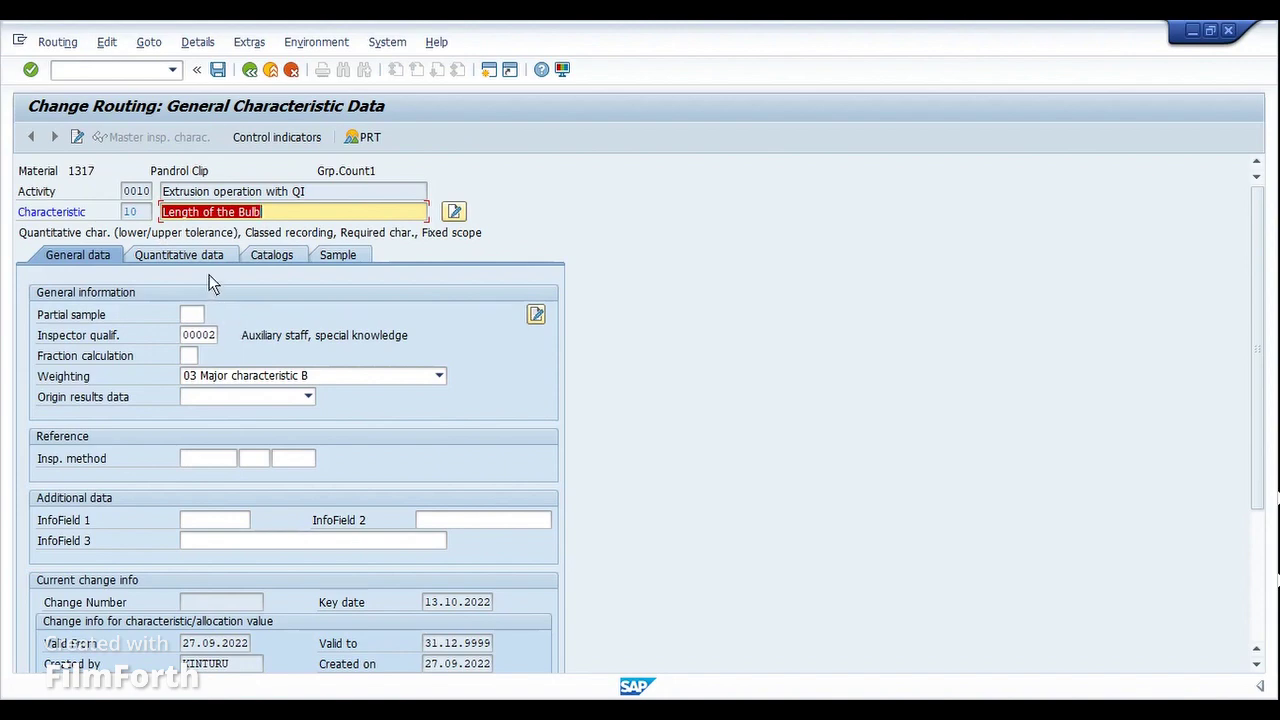
left_click(161, 254)
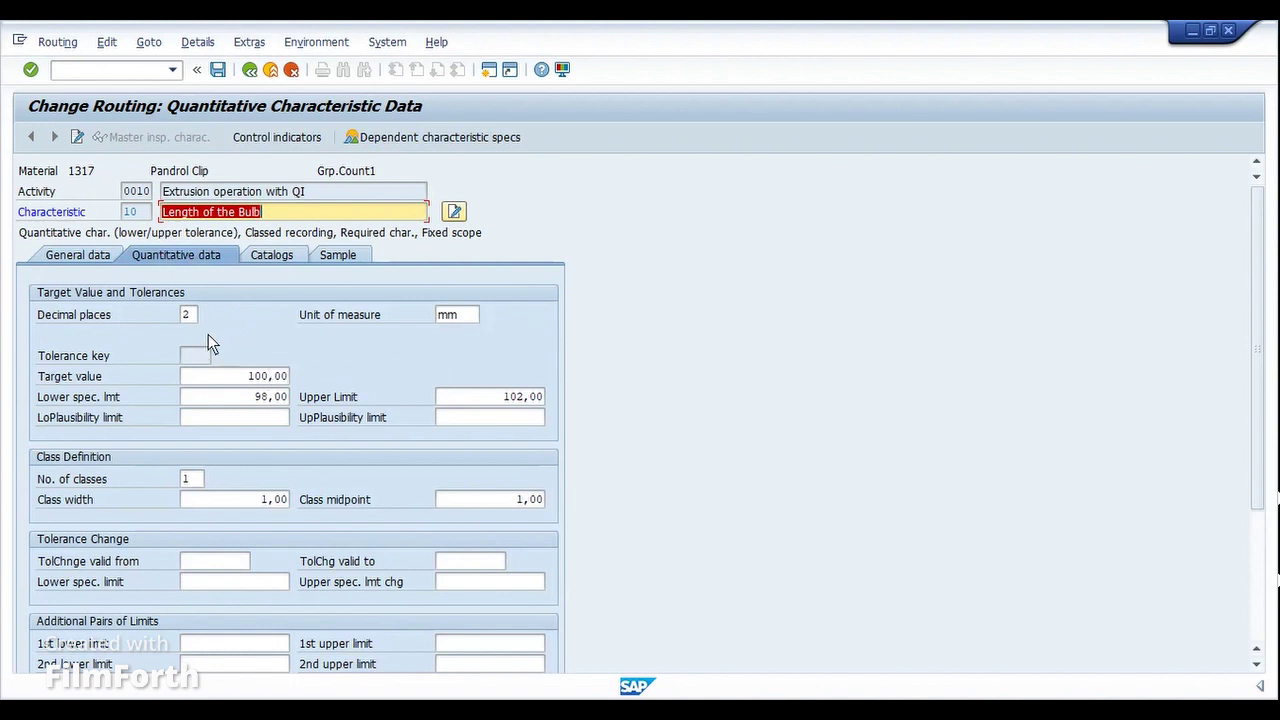
left_click_drag(242, 378, 290, 378)
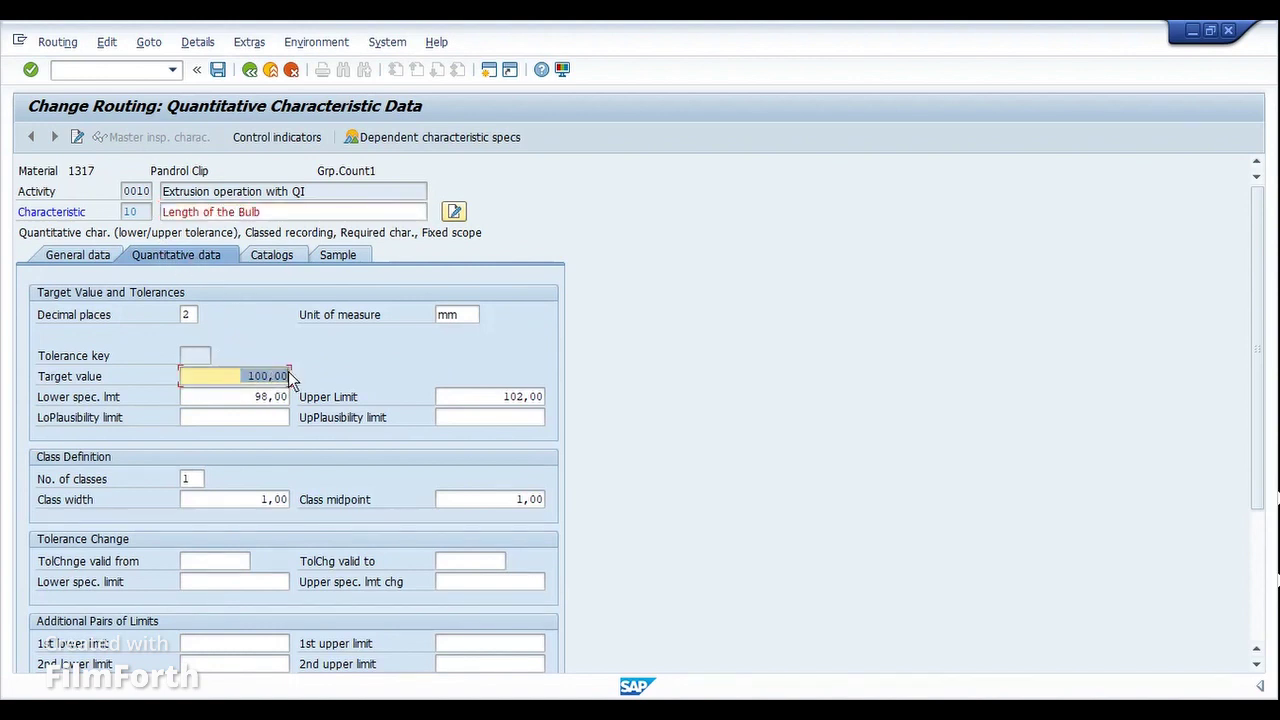
left_click(440, 315)
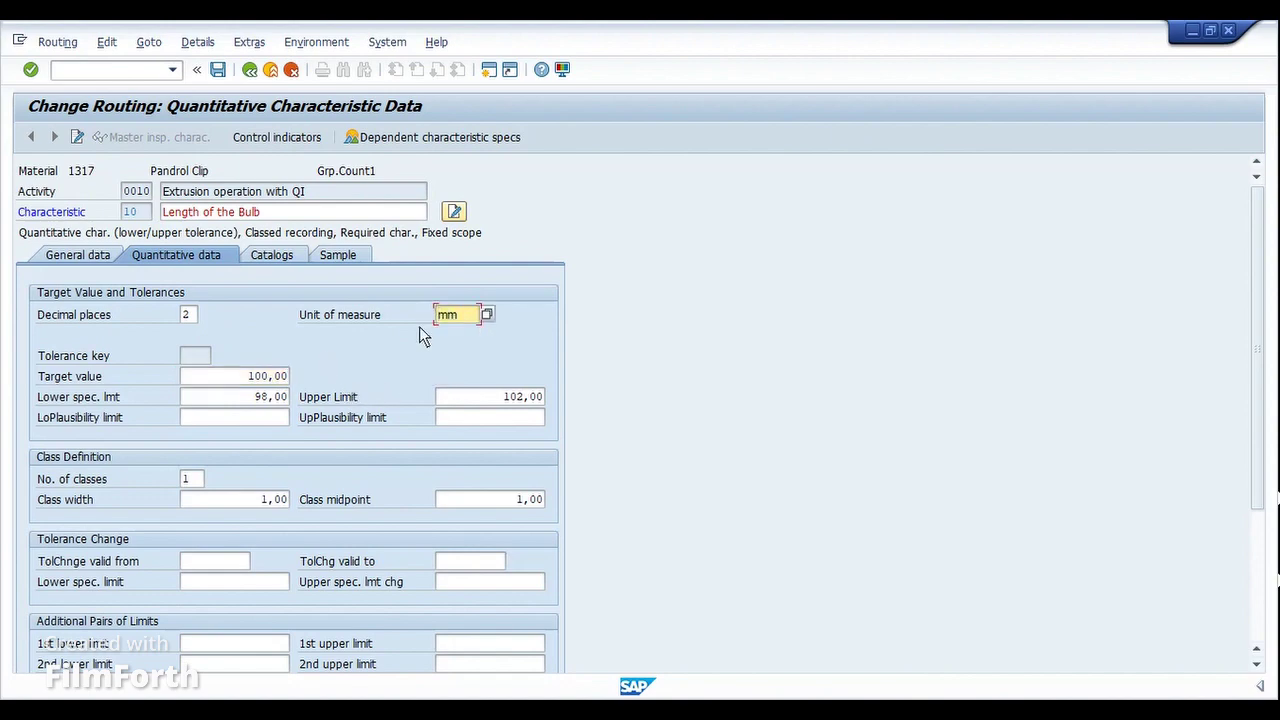
left_click_drag(242, 377, 305, 380)
left_click(303, 371)
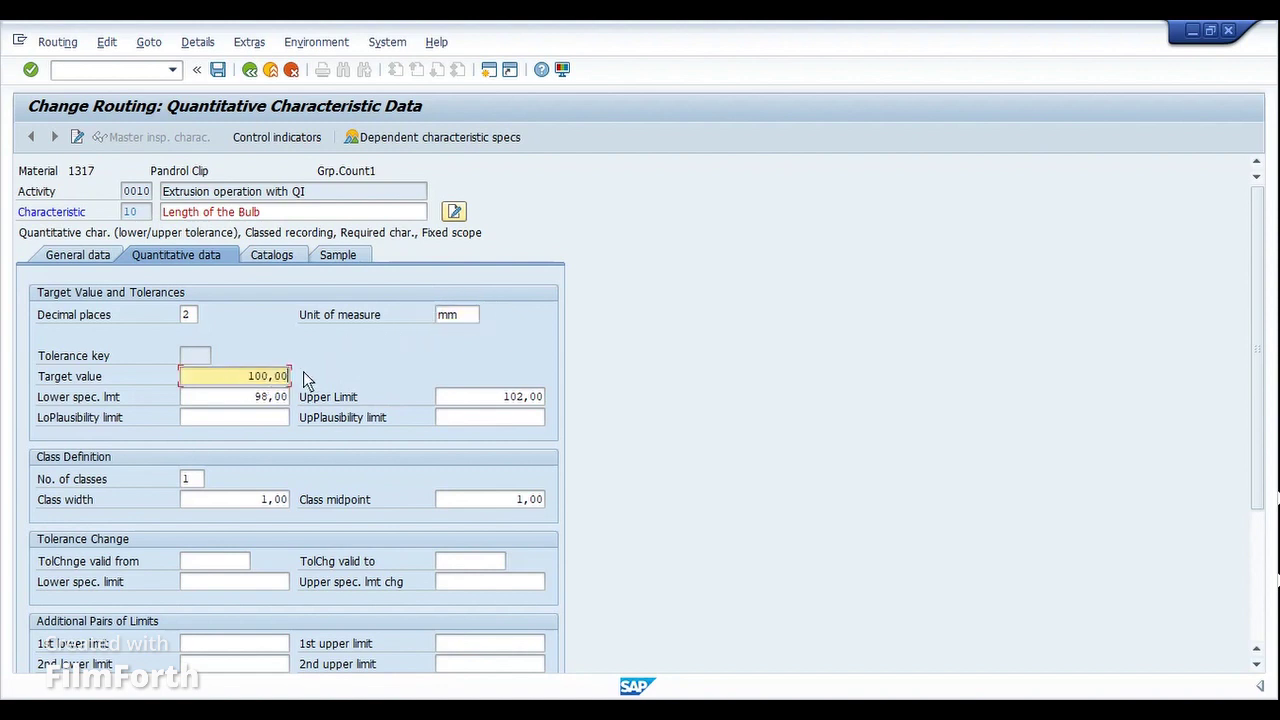
- Examine the lower specification limit and upper limit of the characteristic Length of the Bulb, and return to the characteristic overview
left_click(255, 394)
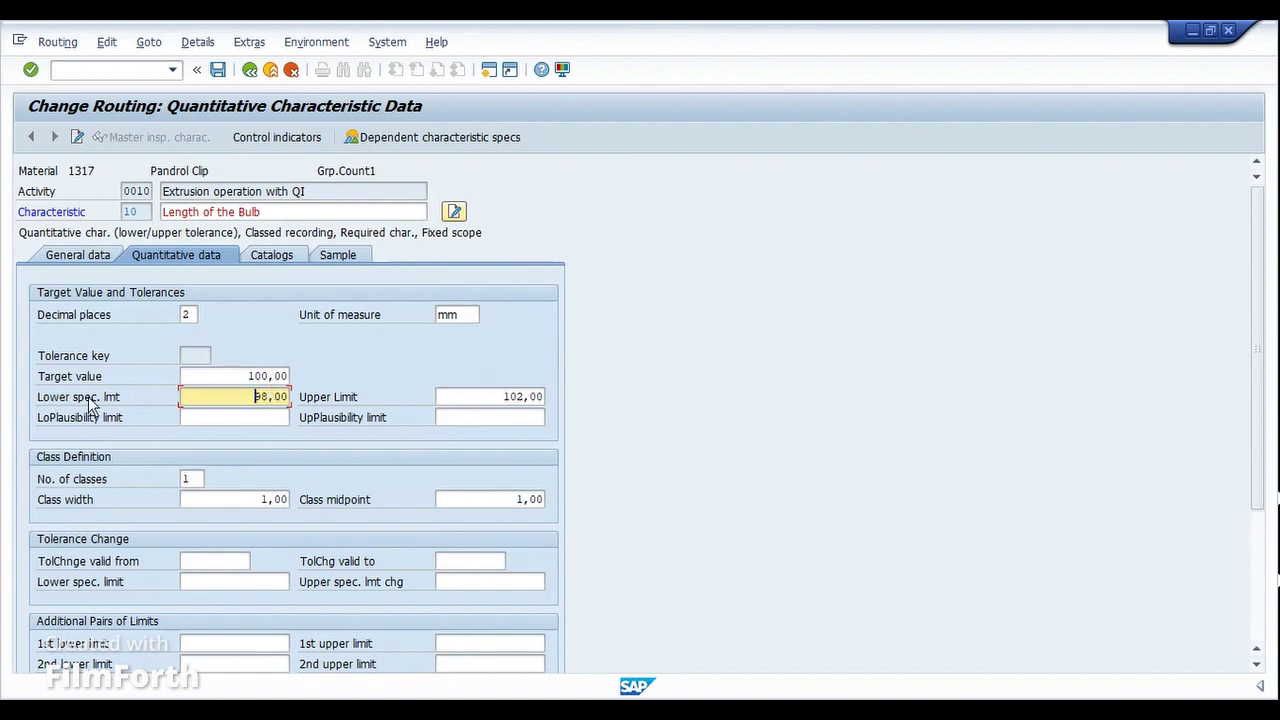
left_click_drag(246, 396, 298, 403)
left_click_drag(502, 397, 549, 401)
left_click(550, 400)
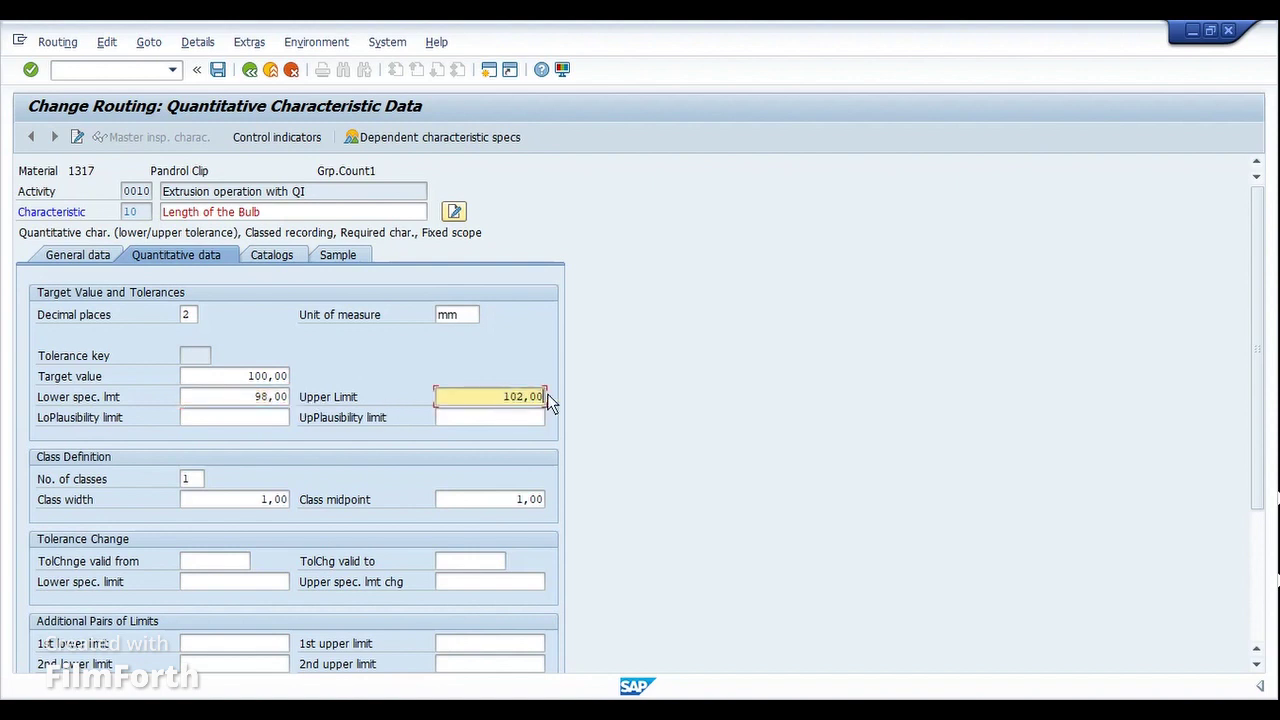
left_click(245, 397)
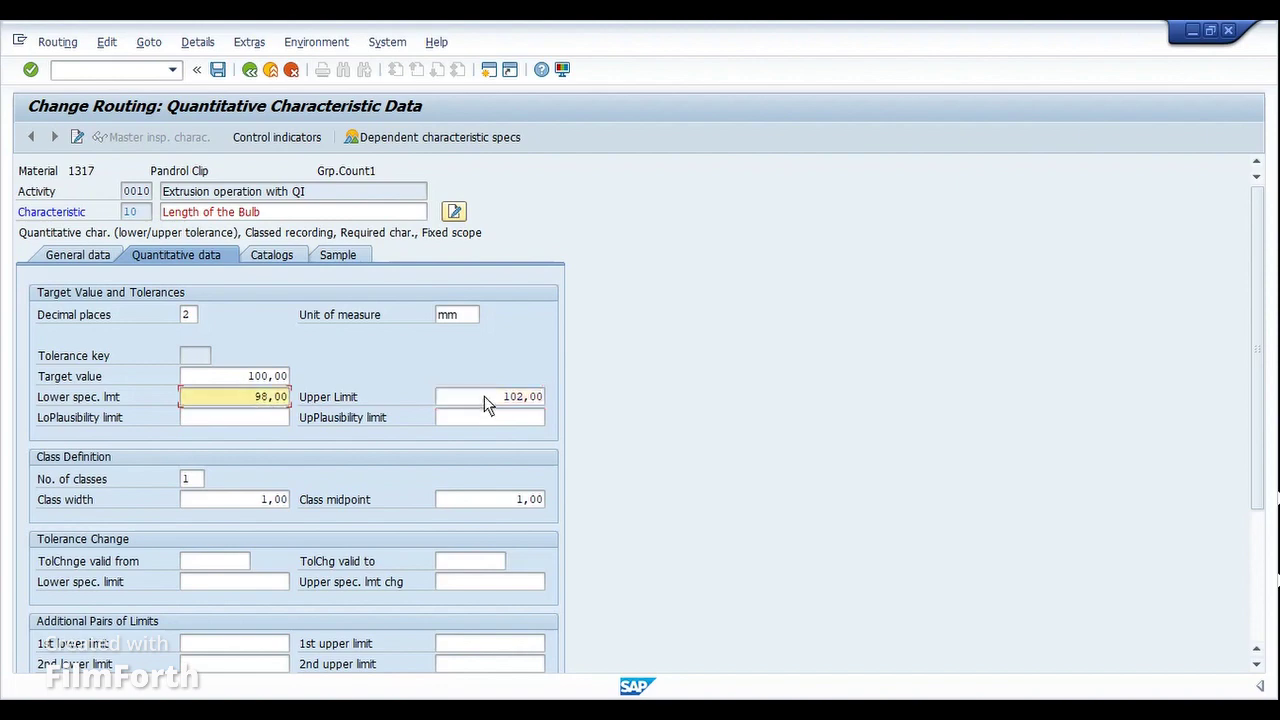
left_click(484, 396)
left_click(249, 397)
left_click(267, 396)
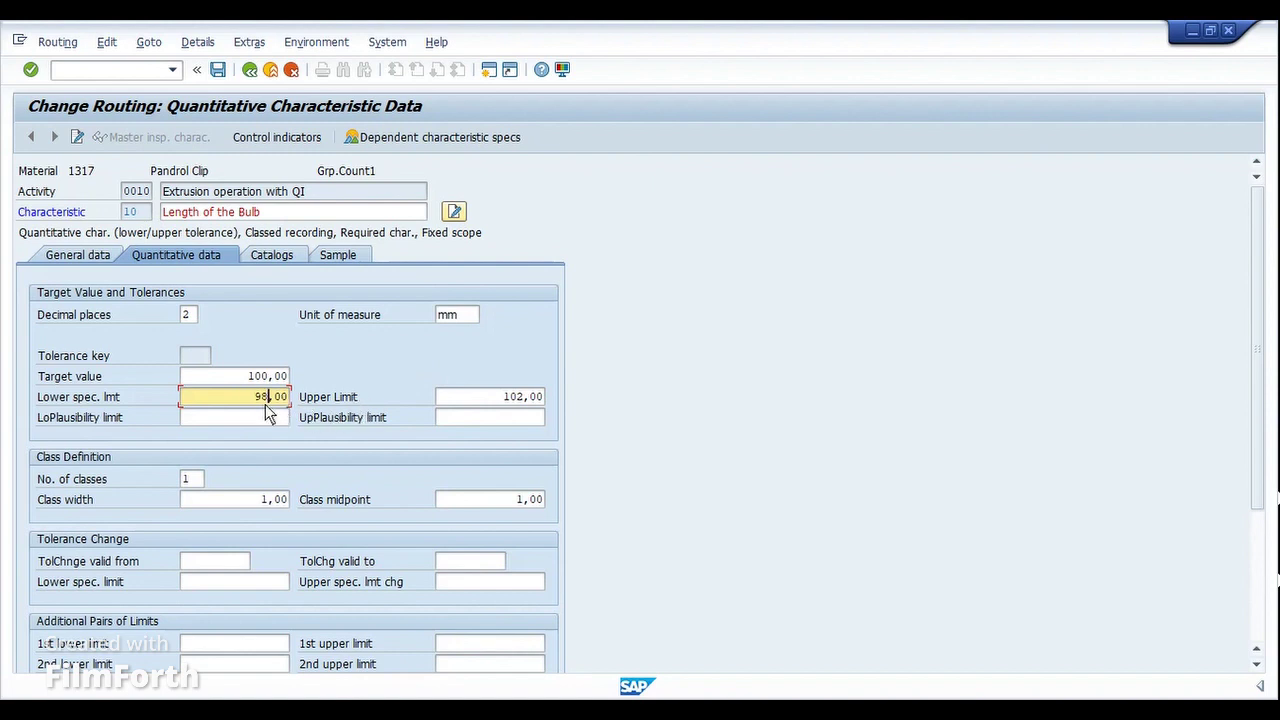
left_click(477, 397)
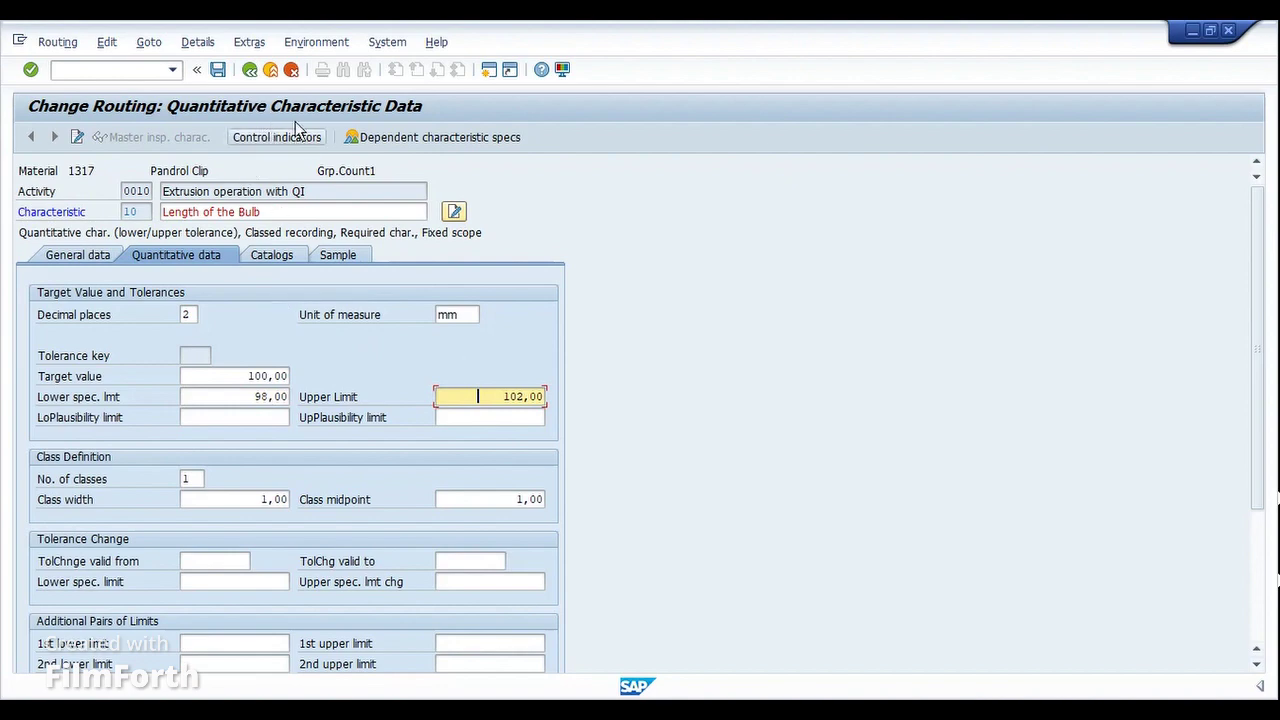
left_click(266, 68)
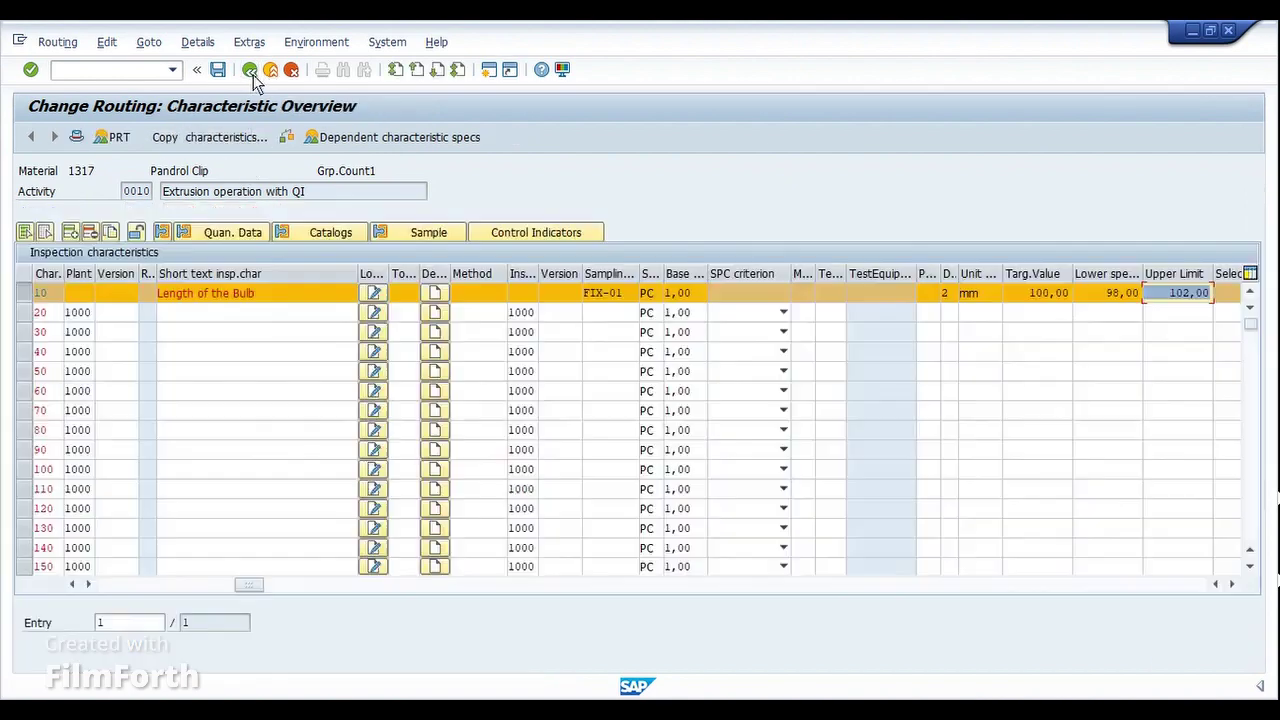
- Leave the routing, display the stock/requirements list of material 1317 with transaction MD04, and open its production order for changing
left_click(22, 293)
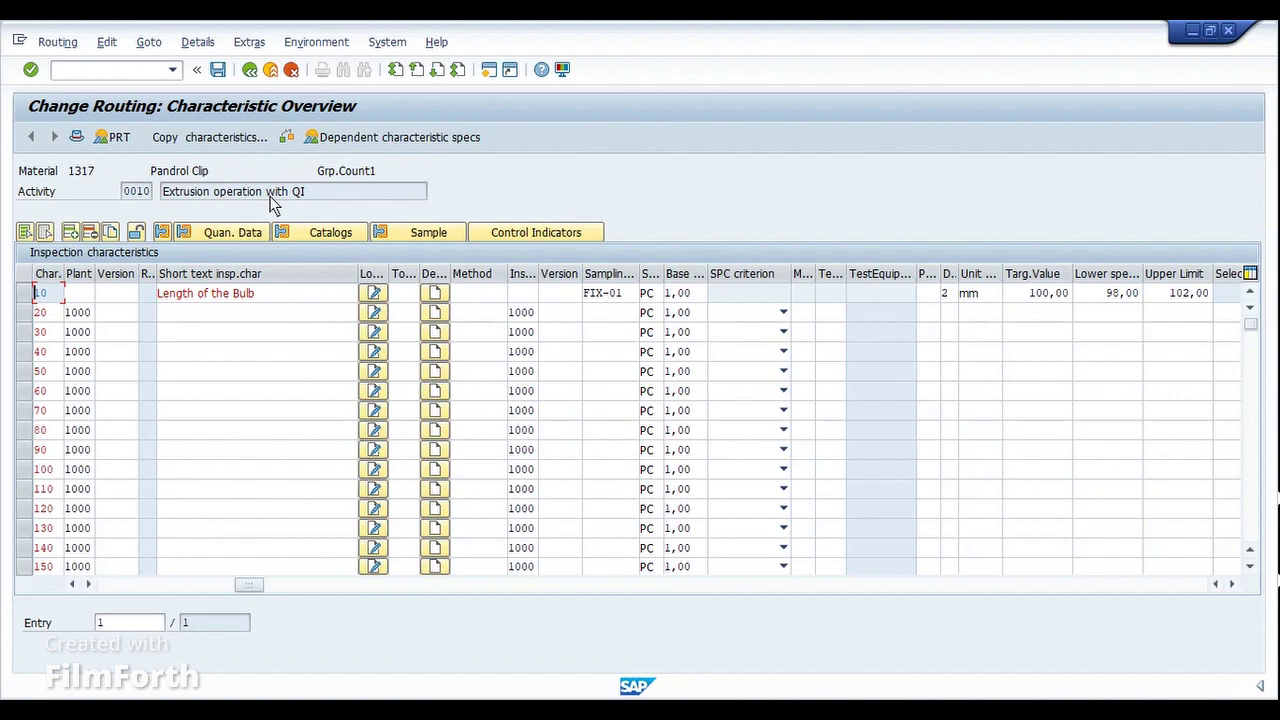
left_click(255, 76)
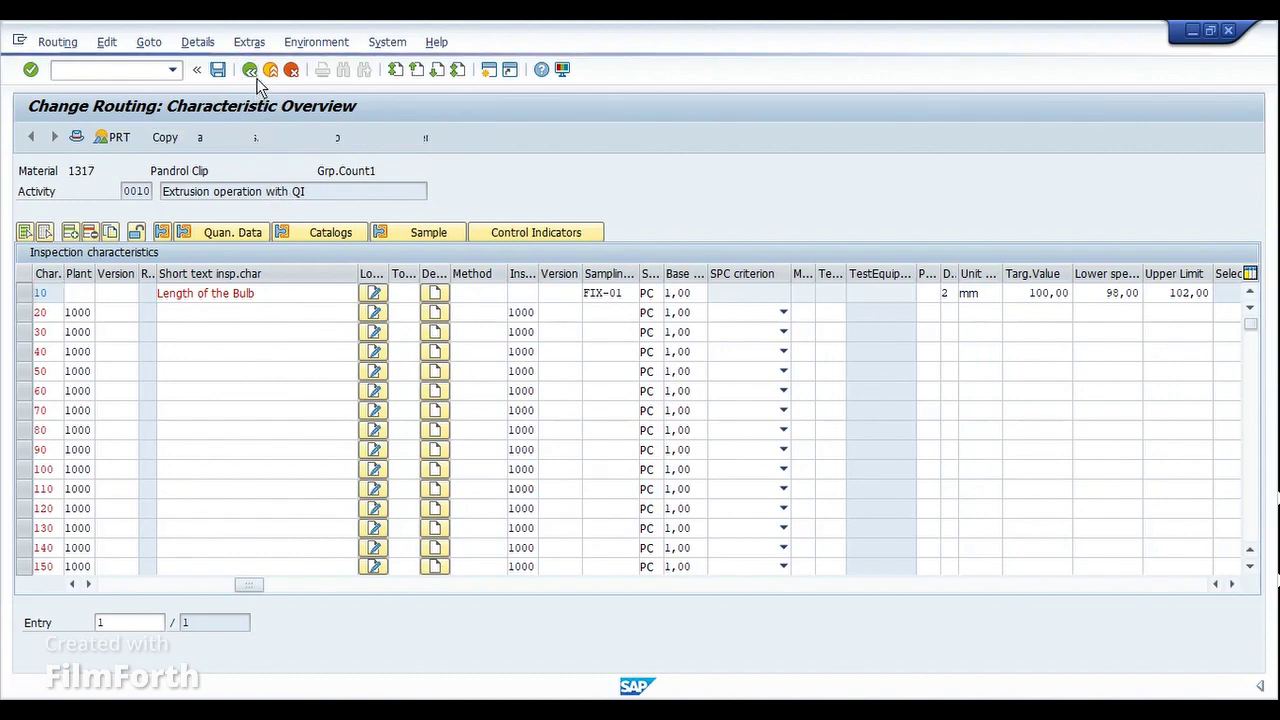
left_click(257, 80)
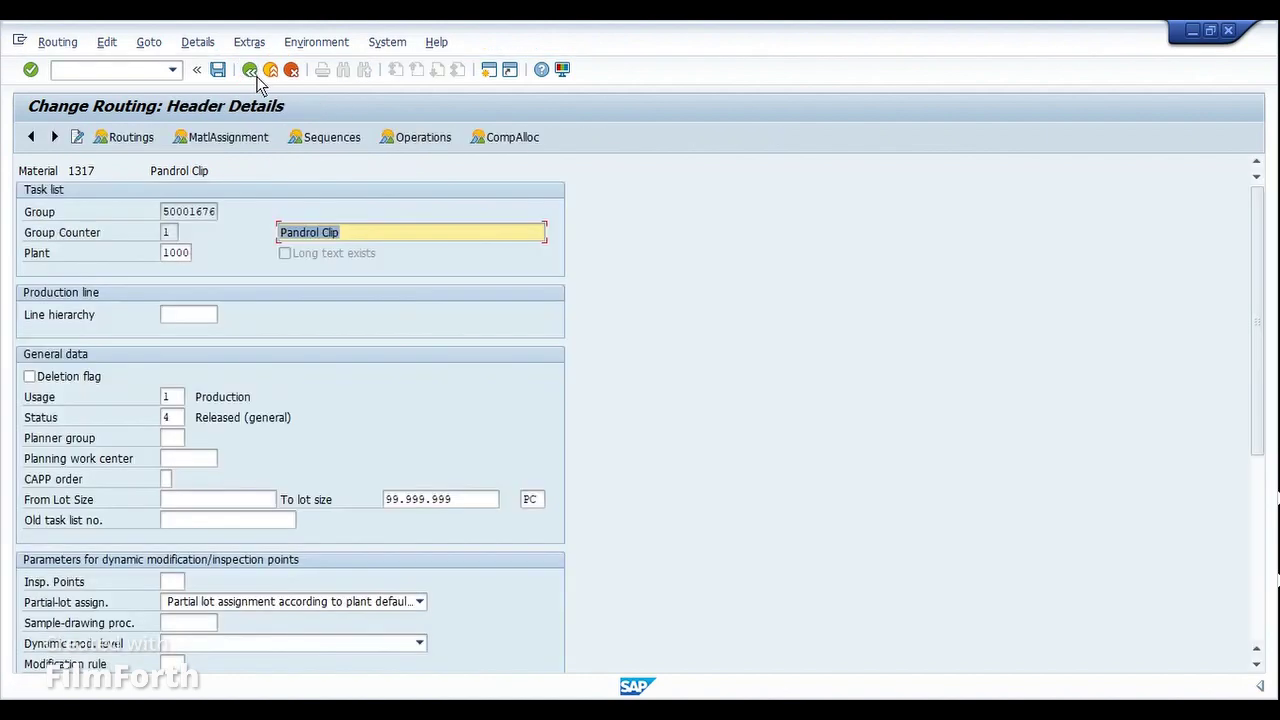
left_click(150, 75)
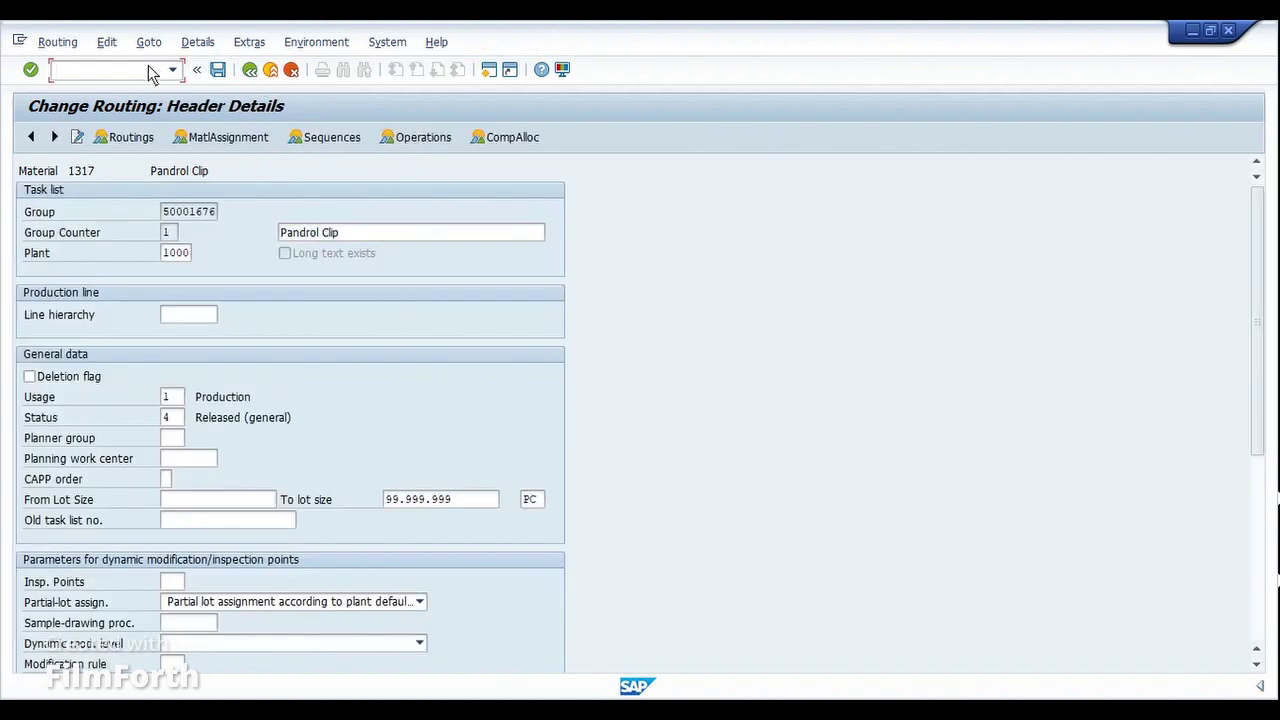
type("/nmd04")
key("Return")
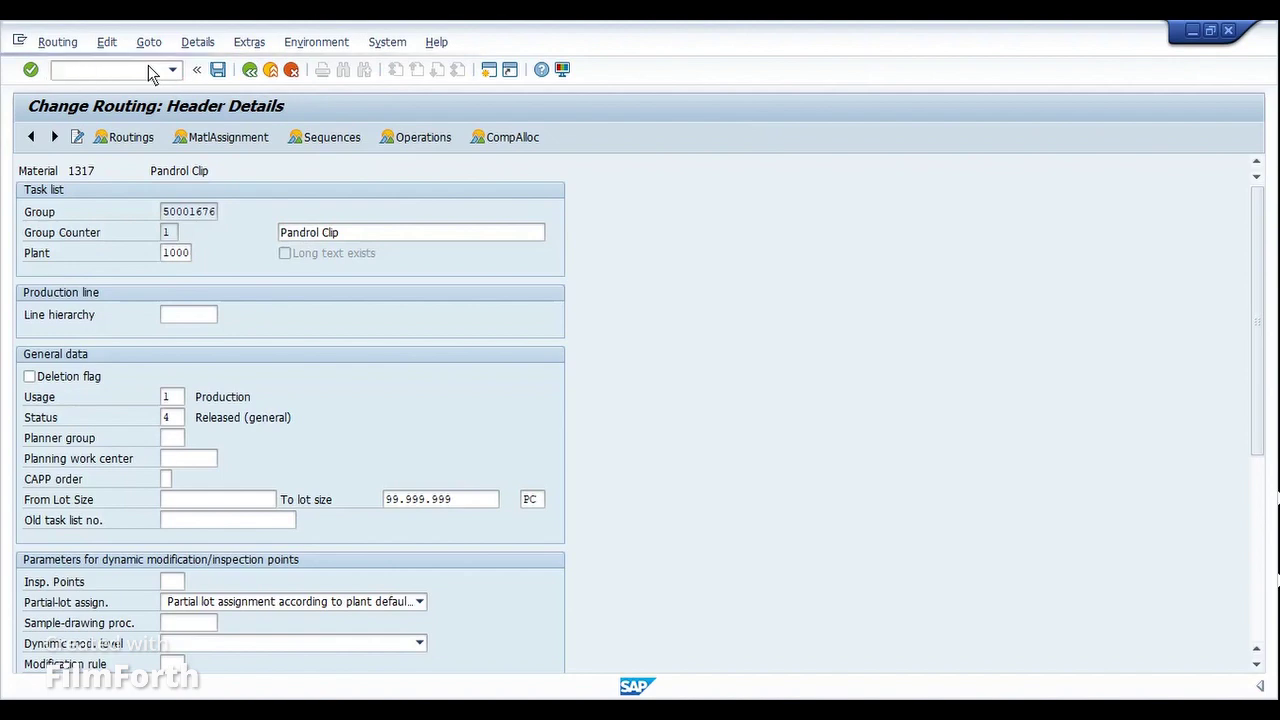
key("Return")
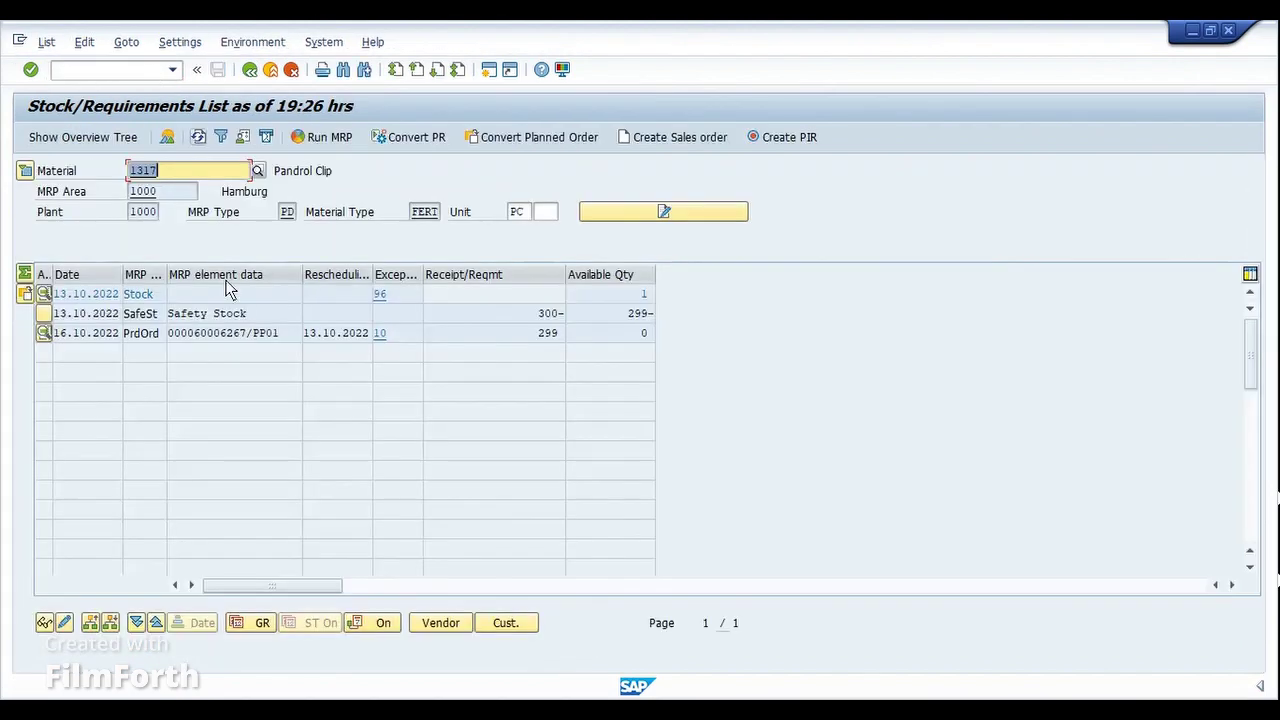
double_click(216, 334)
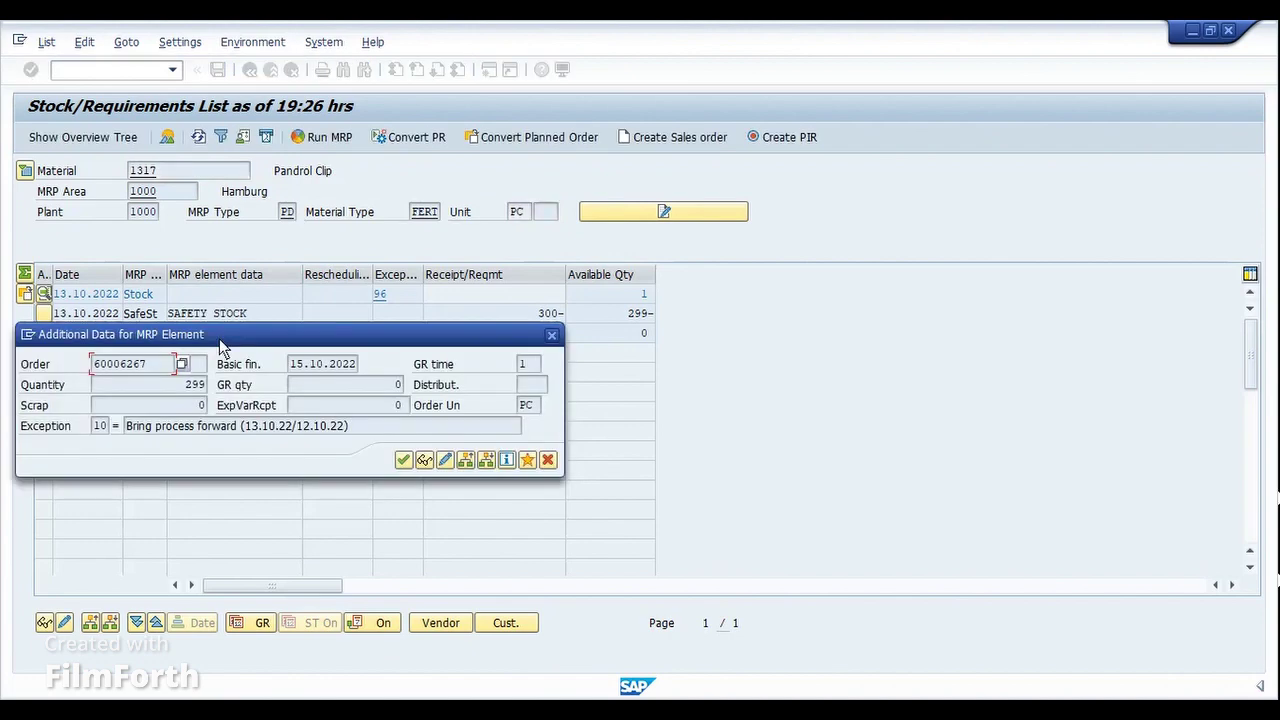
left_click(445, 459)
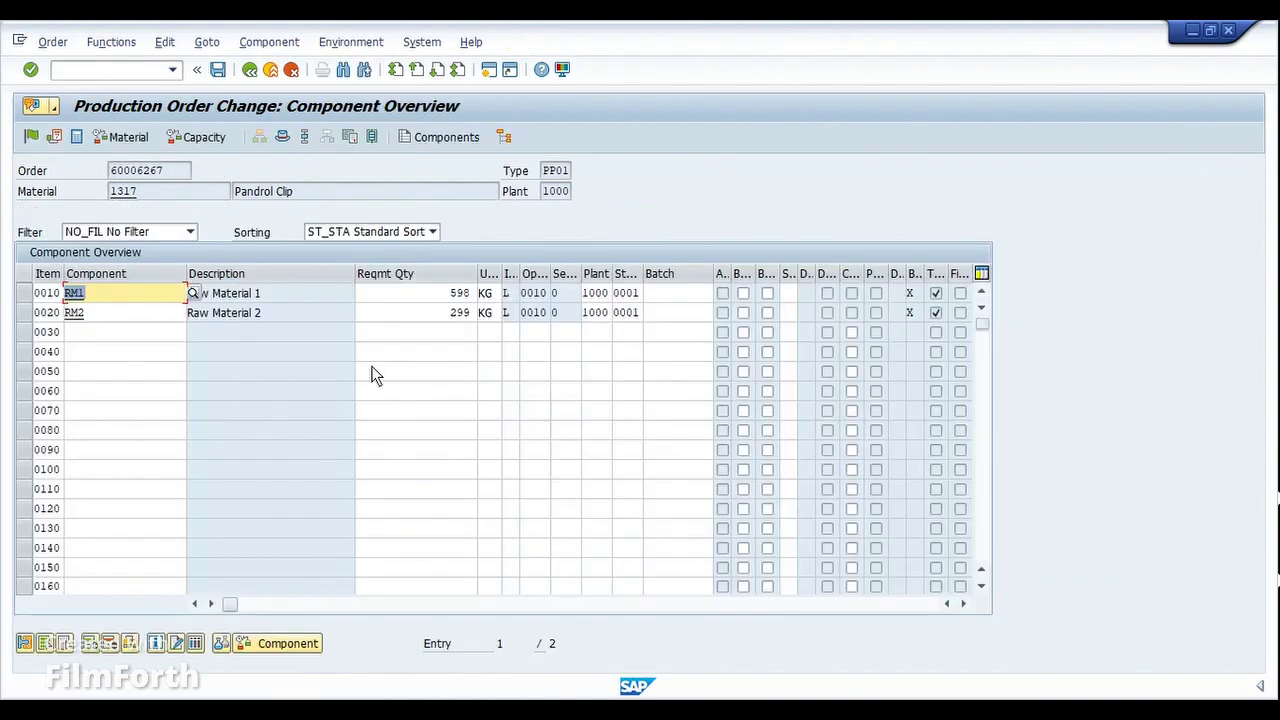
left_click(670, 296)
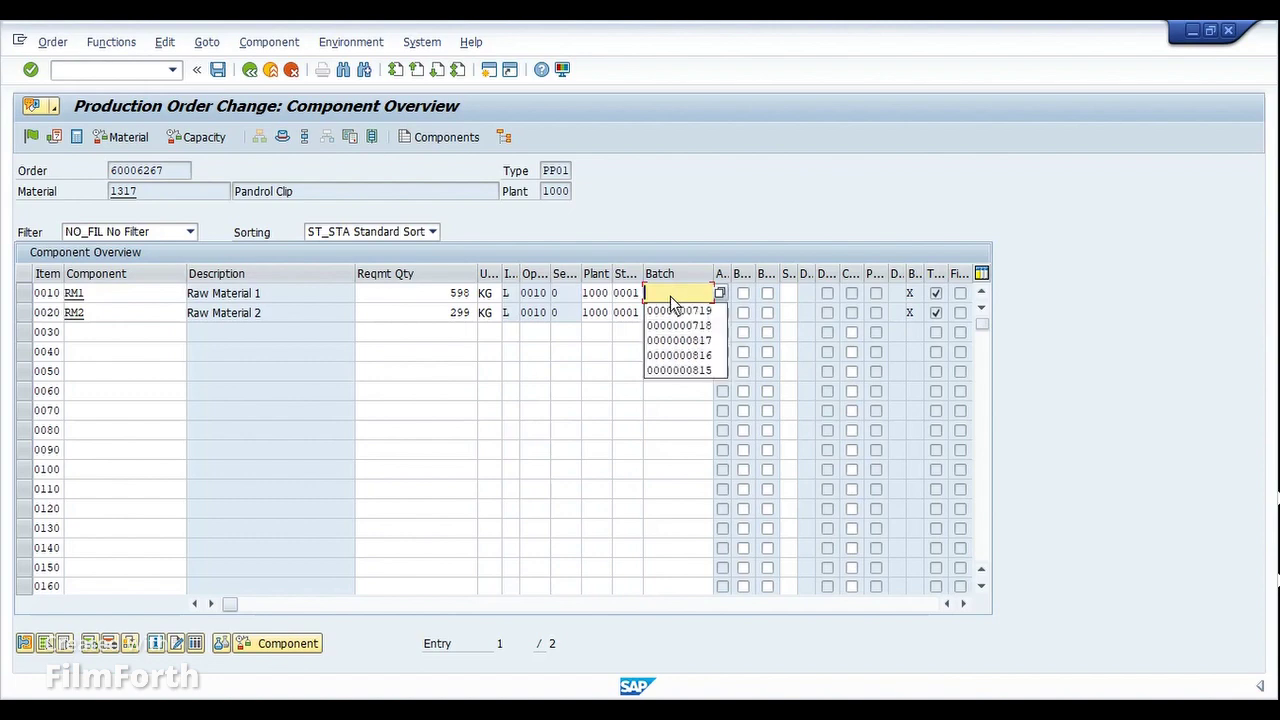
key("Down")
key("Return")
key("Down")
key("Down")
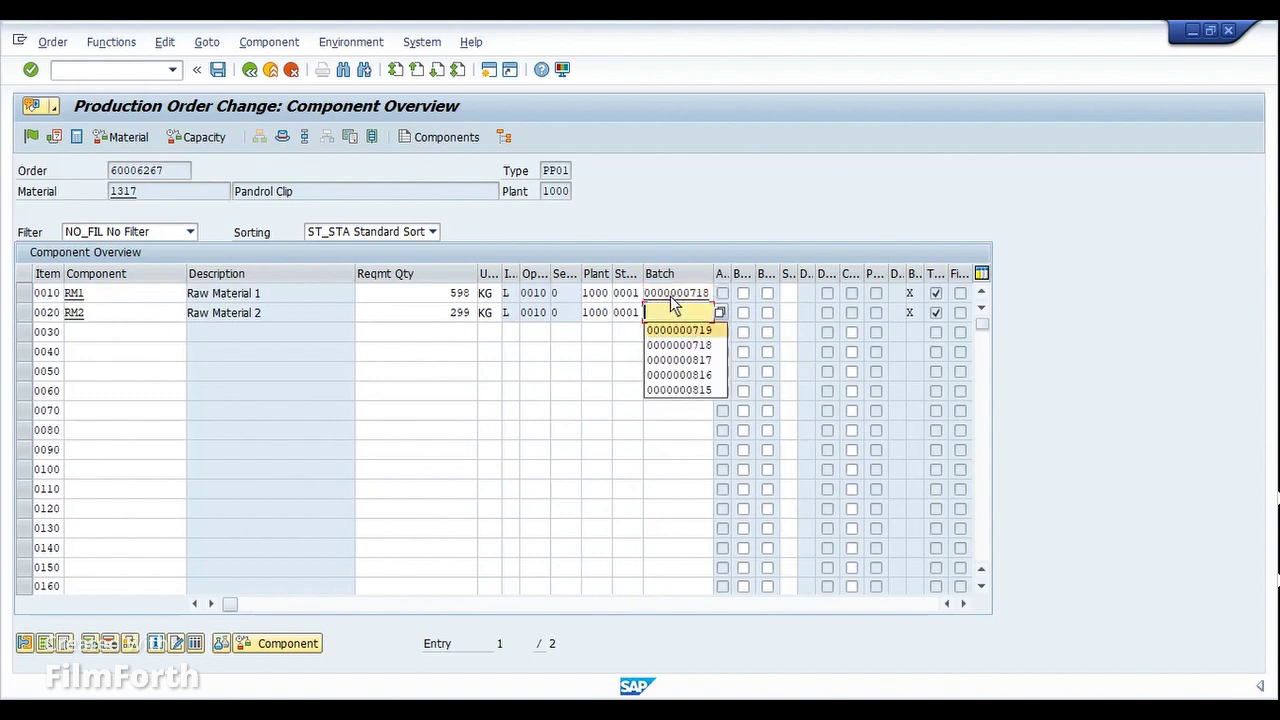
key("Return")
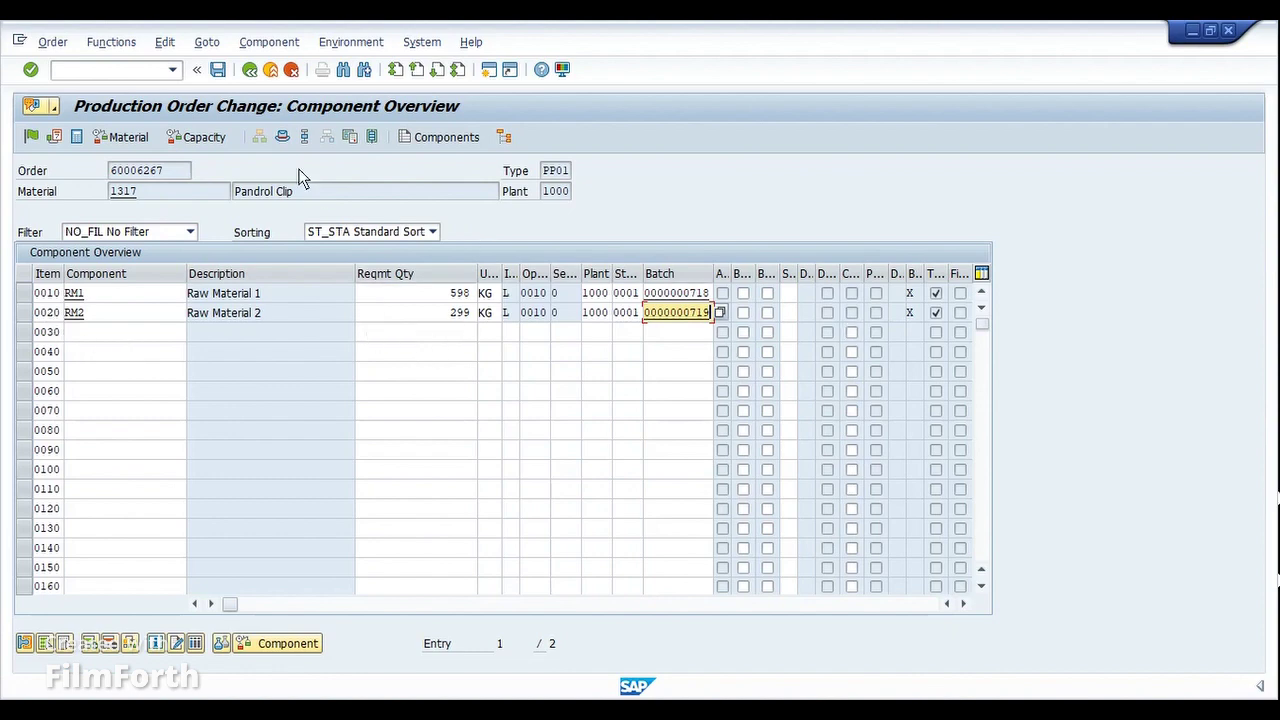
- Open the production order header and display its assignment data
left_click(283, 139)
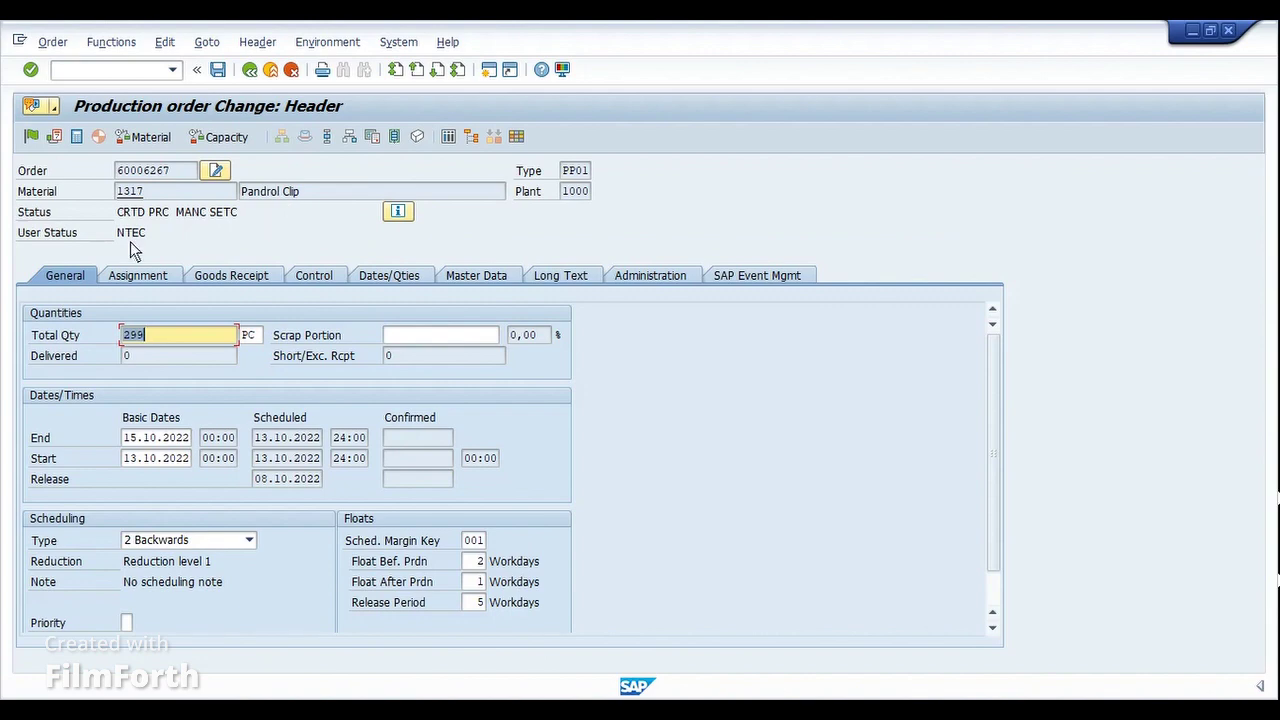
left_click(138, 275)
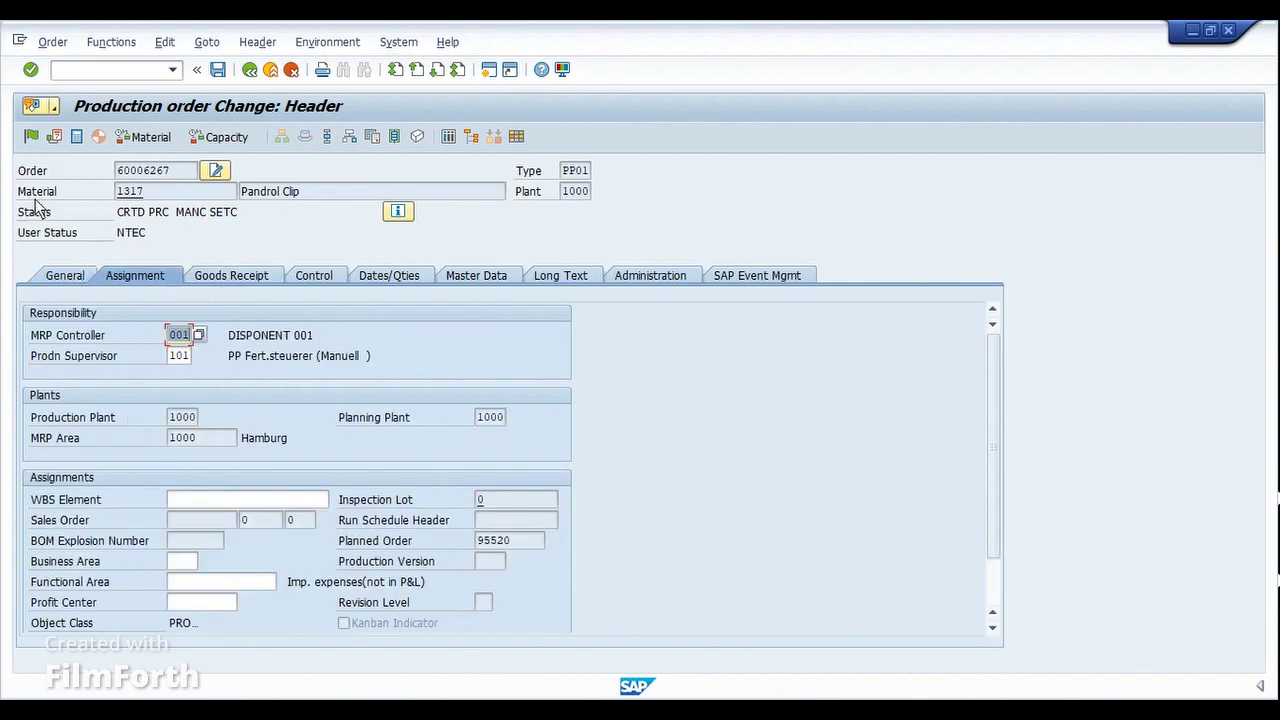
- Release and save the production order, and refresh the stock/requirements list with a wider MRP element data column
left_click(31, 137)
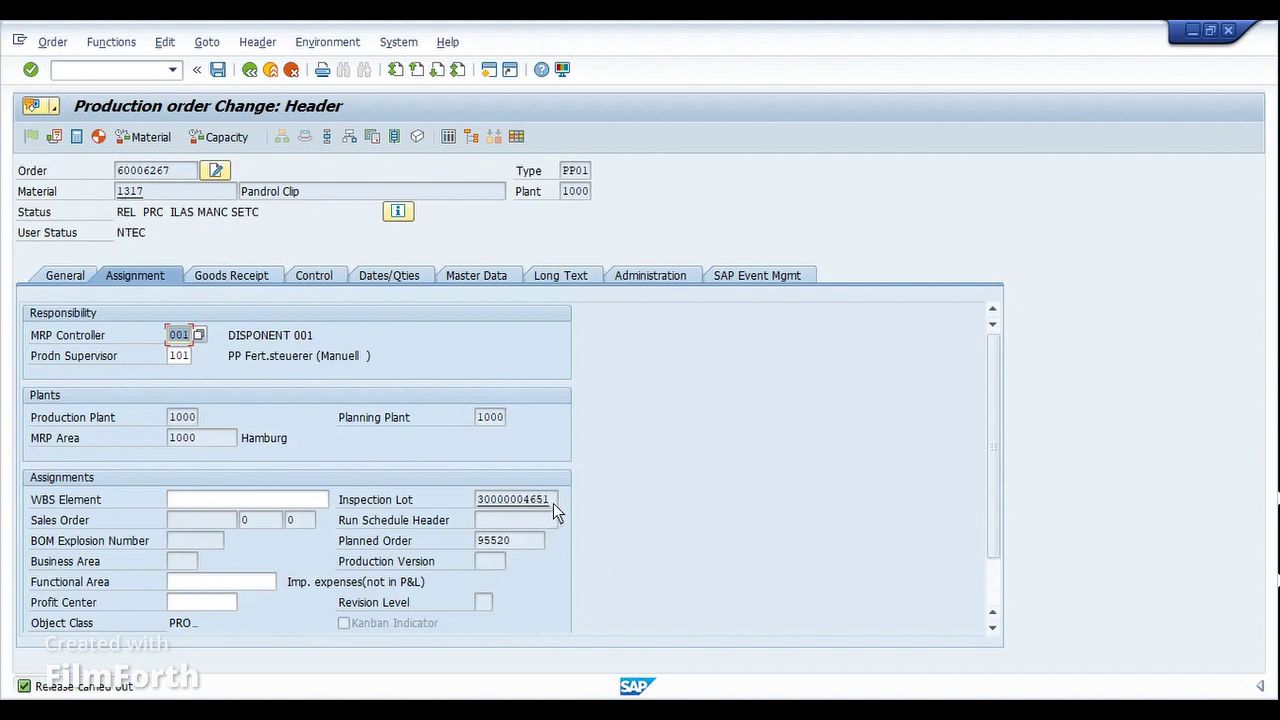
left_click_drag(553, 503, 483, 500)
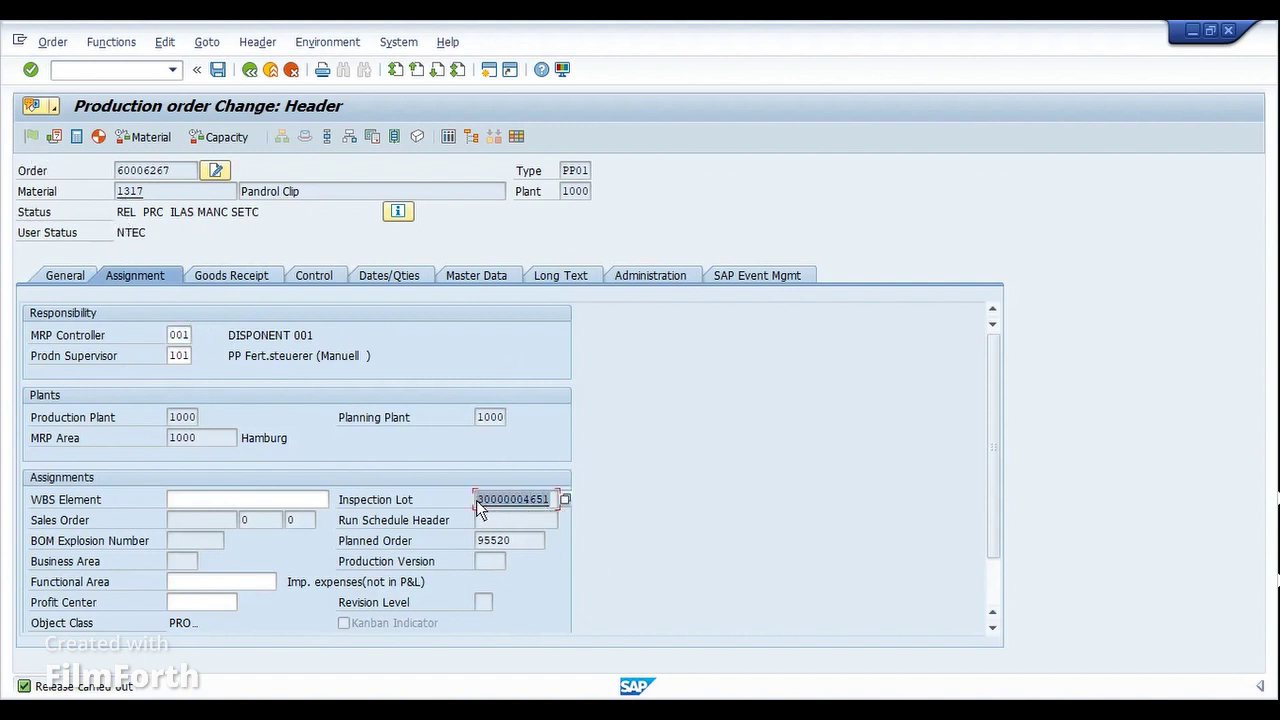
left_click(477, 500)
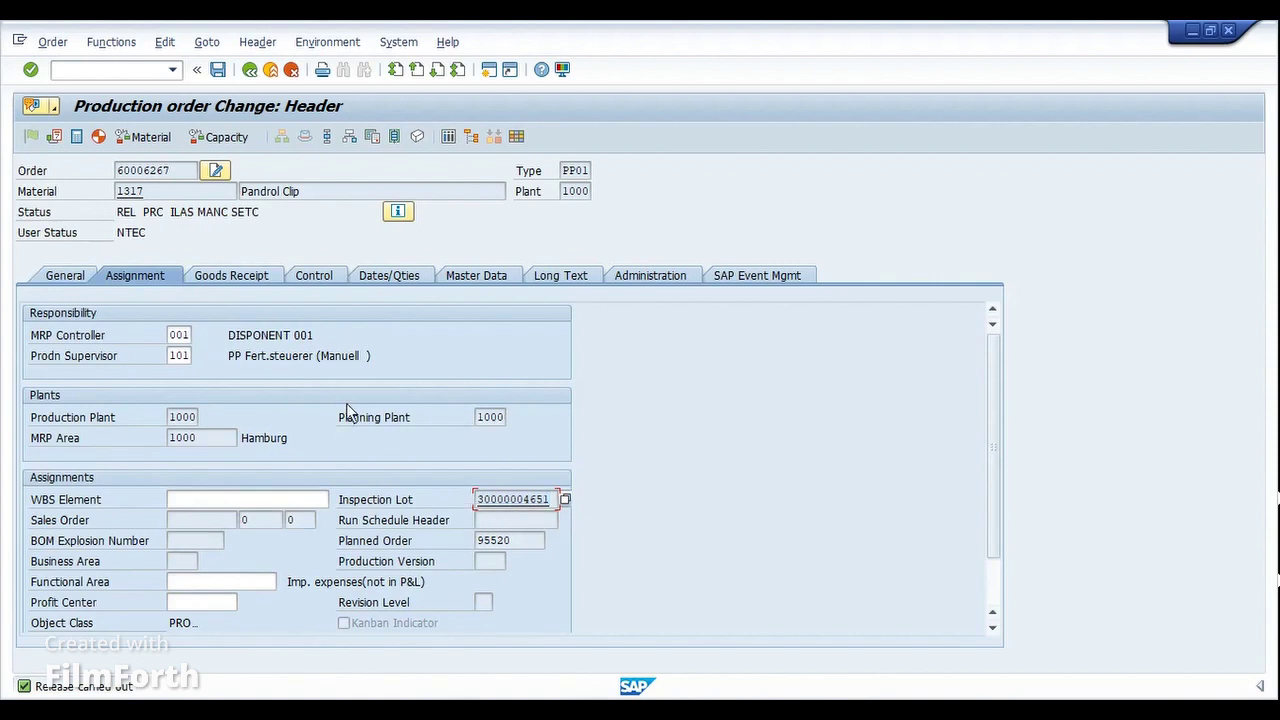
left_click(217, 69)
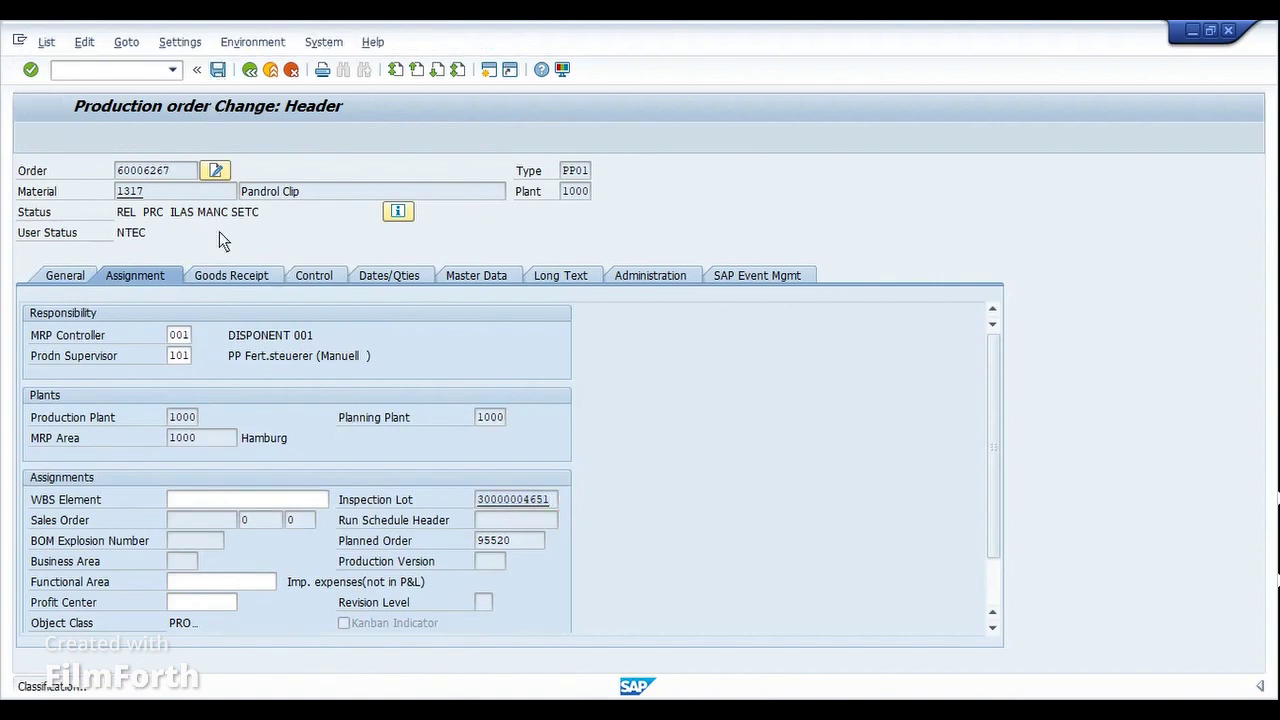
left_click(203, 139)
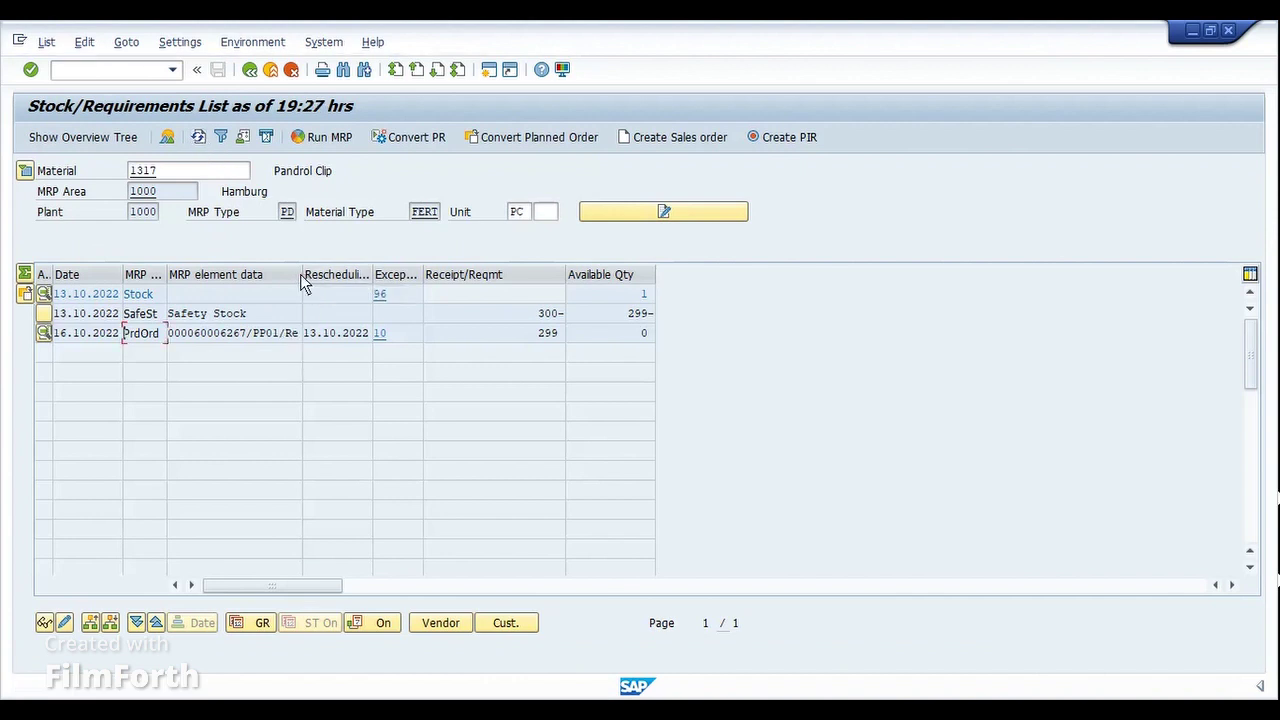
left_click_drag(304, 278, 331, 288)
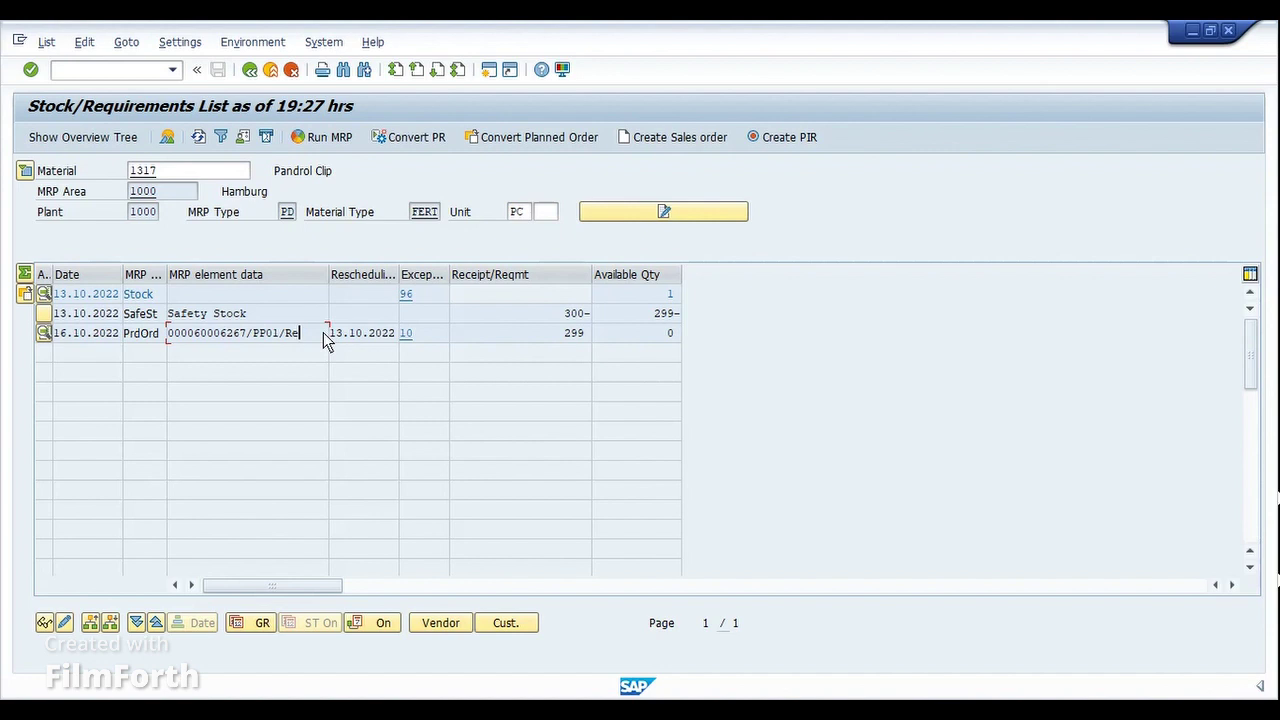
- Open transaction QA32 in a new session and set the inspection lot origin to 03 (Production)
type("/oqa32")
key("Return")
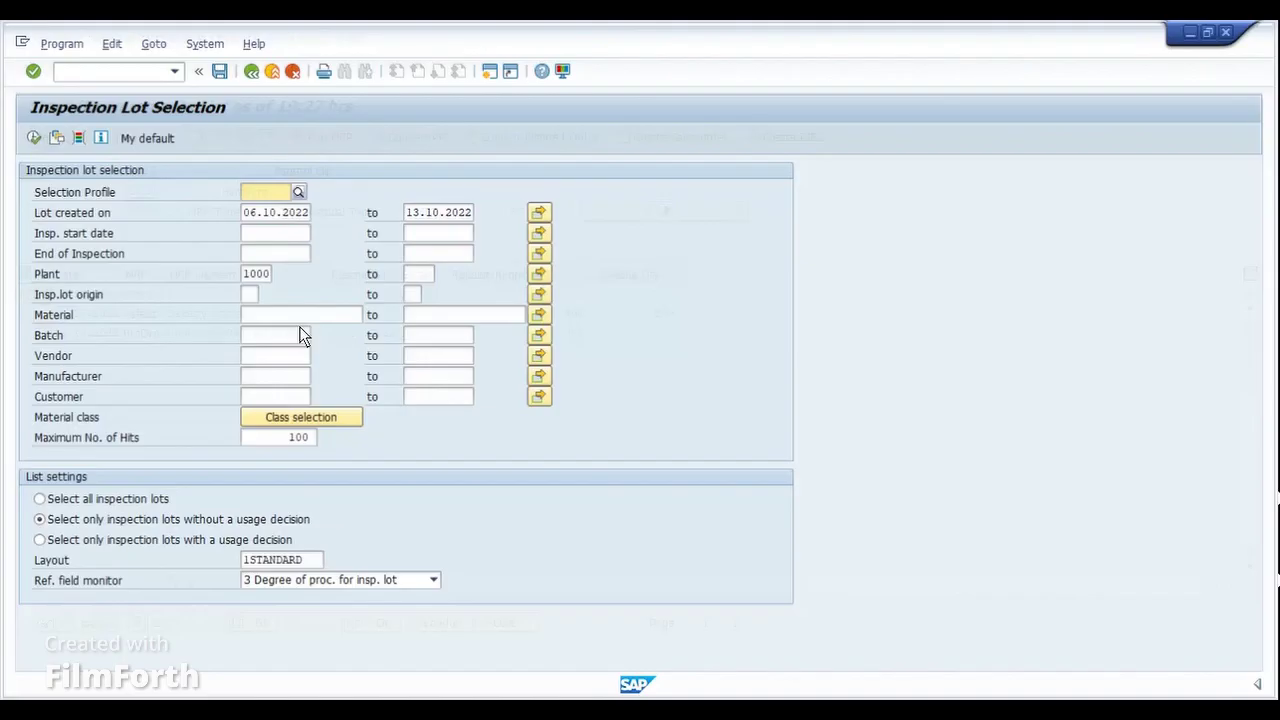
left_click(245, 296)
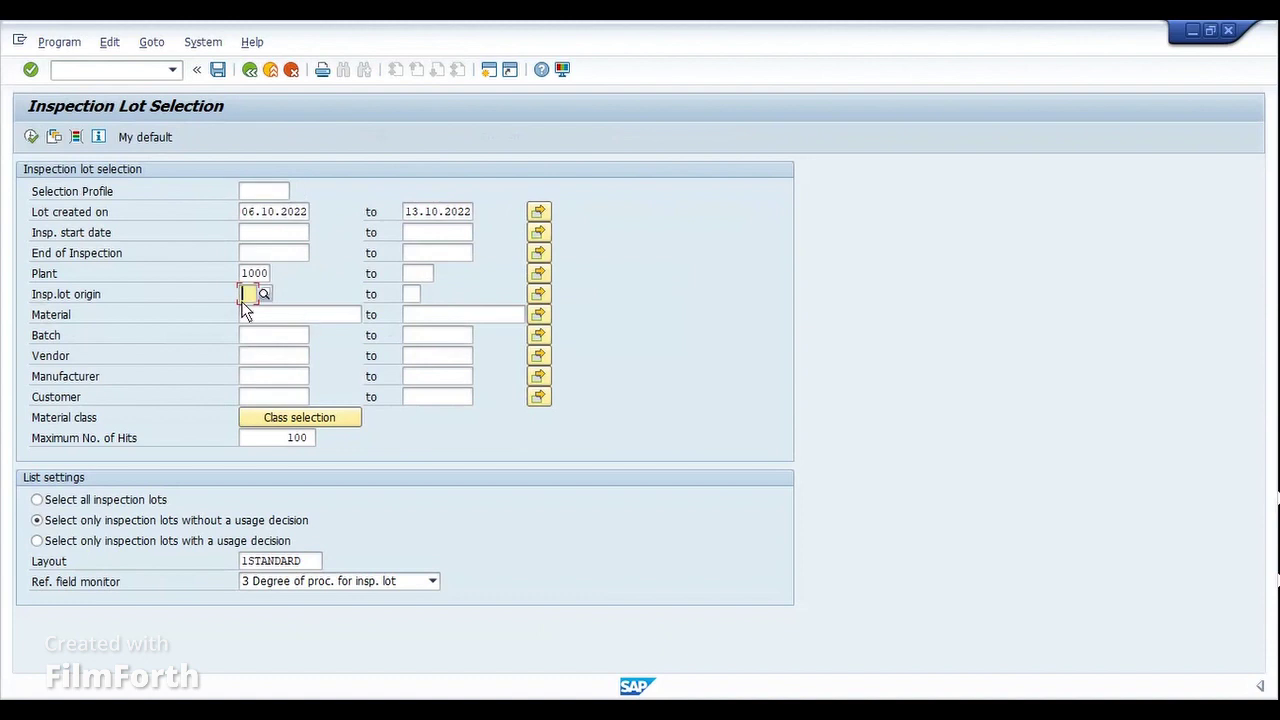
type("03")
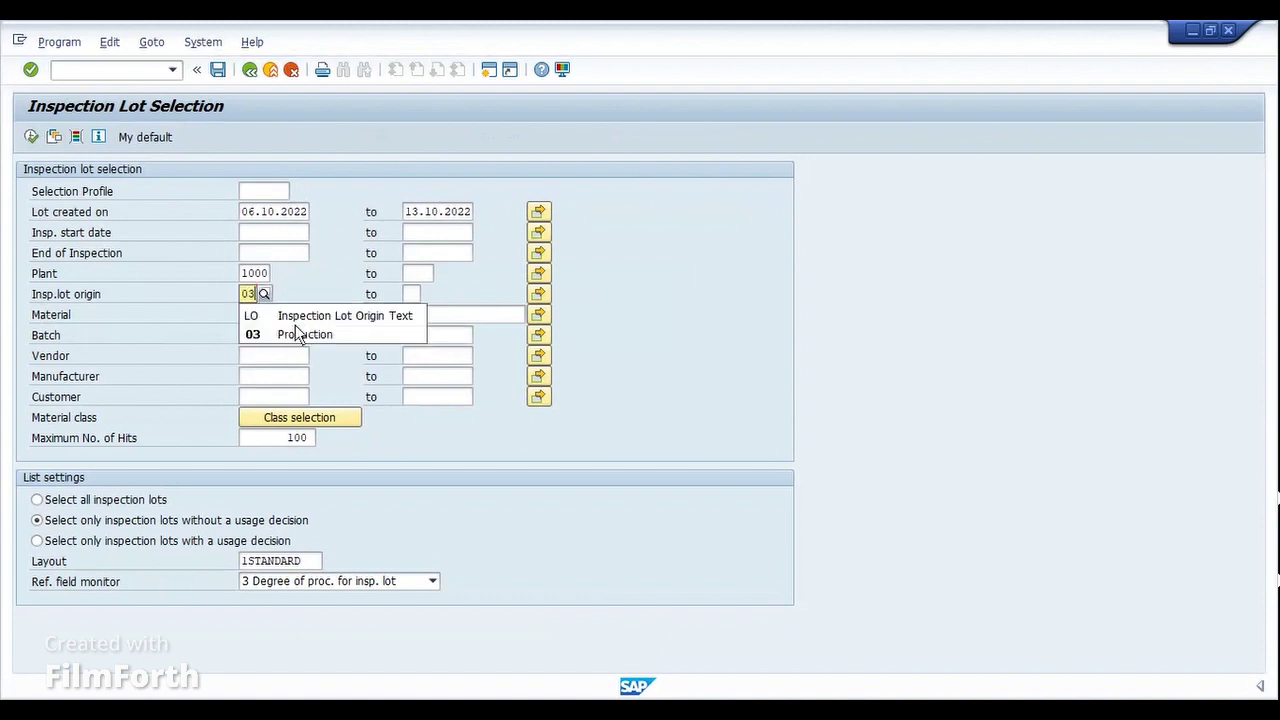
left_click(298, 334)
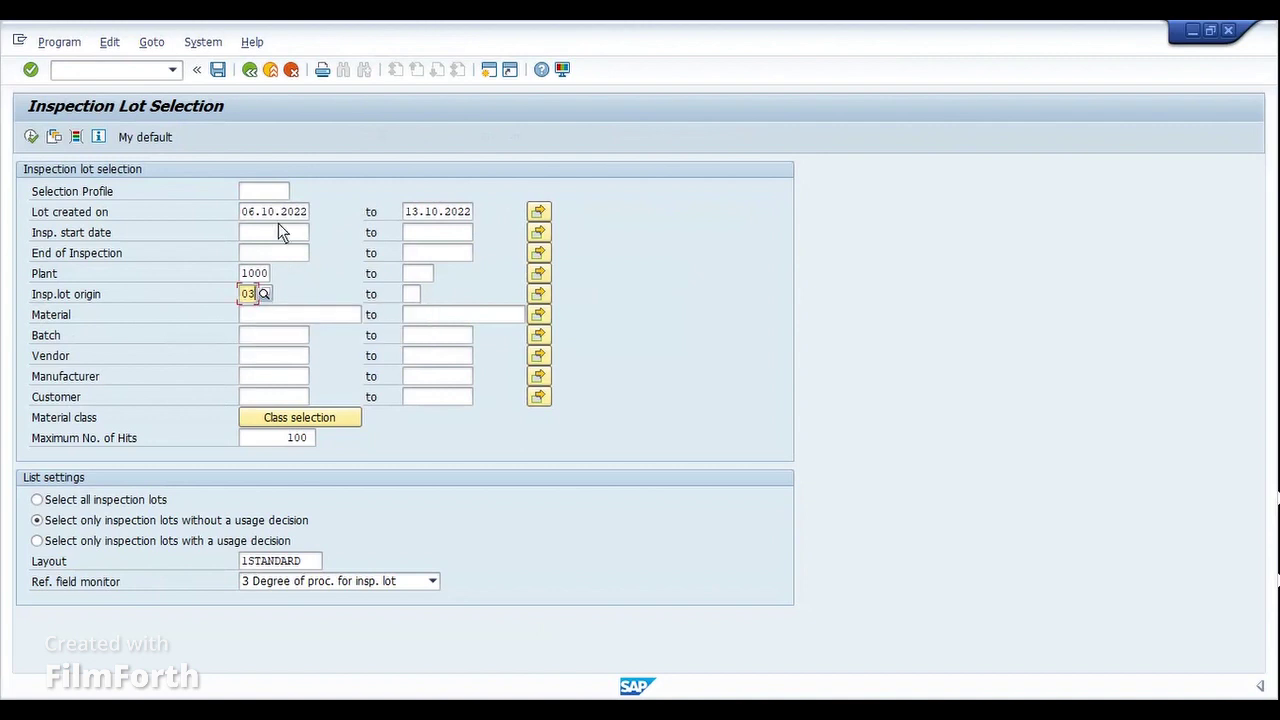
- List the inspection lots without a usage decision for material 1317, created from 06.10.2022 to 13.10.2022
left_click(265, 315)
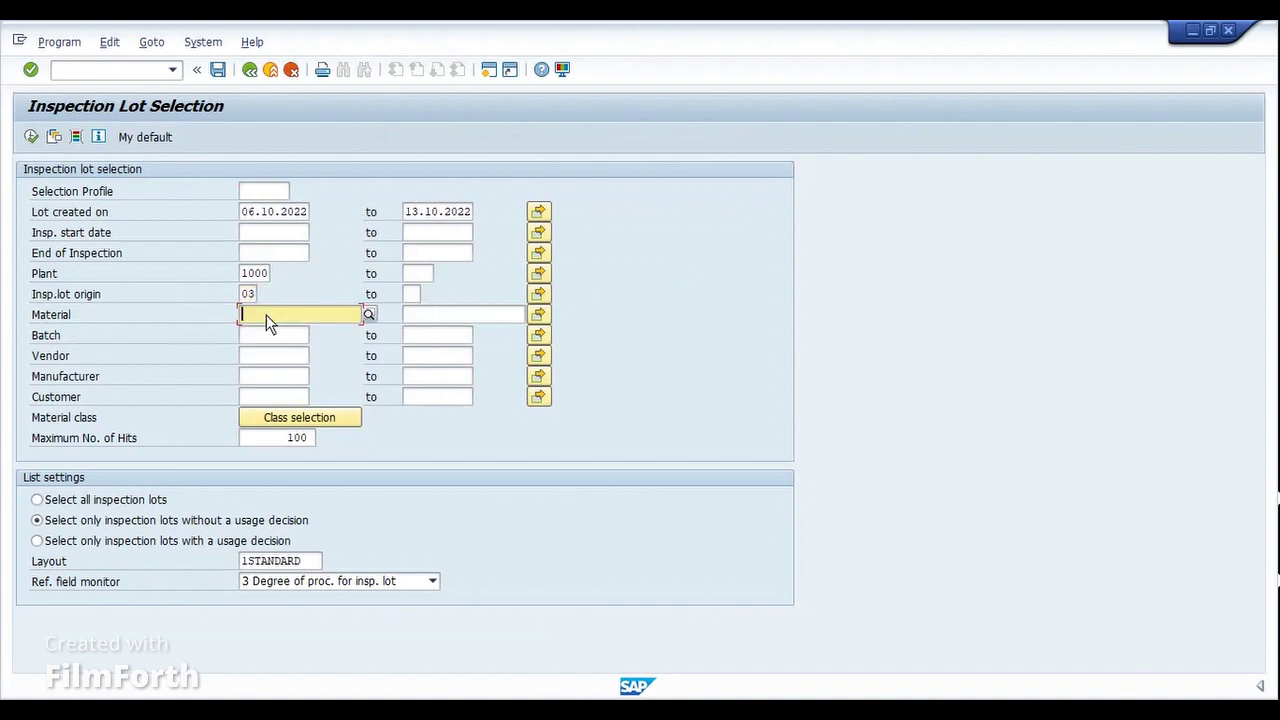
type("1317")
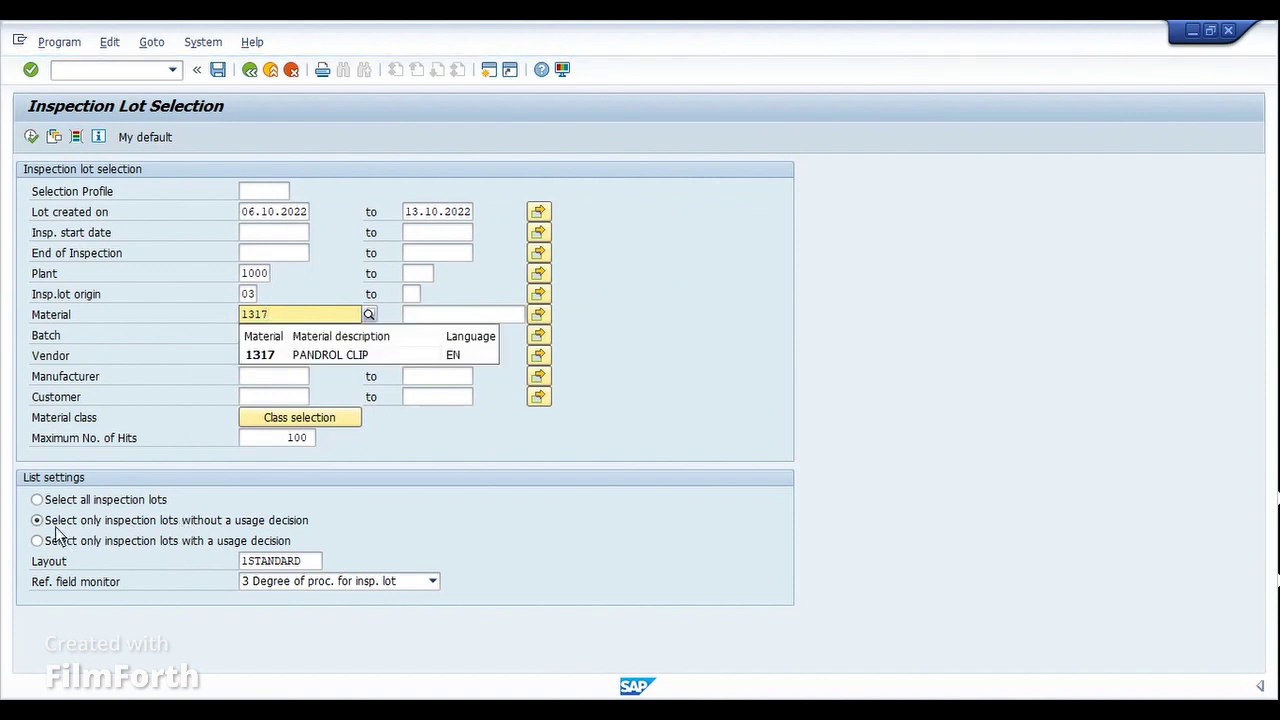
left_click(258, 355)
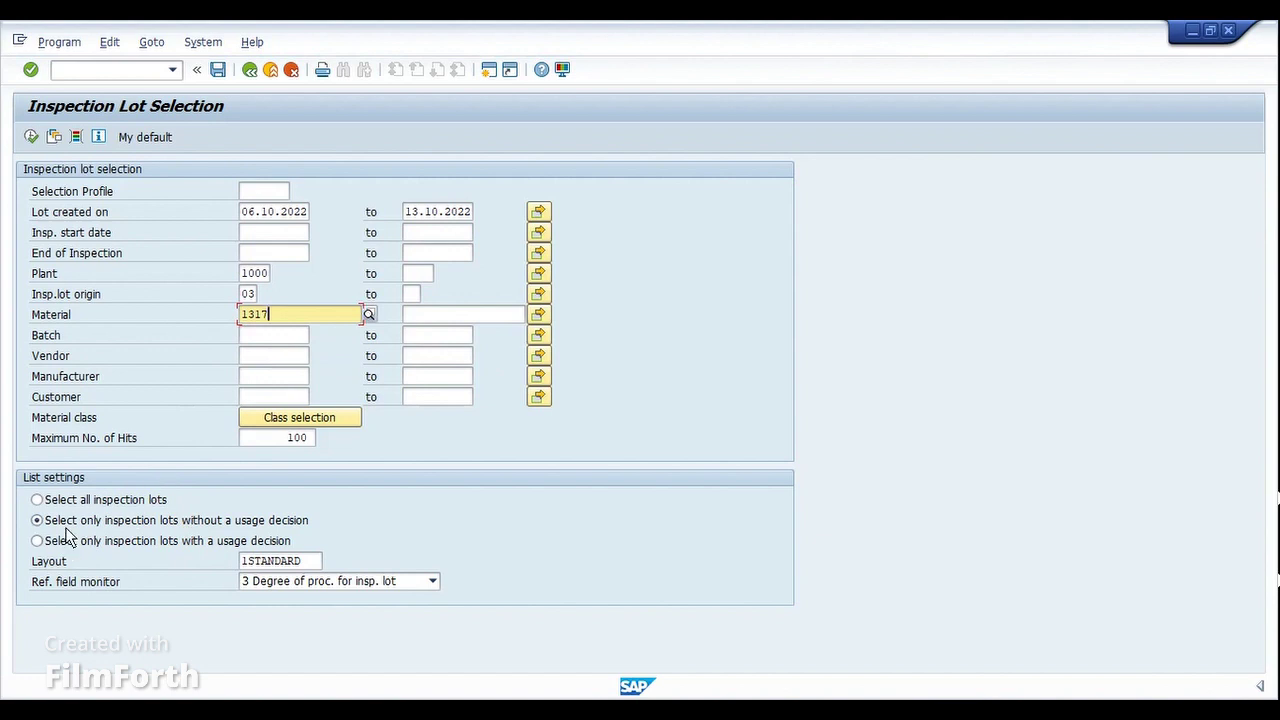
left_click(200, 523)
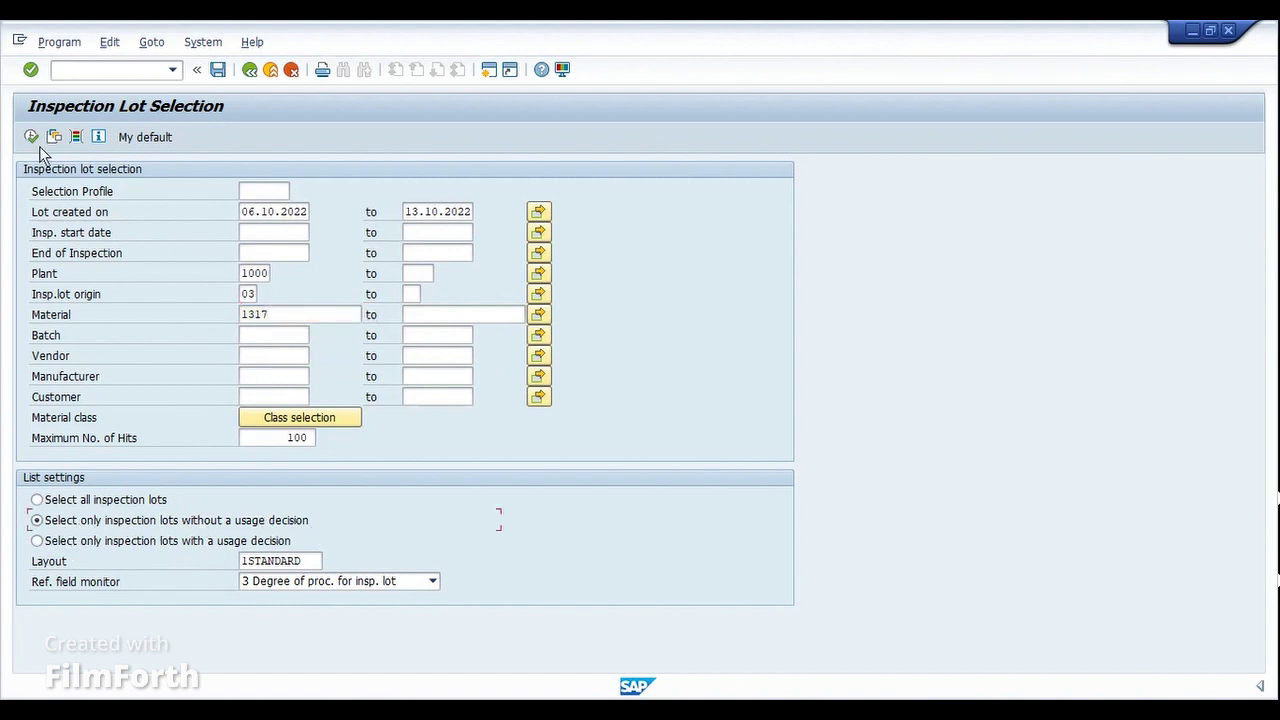
left_click(285, 213)
left_click(421, 212)
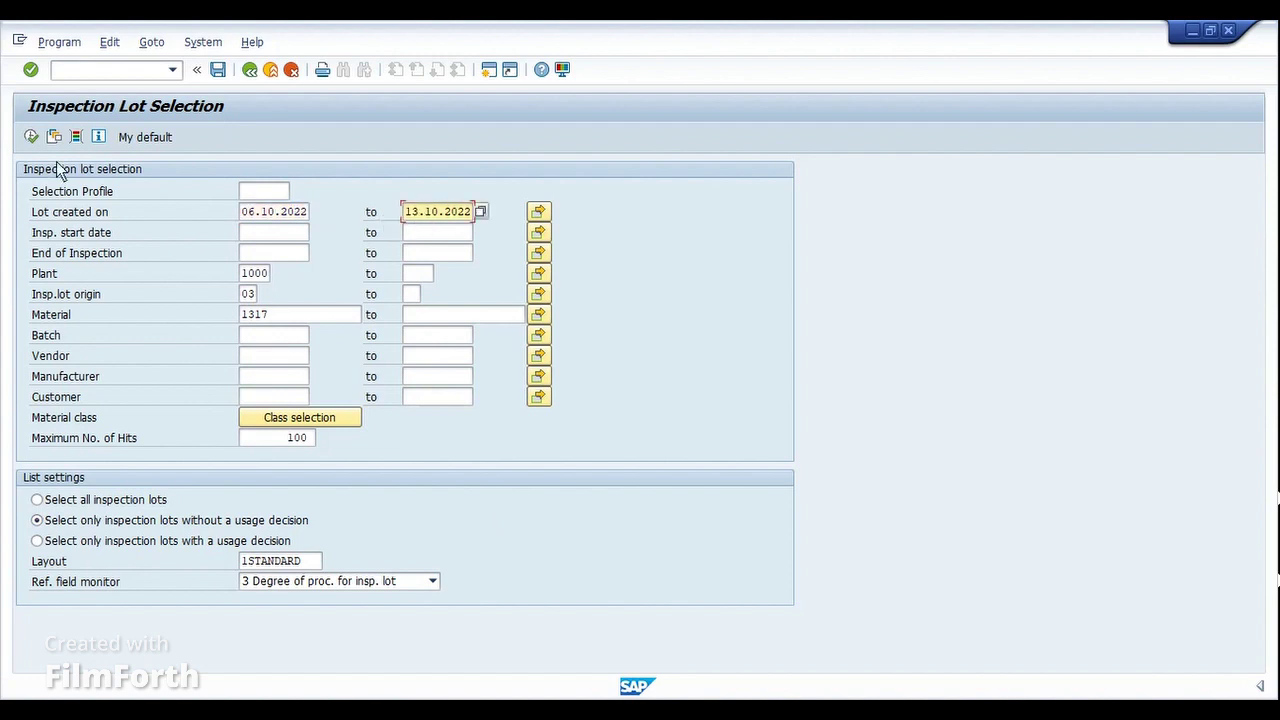
left_click(31, 138)
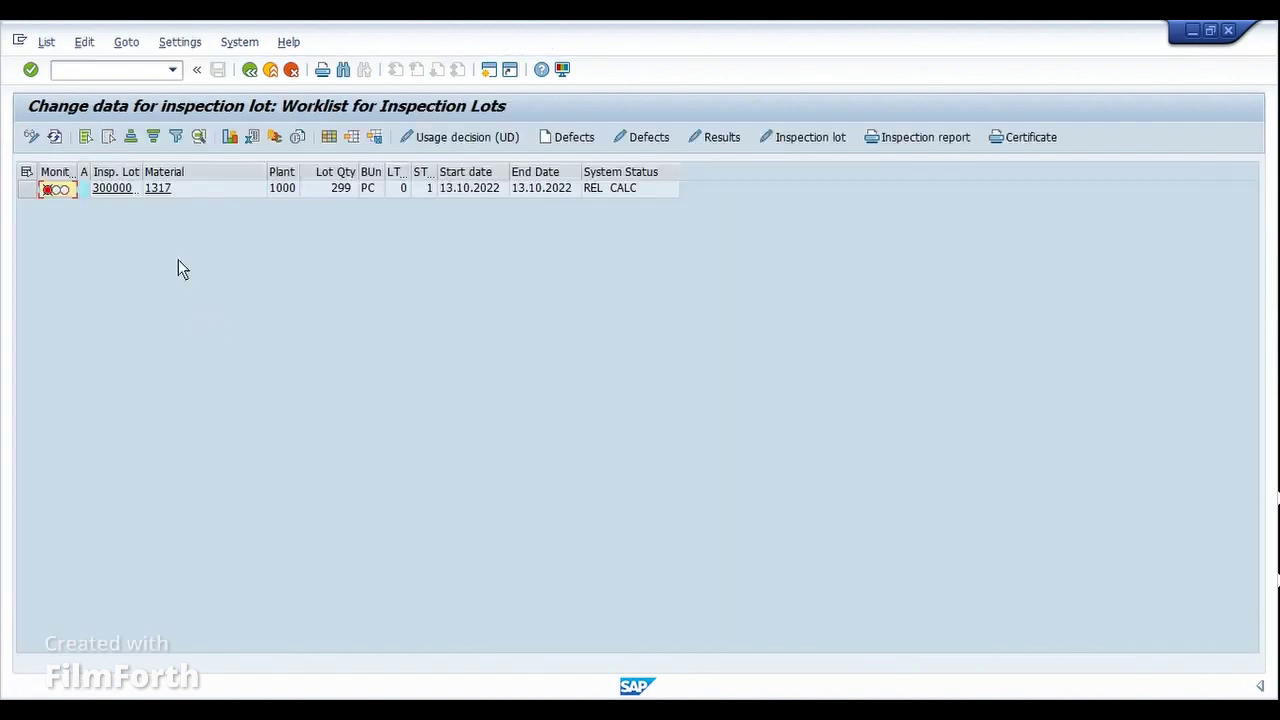
- Open results recording for the inspection lot of material 1317 and review the specification of Length of the Bulb
left_click_drag(142, 178, 222, 179)
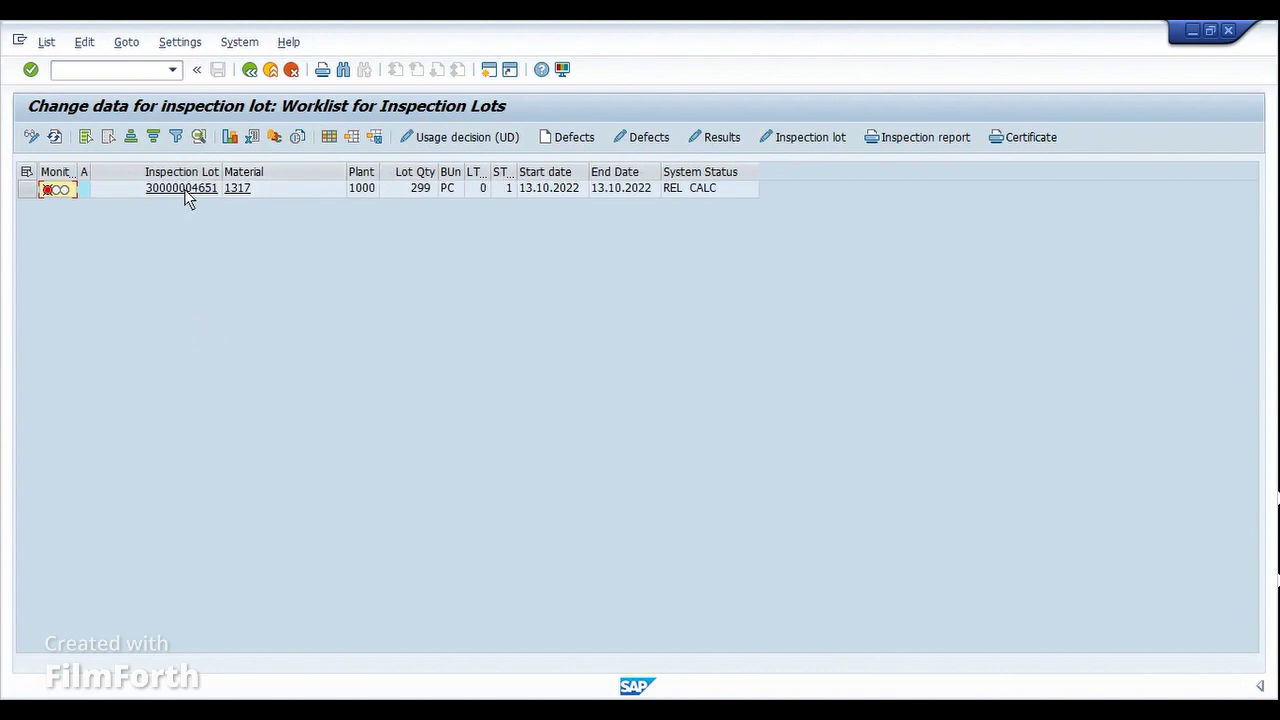
left_click(29, 192)
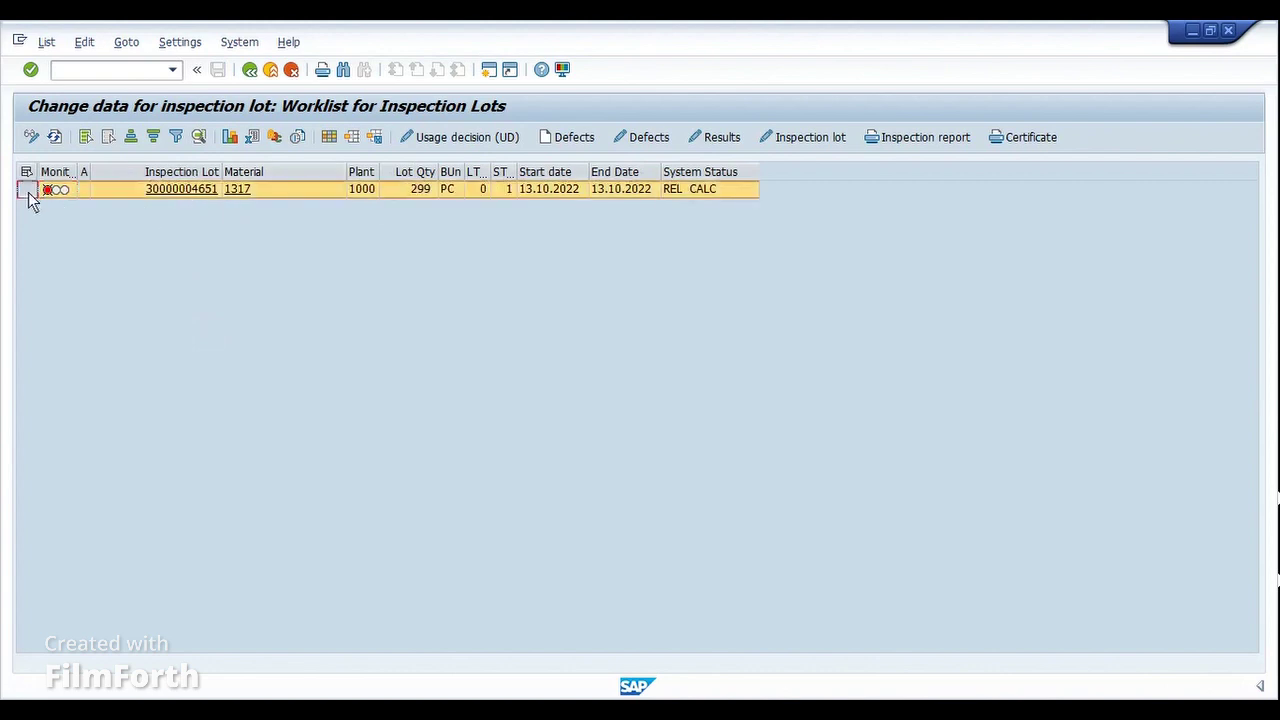
left_click(725, 139)
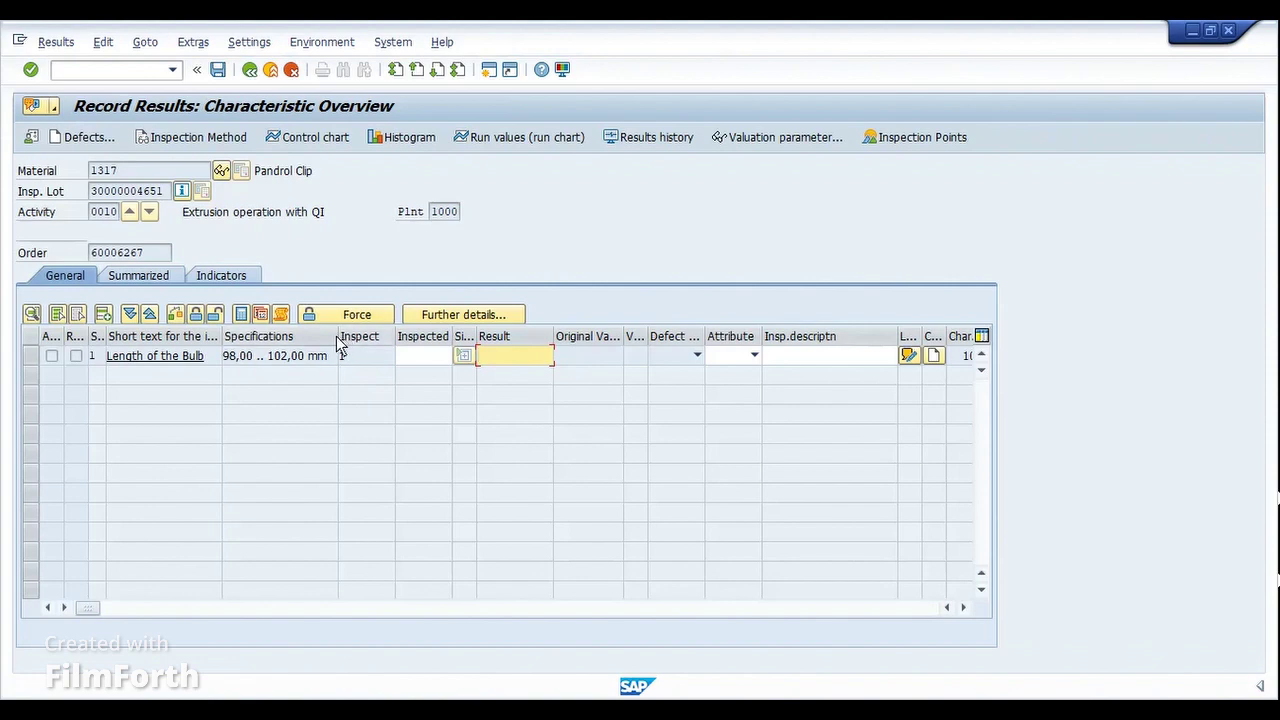
left_click_drag(338, 341, 371, 344)
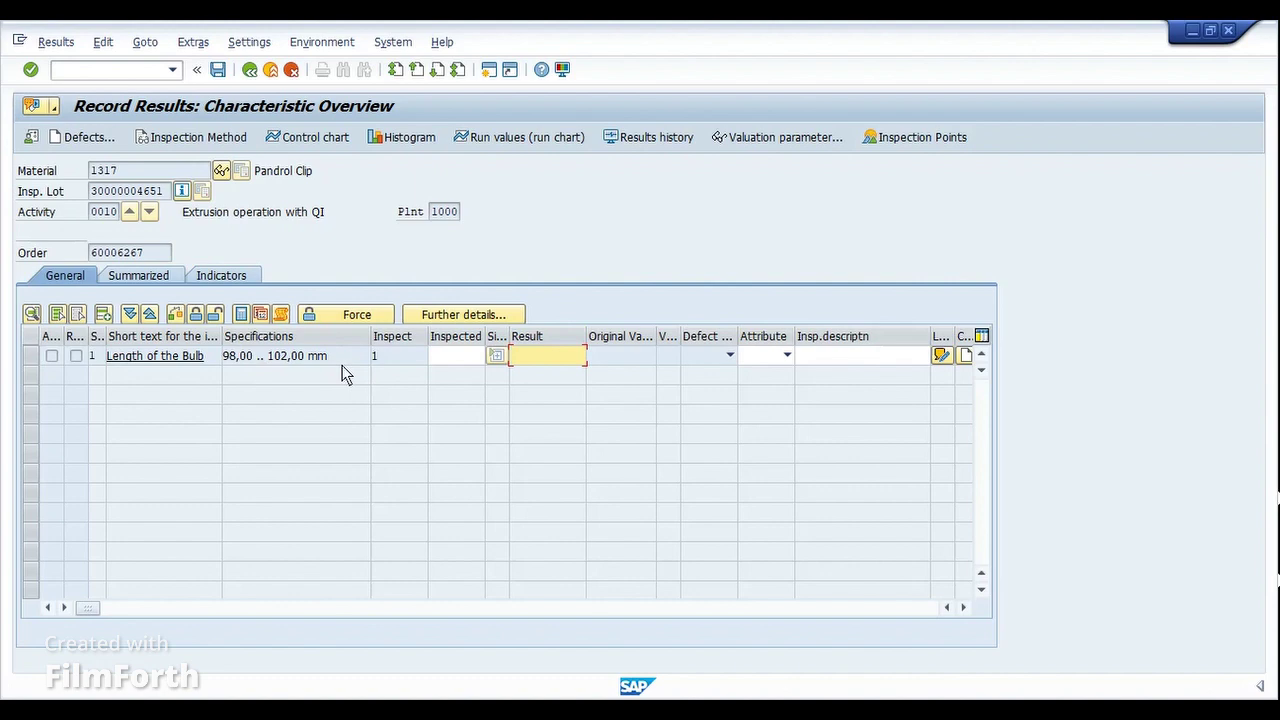
left_click(257, 355)
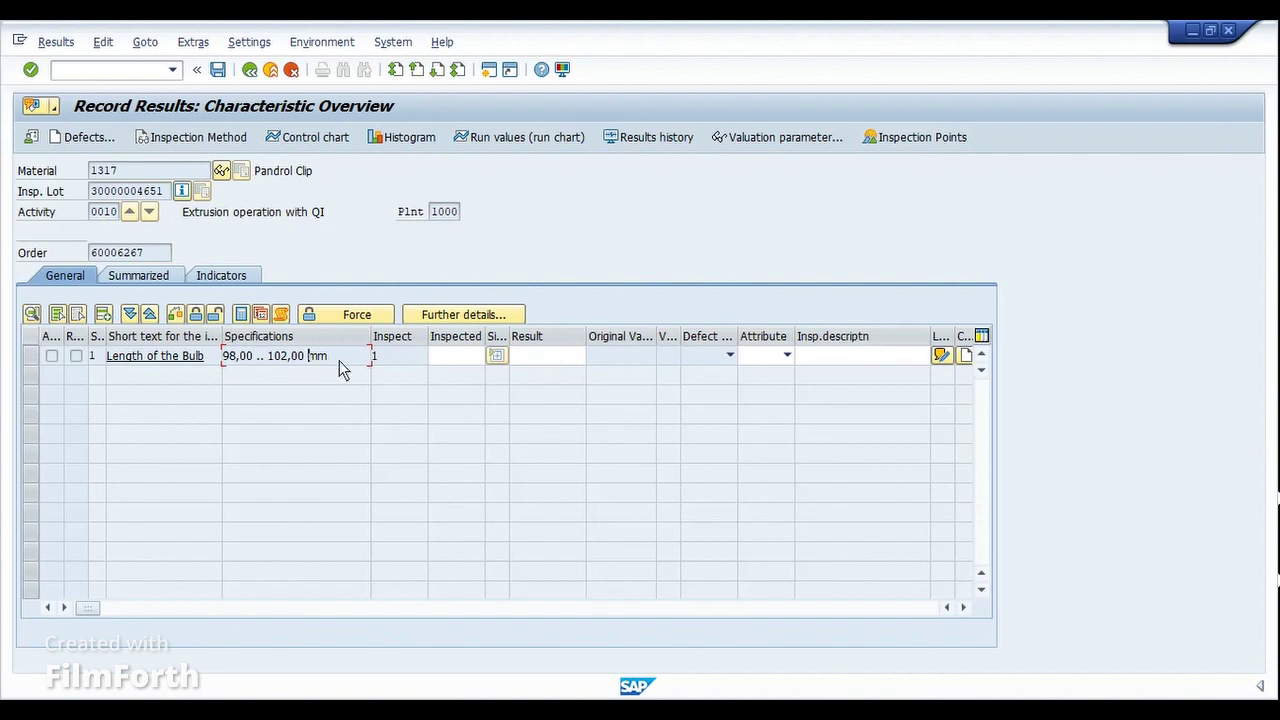
- Enter the result 99 for Length of the Bulb and check its valuation and acceptance
left_click(558, 368)
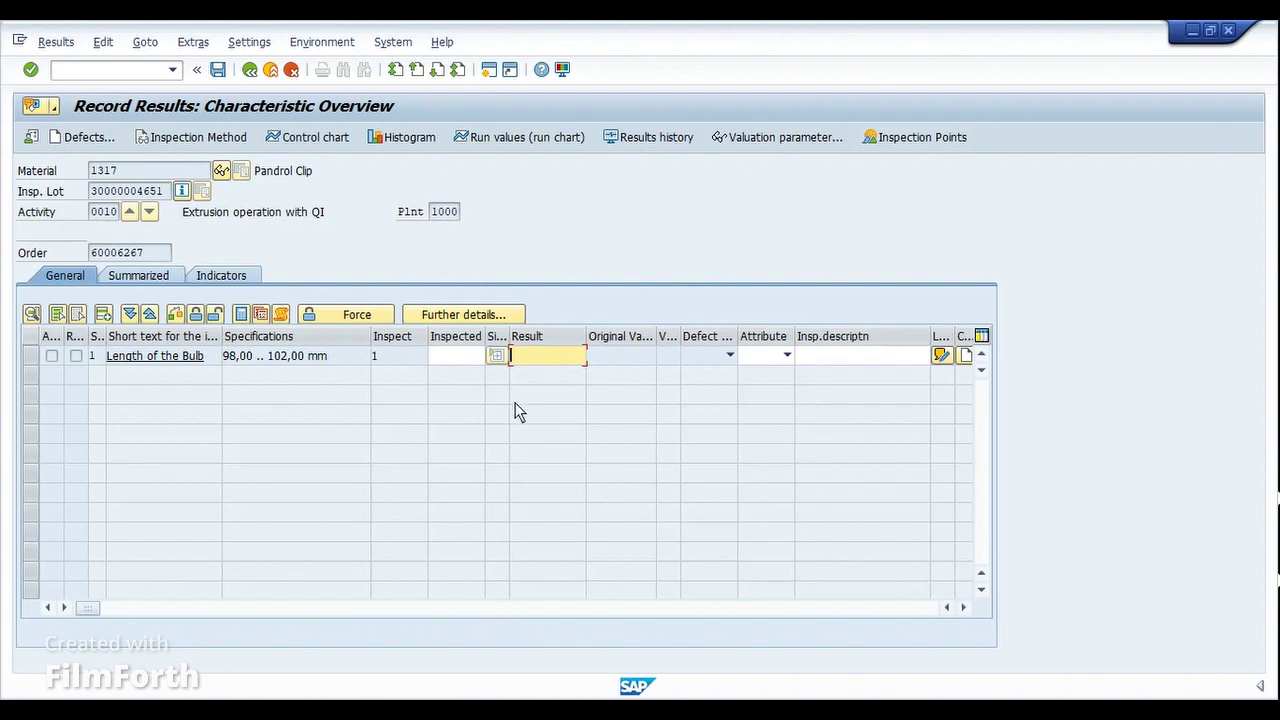
type("99")
key("Return")
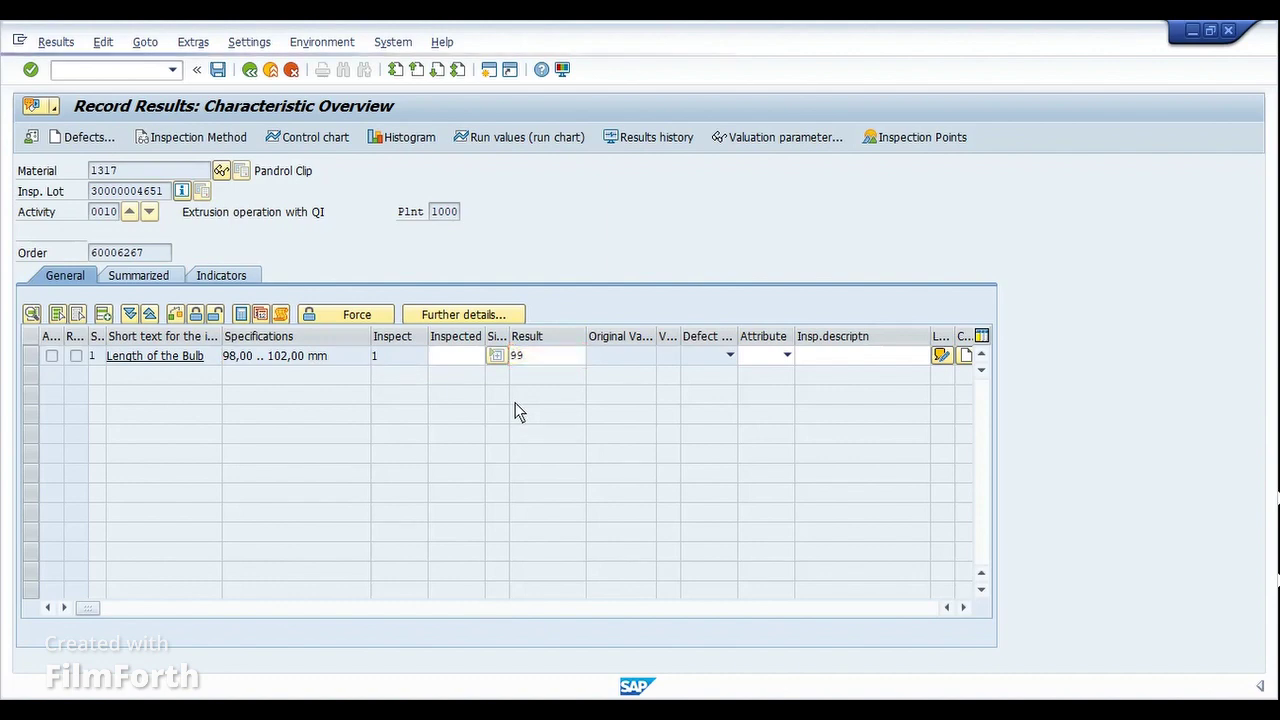
left_click_drag(680, 336, 726, 336)
left_click(694, 362)
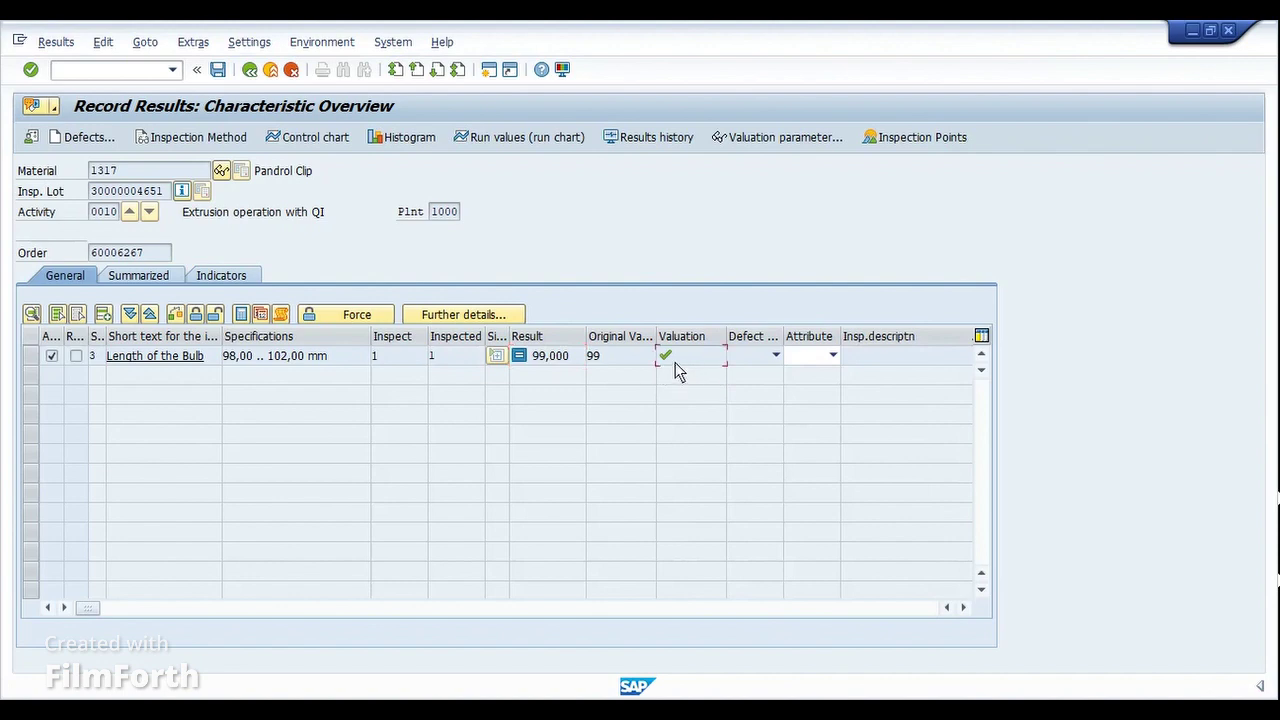
left_click_drag(64, 336, 86, 343)
- Set Length of the Bulb back to processing, enter the result 103, and compare it with the specification
left_click(31, 360)
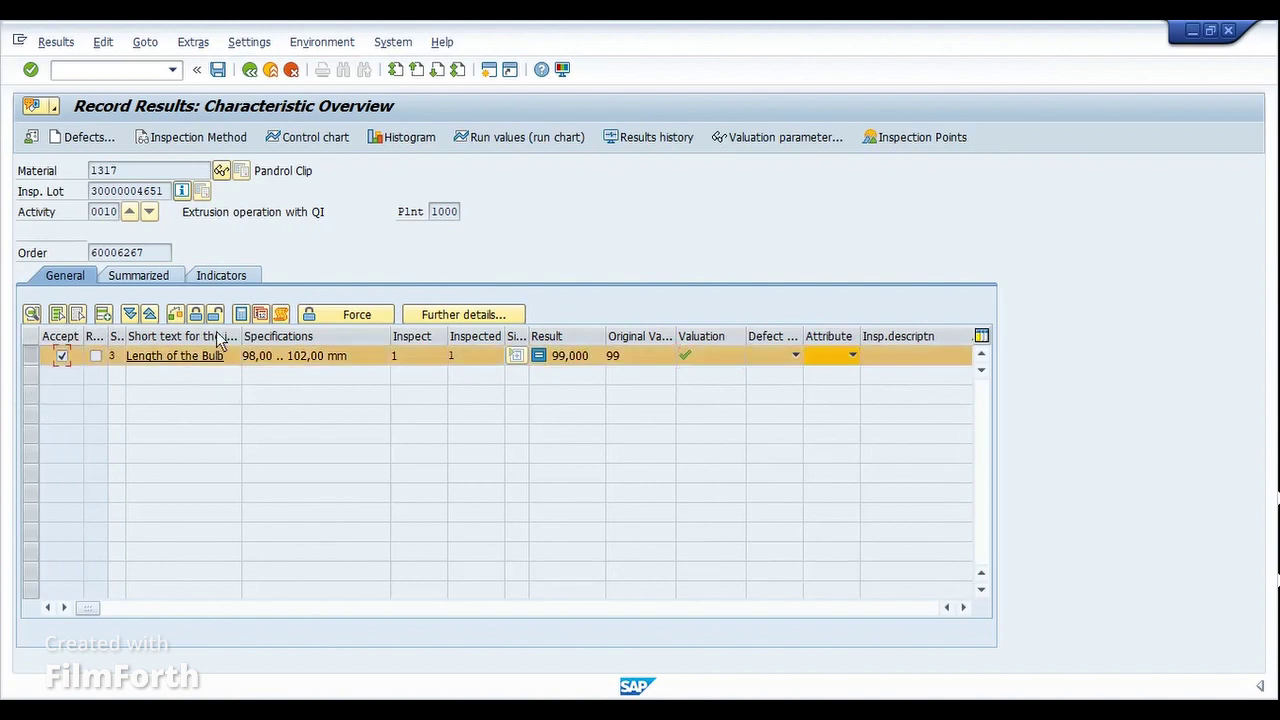
key("shift+F8")
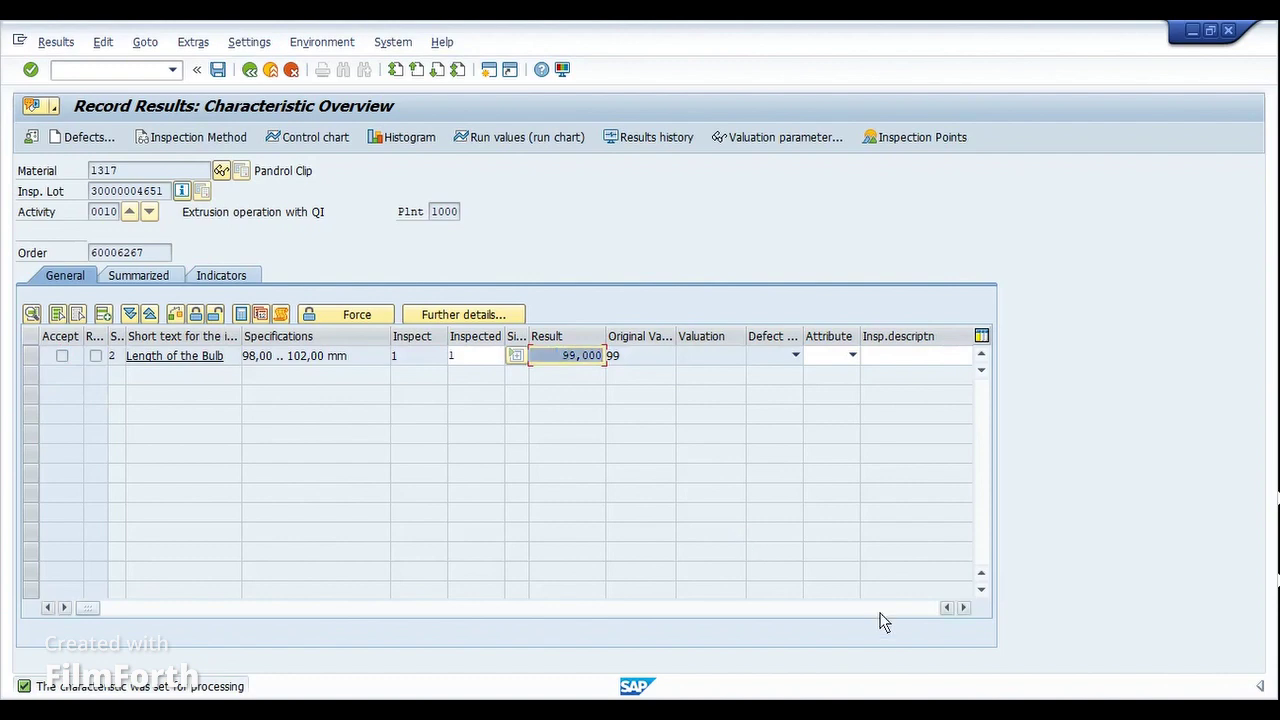
type("1")
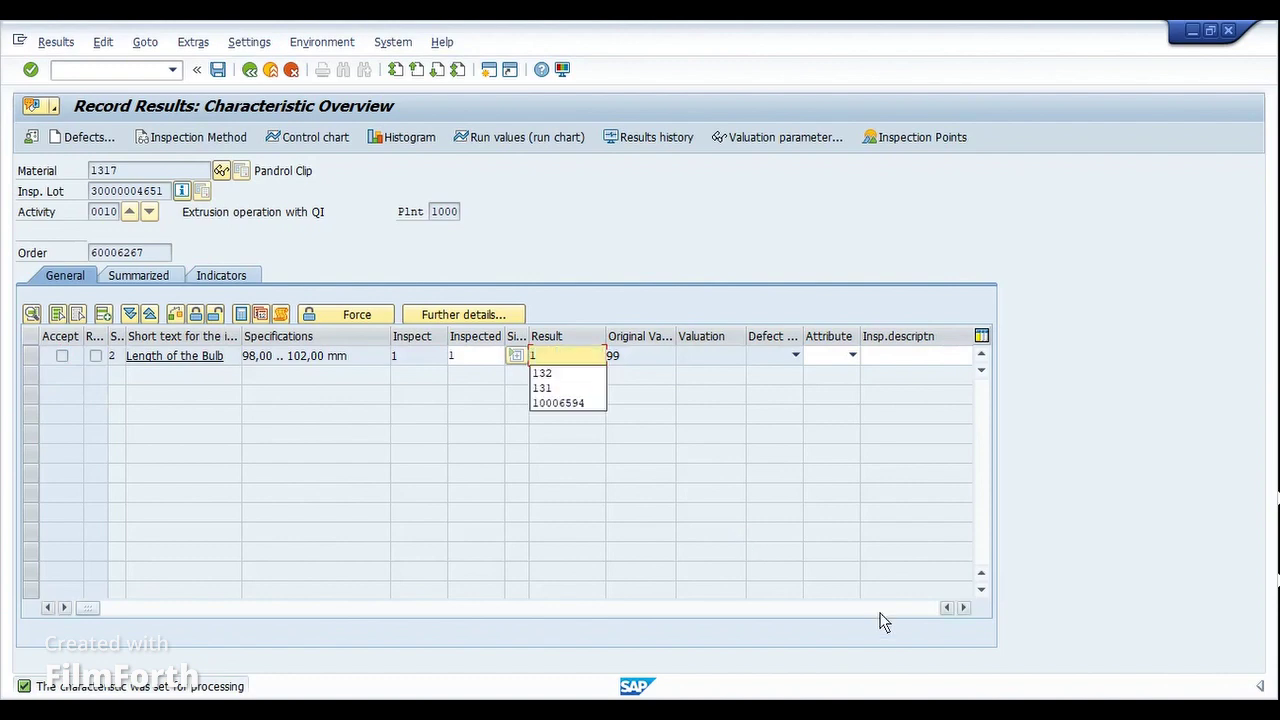
type("03")
key("Return")
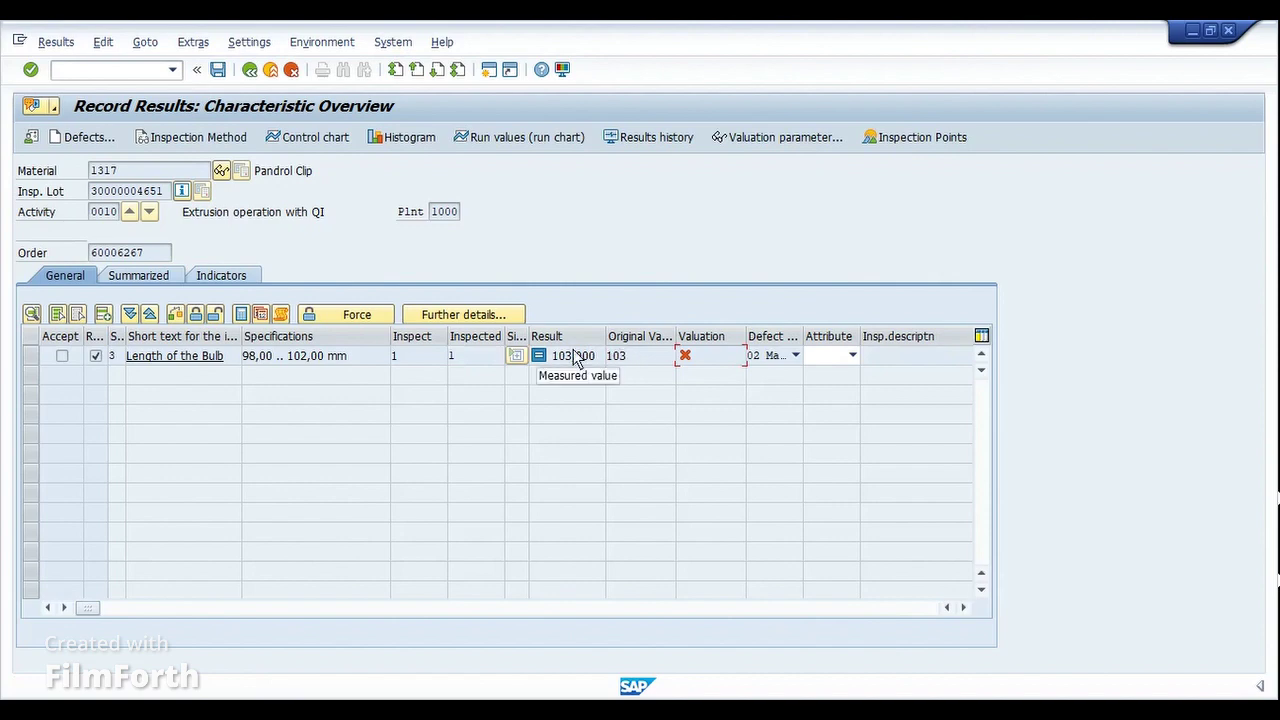
left_click_drag(351, 362, 245, 355)
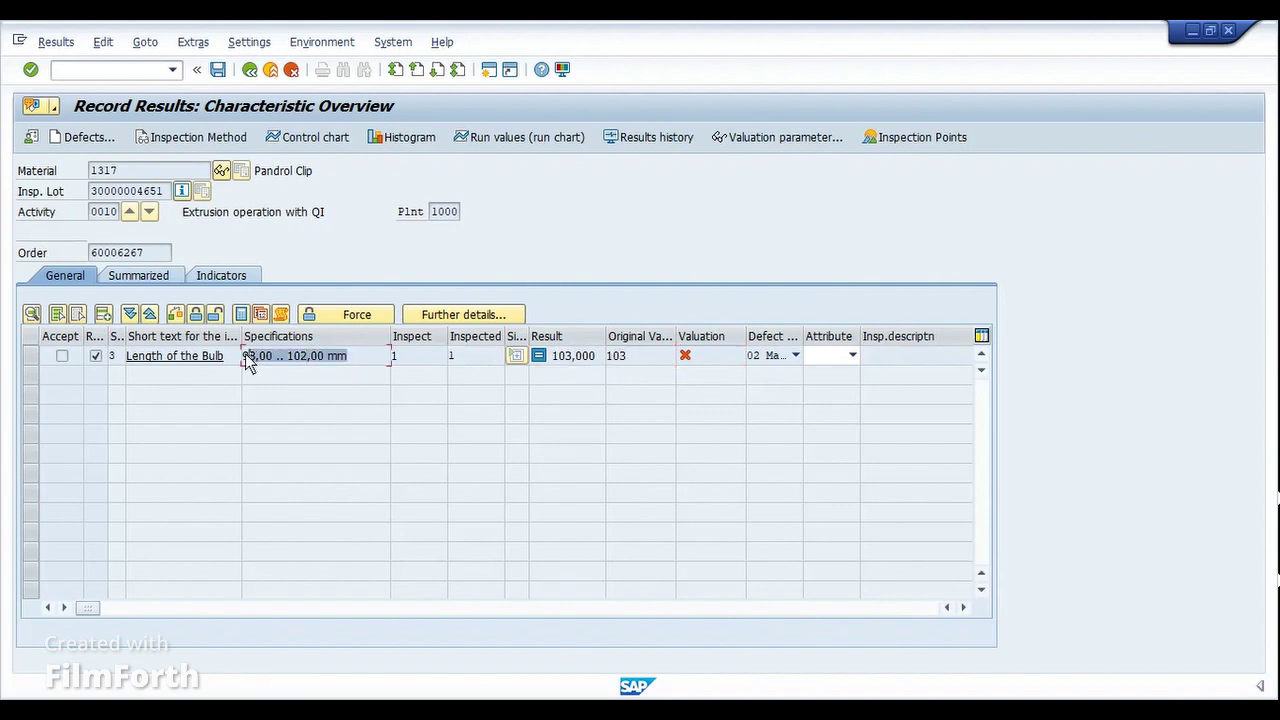
left_click(245, 355)
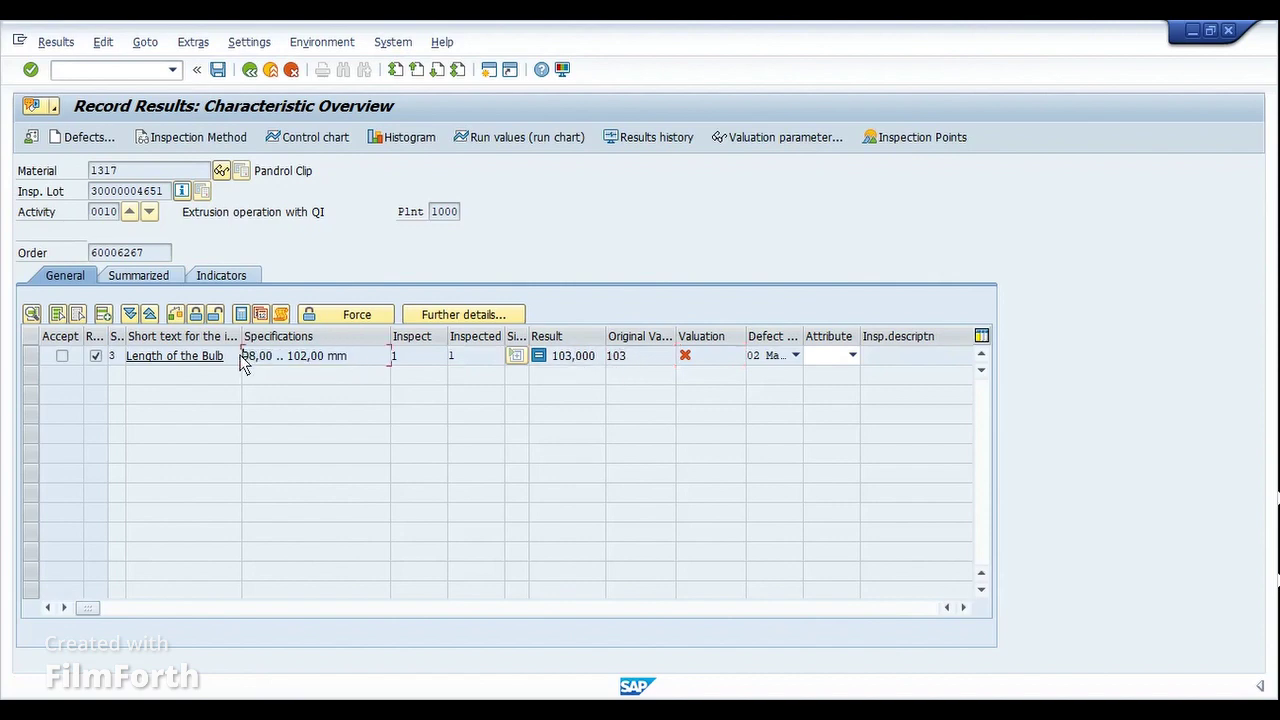
- Record and save the result 101 for Length of the Bulb, and refresh the inspection lot worklist
left_click(32, 356)
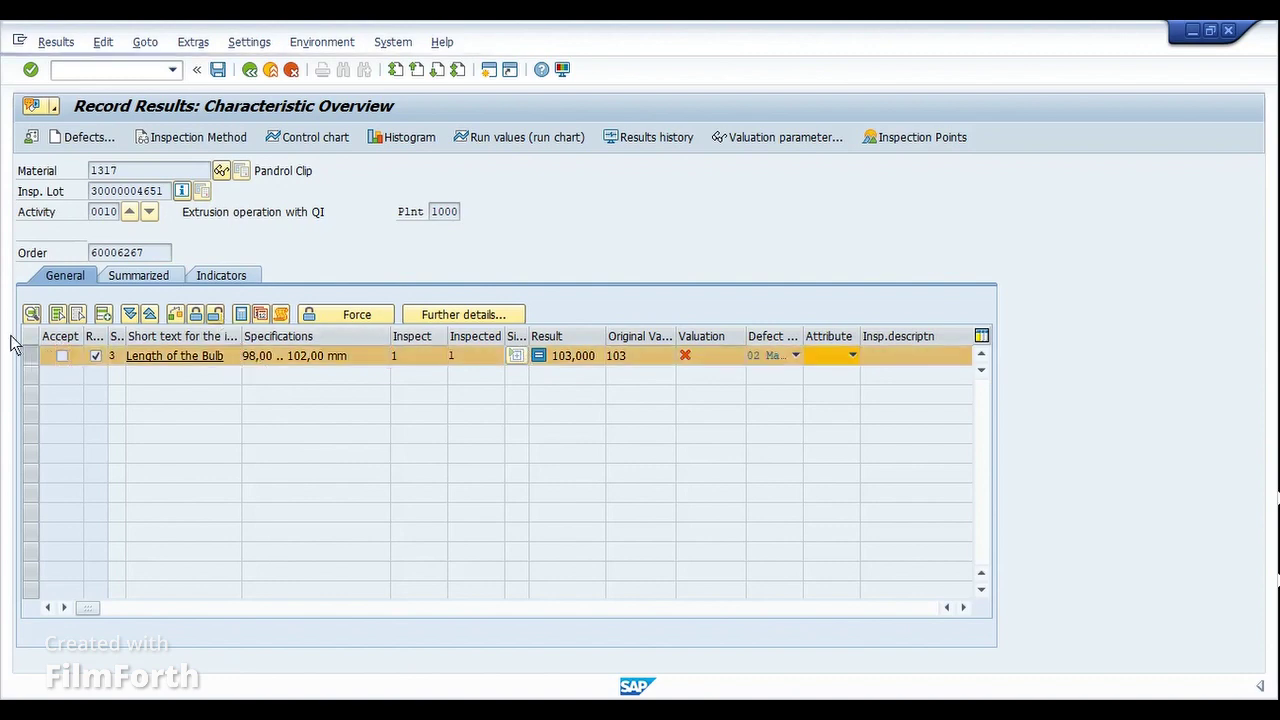
key("shift+F8")
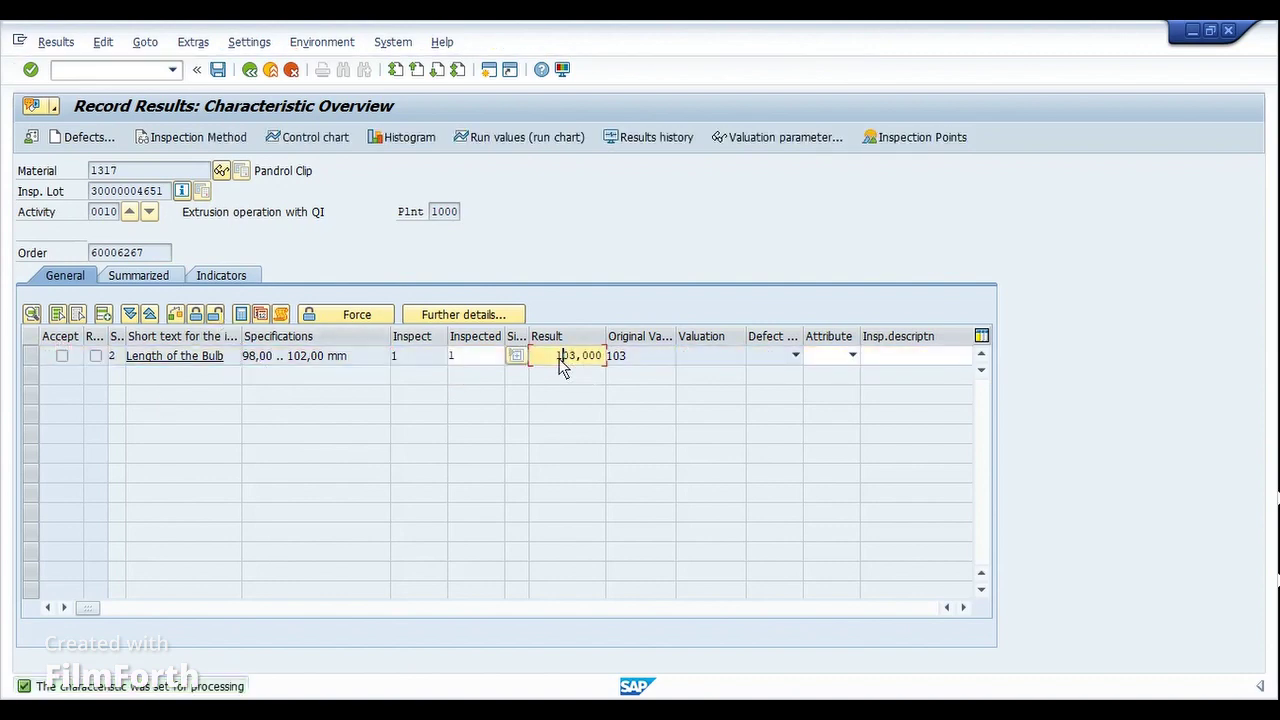
double_click(560, 362)
type("101")
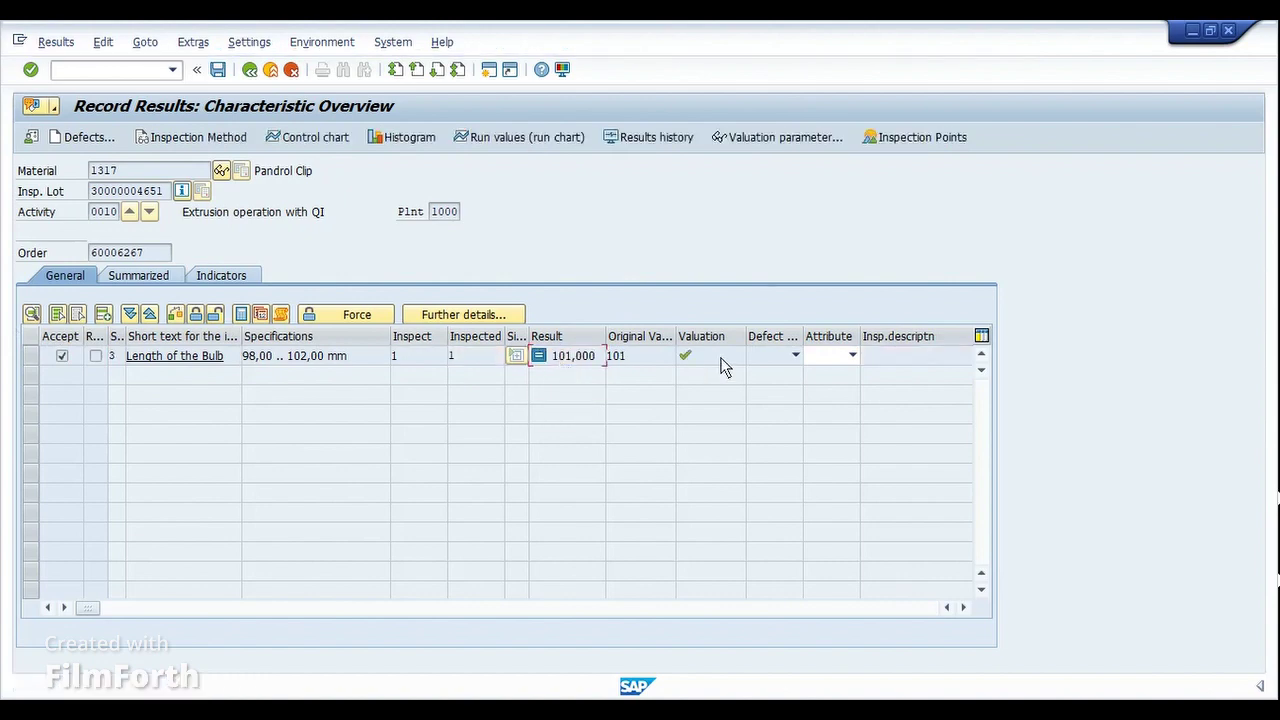
left_click(217, 70)
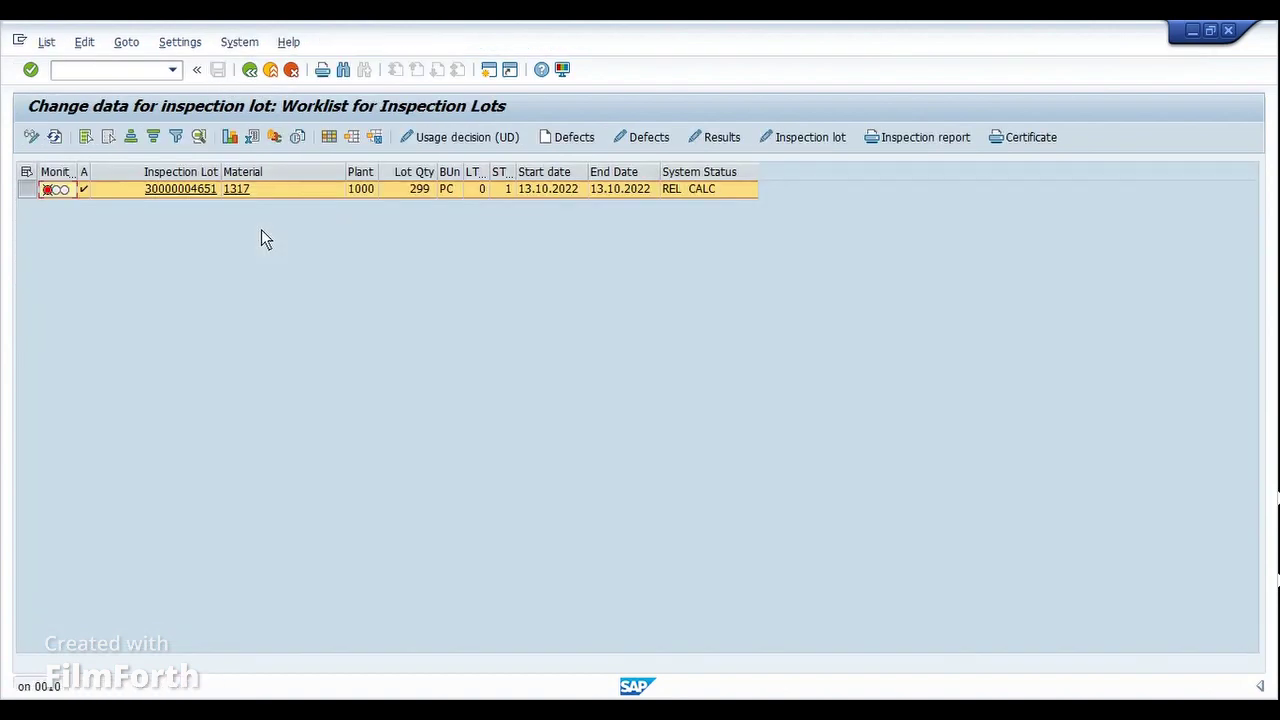
left_click(54, 137)
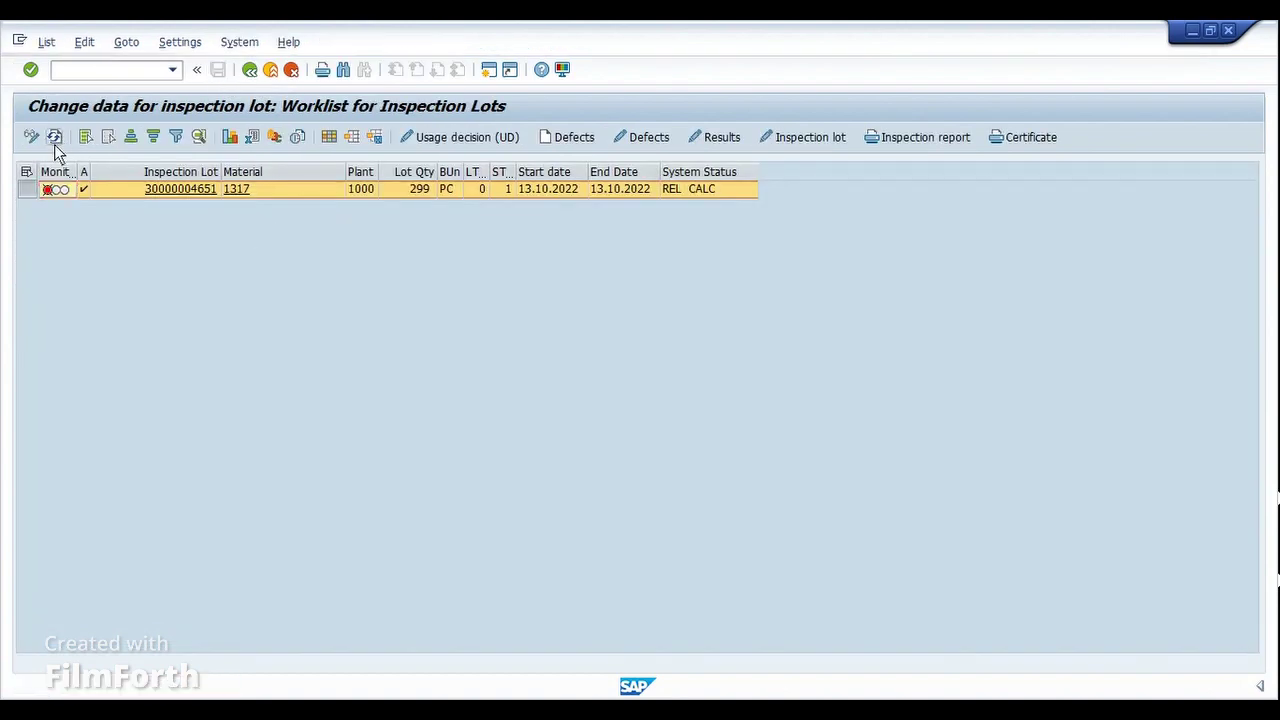
- Open the usage decision for the inspection lot of material 1317 and acknowledge the information message about its assigned order
left_click(27, 192)
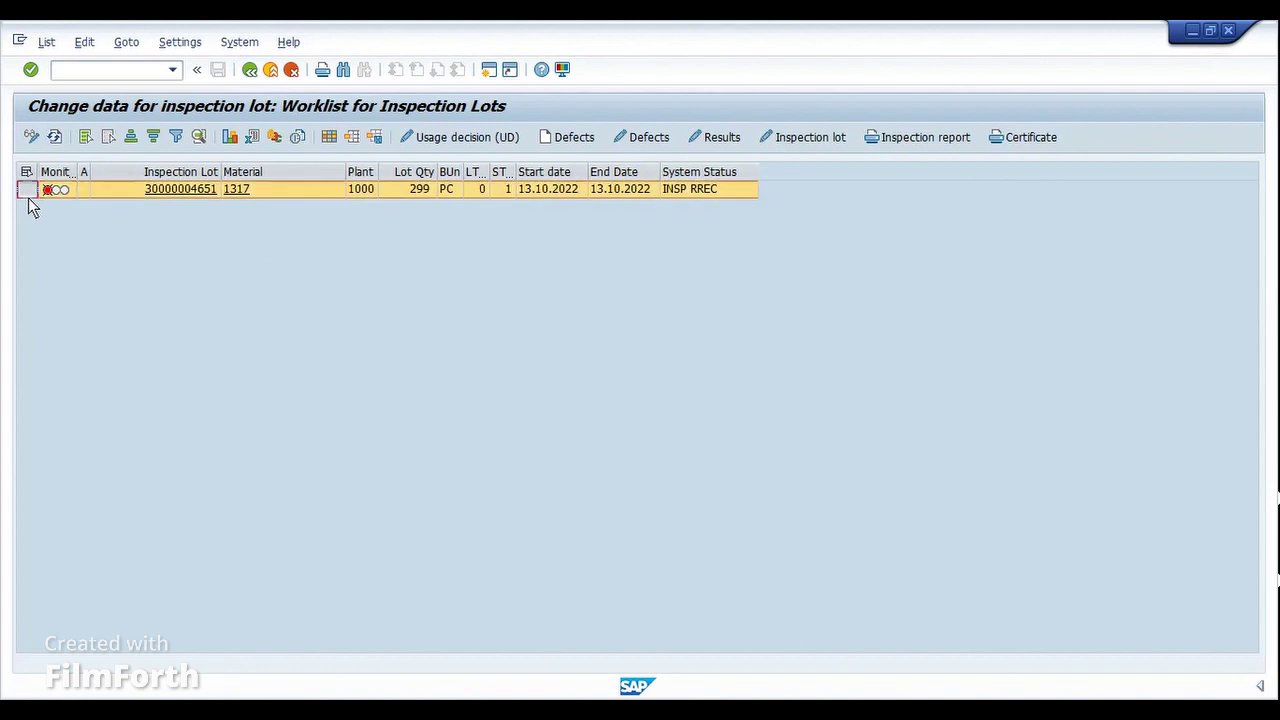
left_click(480, 144)
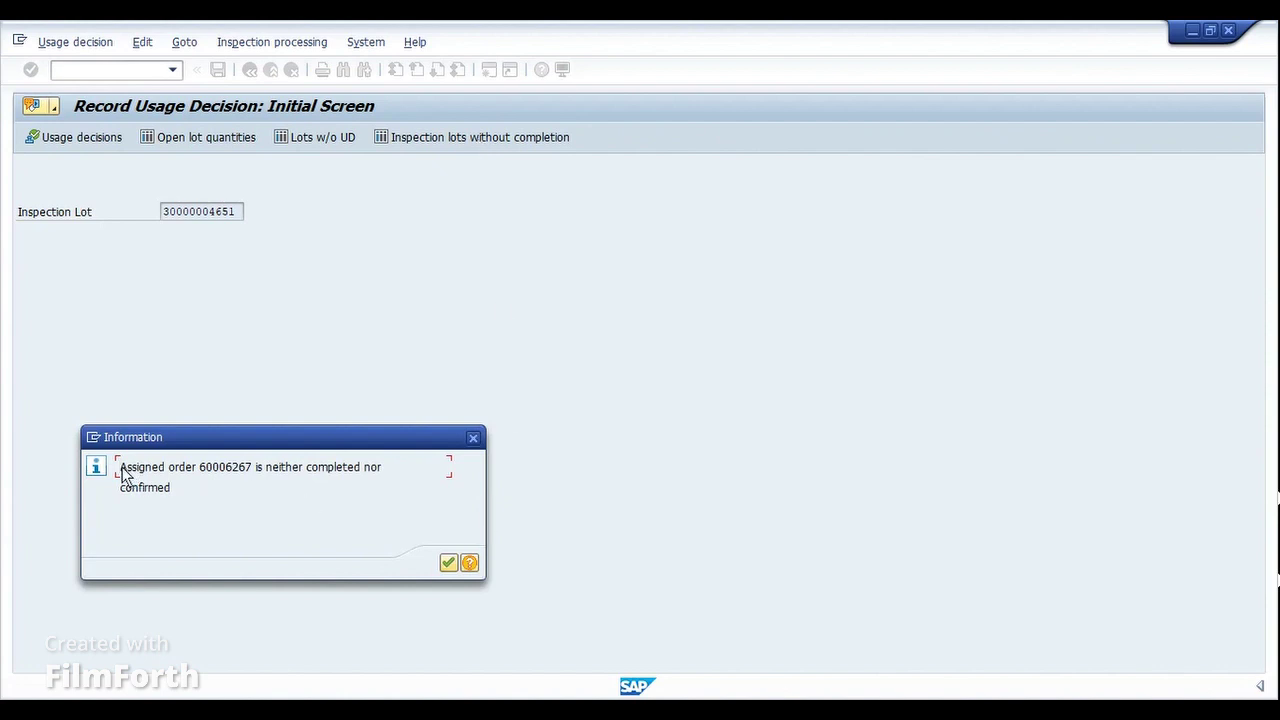
left_click_drag(122, 467, 221, 468)
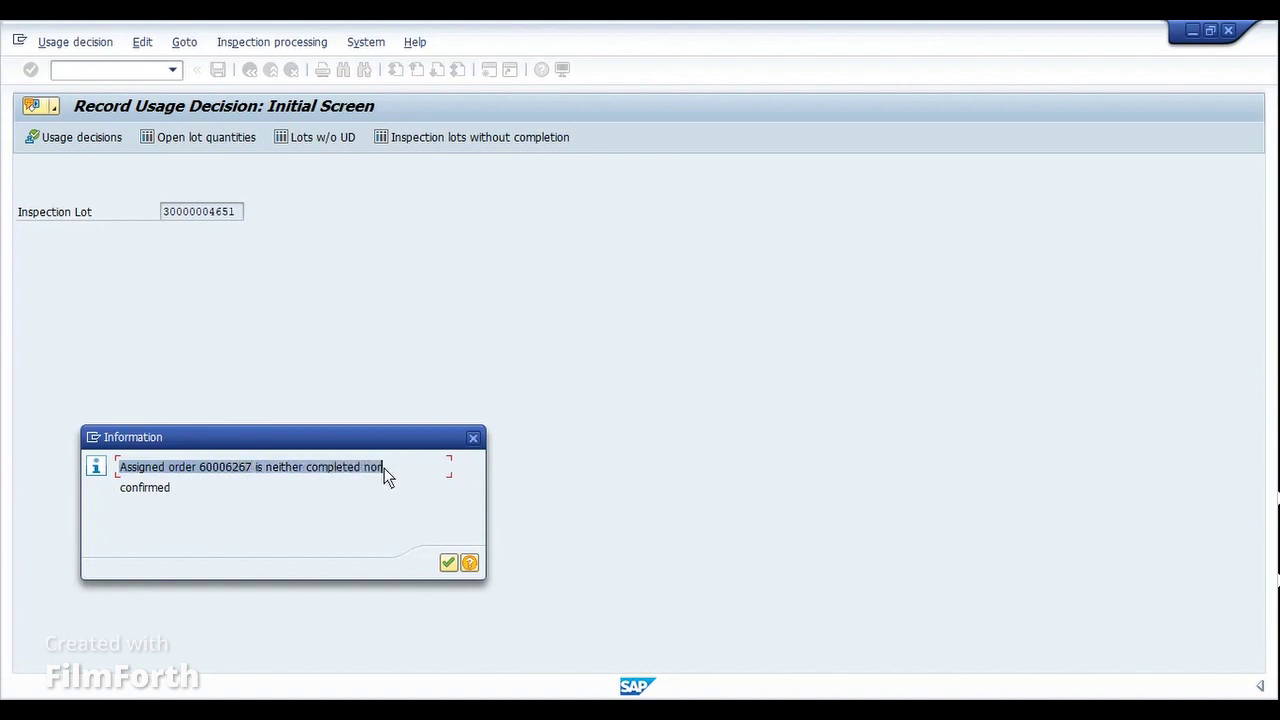
left_click_drag(384, 468, 389, 489)
left_click(346, 511)
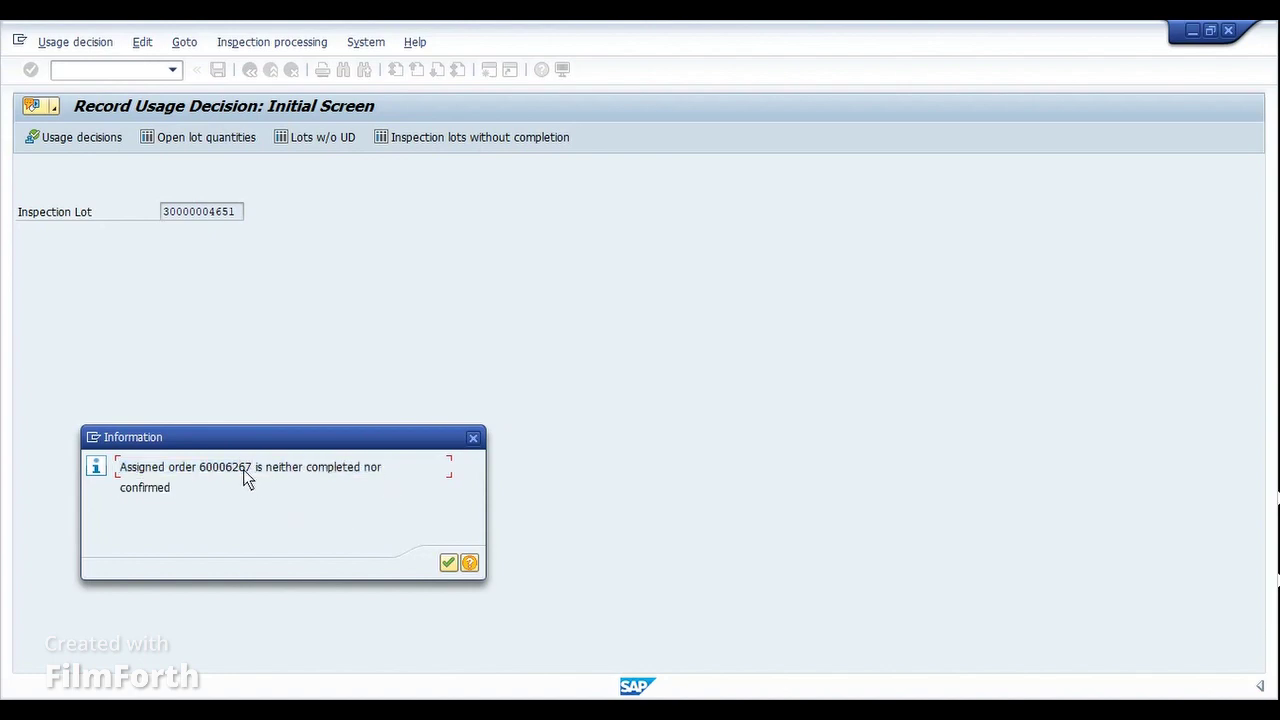
mouse_move(229, 469)
left_mouse_down()
mouse_move(251, 469)
mouse_move(213, 470)
left_mouse_up()
left_click(447, 560)
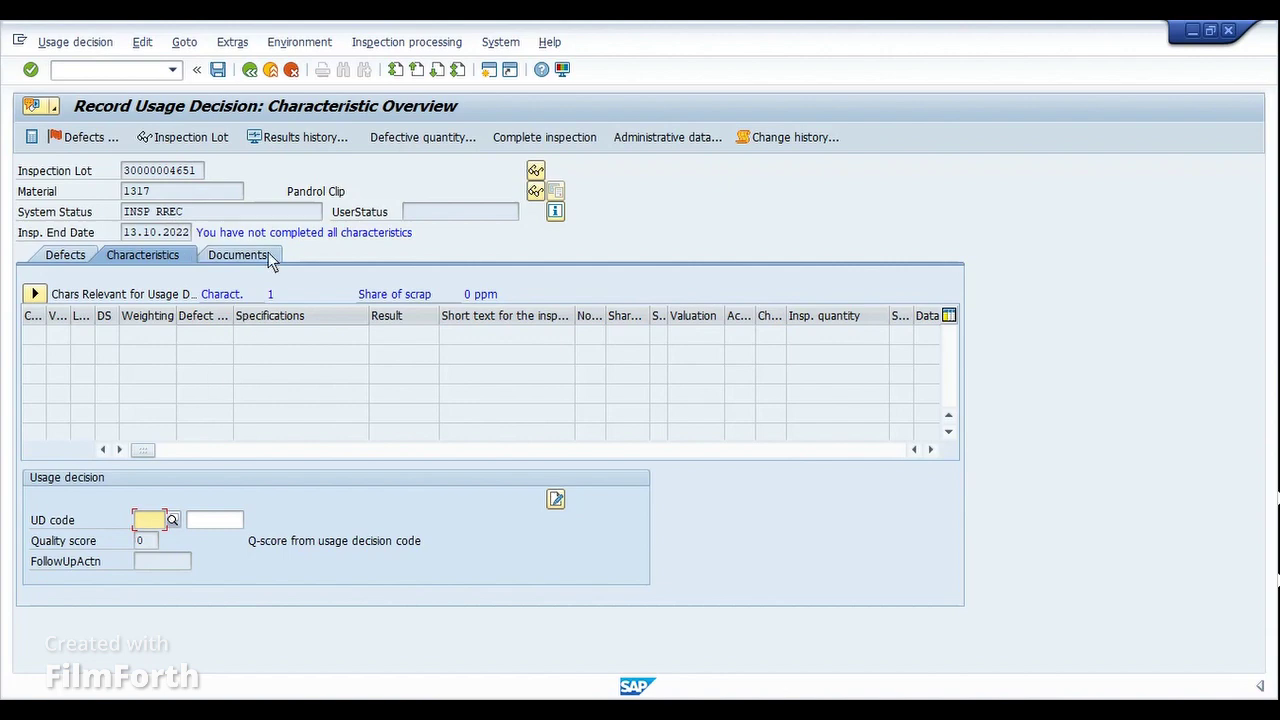
- Show all characteristics in the usage decision and compare the Length of the Bulb result with its specification
left_click(233, 211)
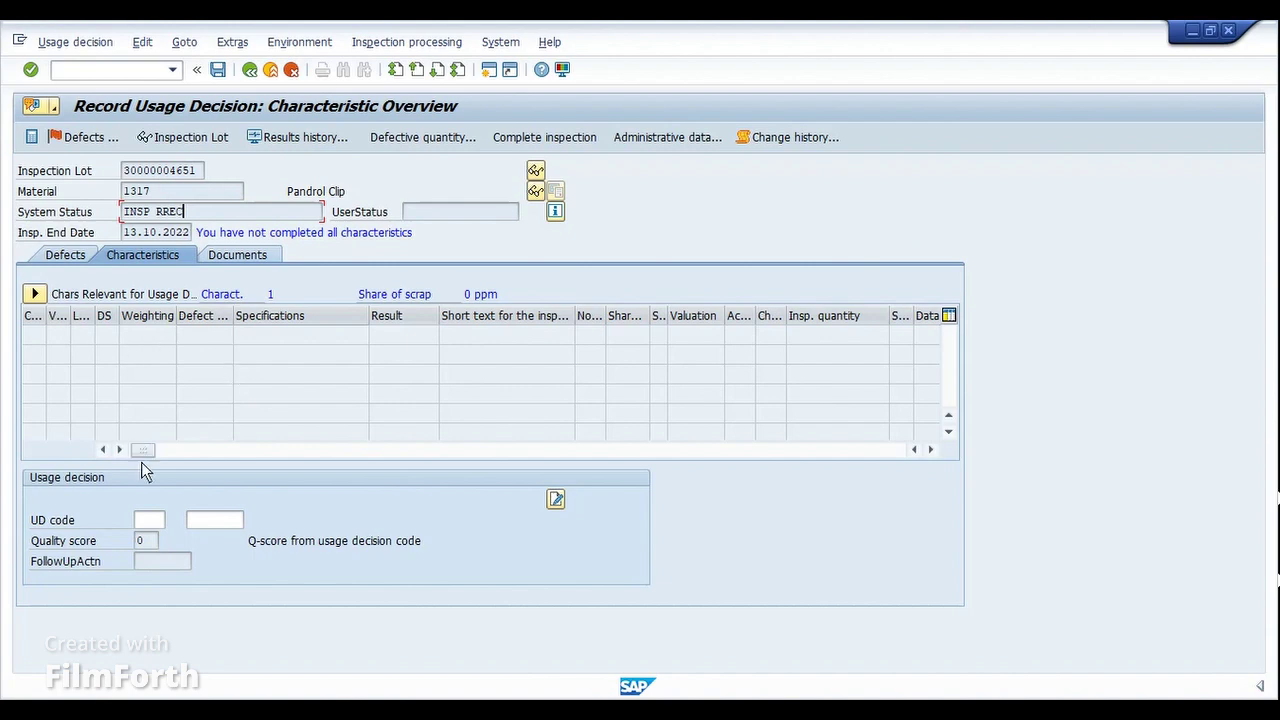
left_click(156, 522)
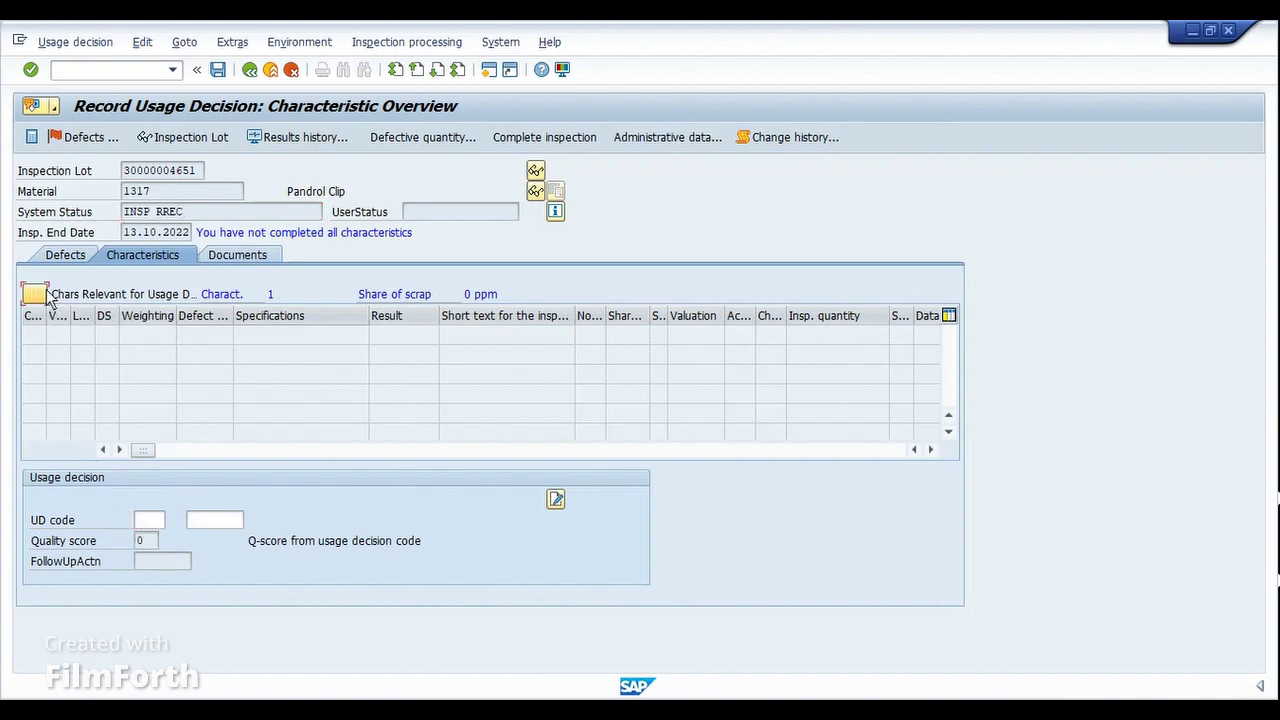
left_click(34, 293)
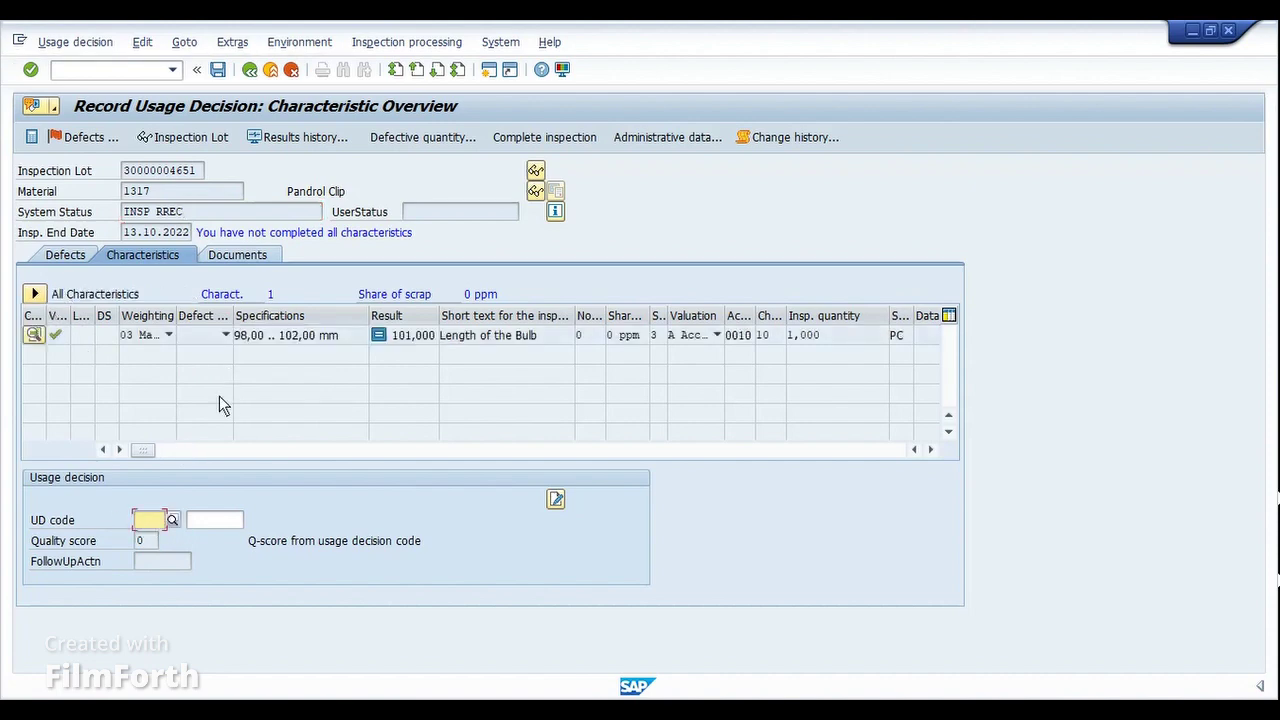
left_click(325, 340)
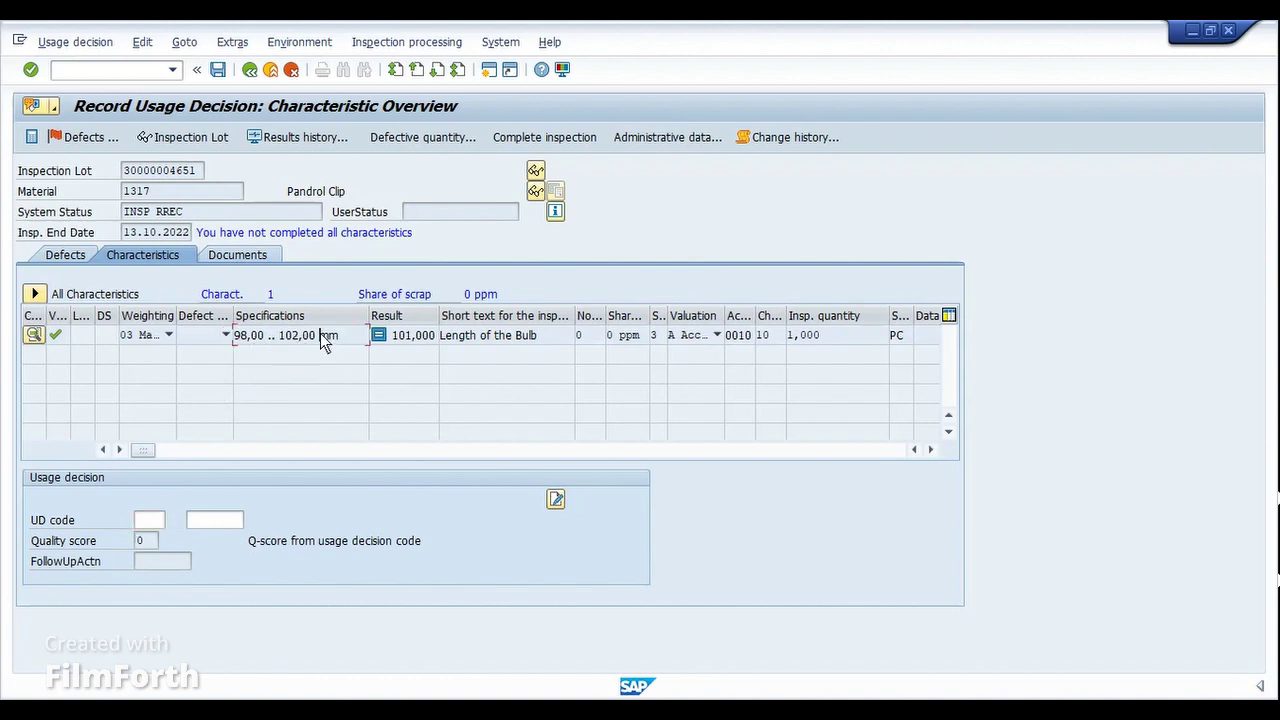
left_click(425, 338)
- Force inspection completion and assign usage decision code A (Accept) from code group 01 to the lot
left_click(163, 520)
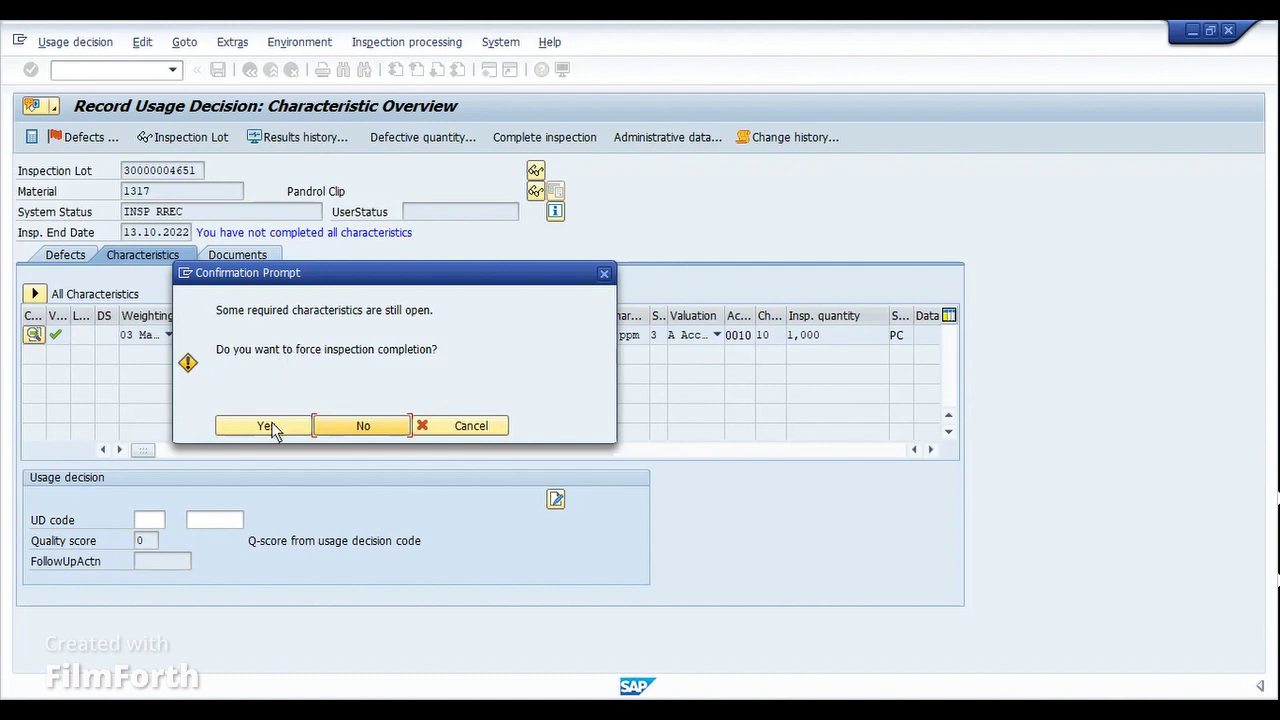
left_click(266, 426)
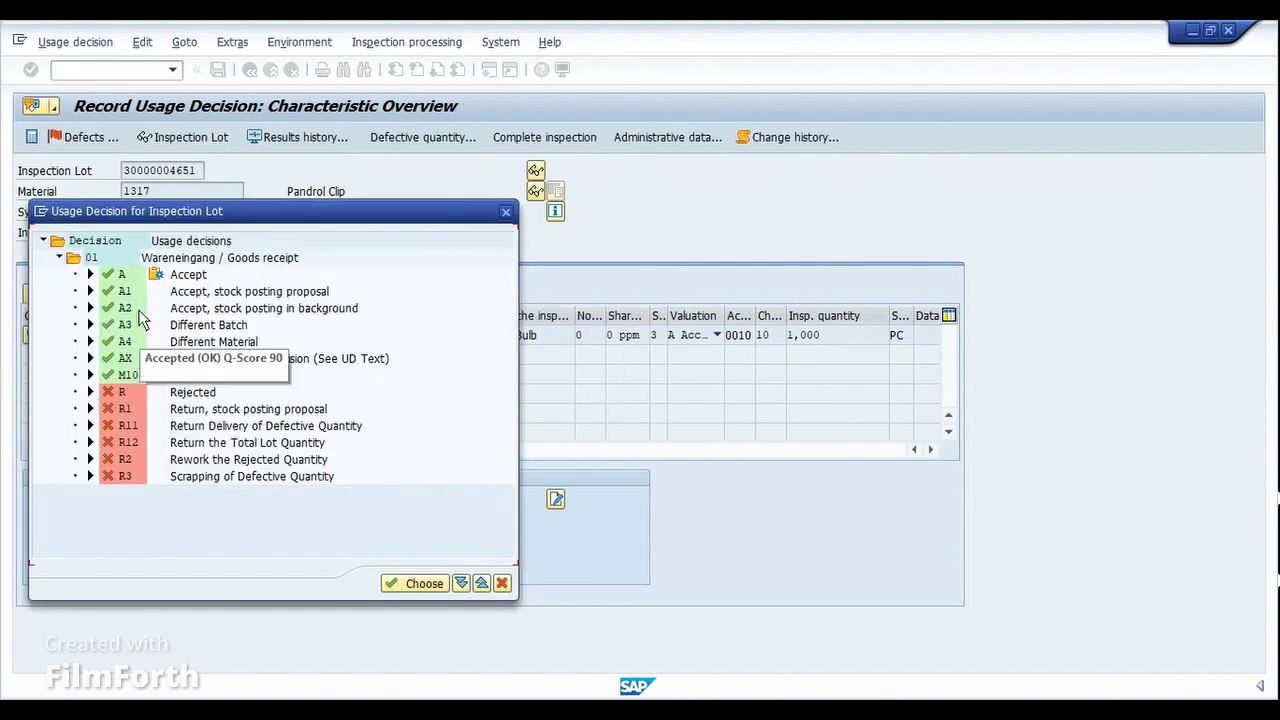
double_click(123, 282)
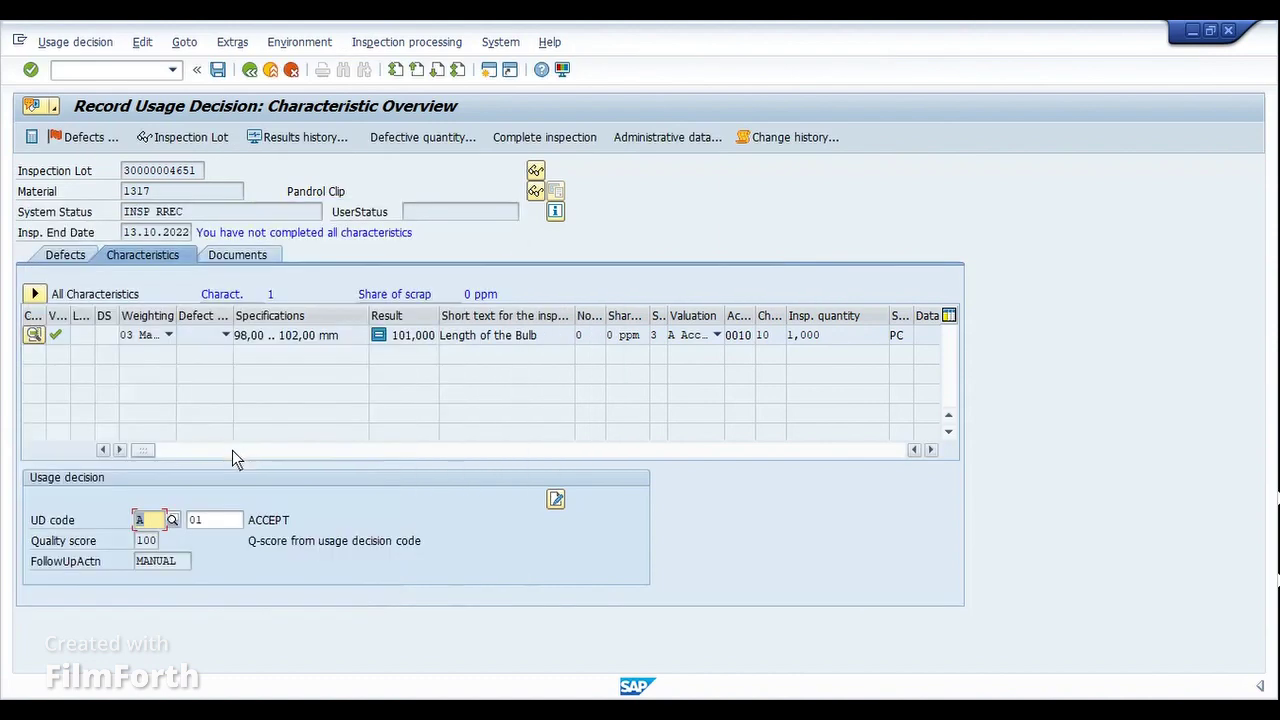
left_click(315, 441)
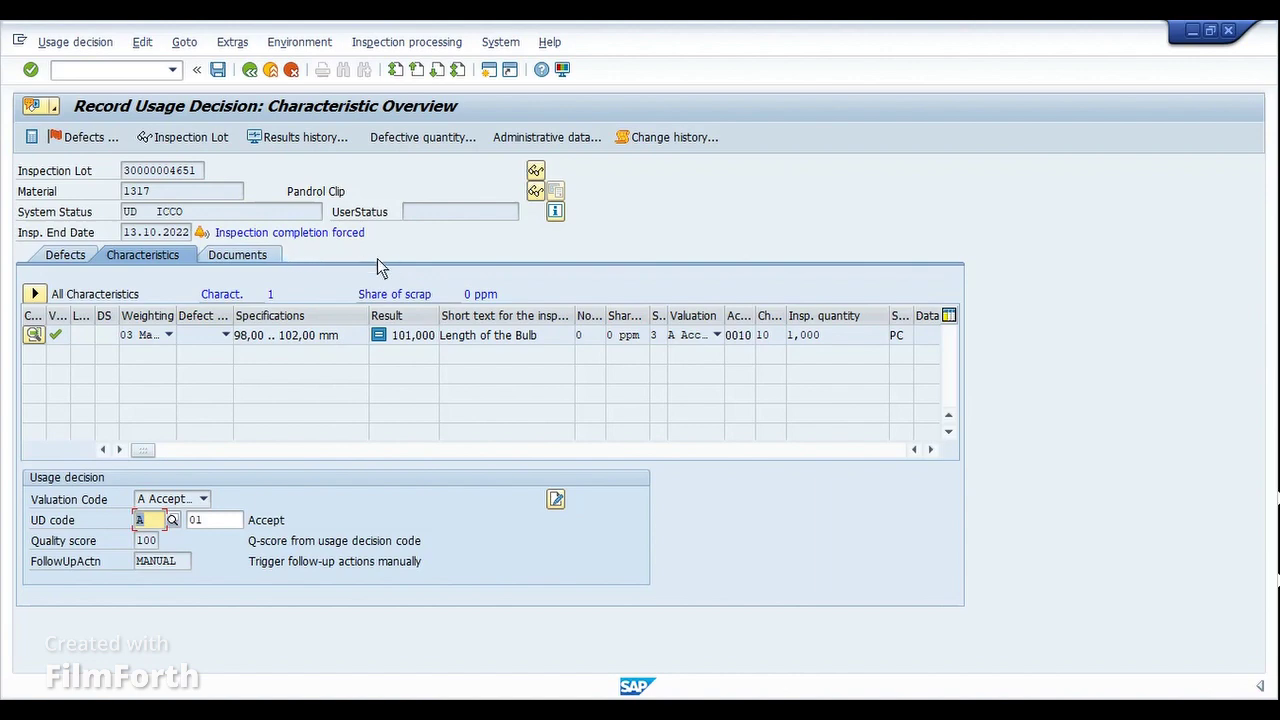
- Save the usage decision for the inspection lot and refresh the inspection lot worklist
left_click(195, 170)
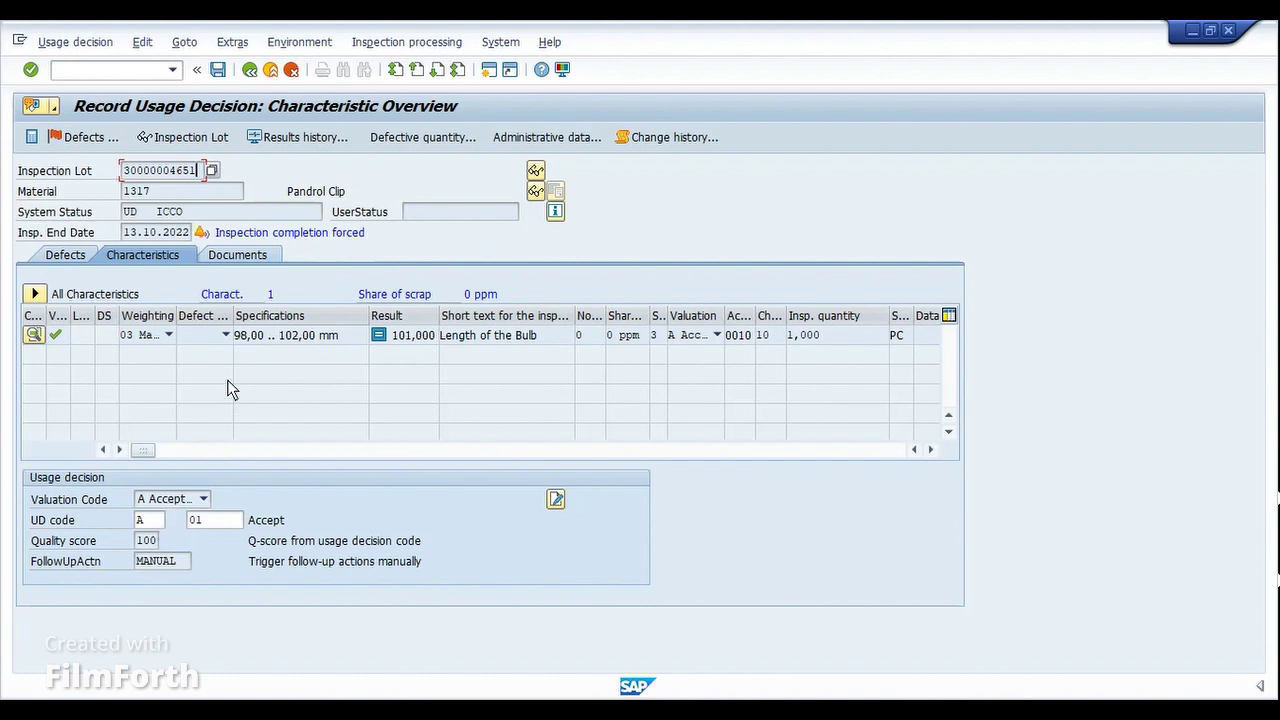
left_click(218, 70)
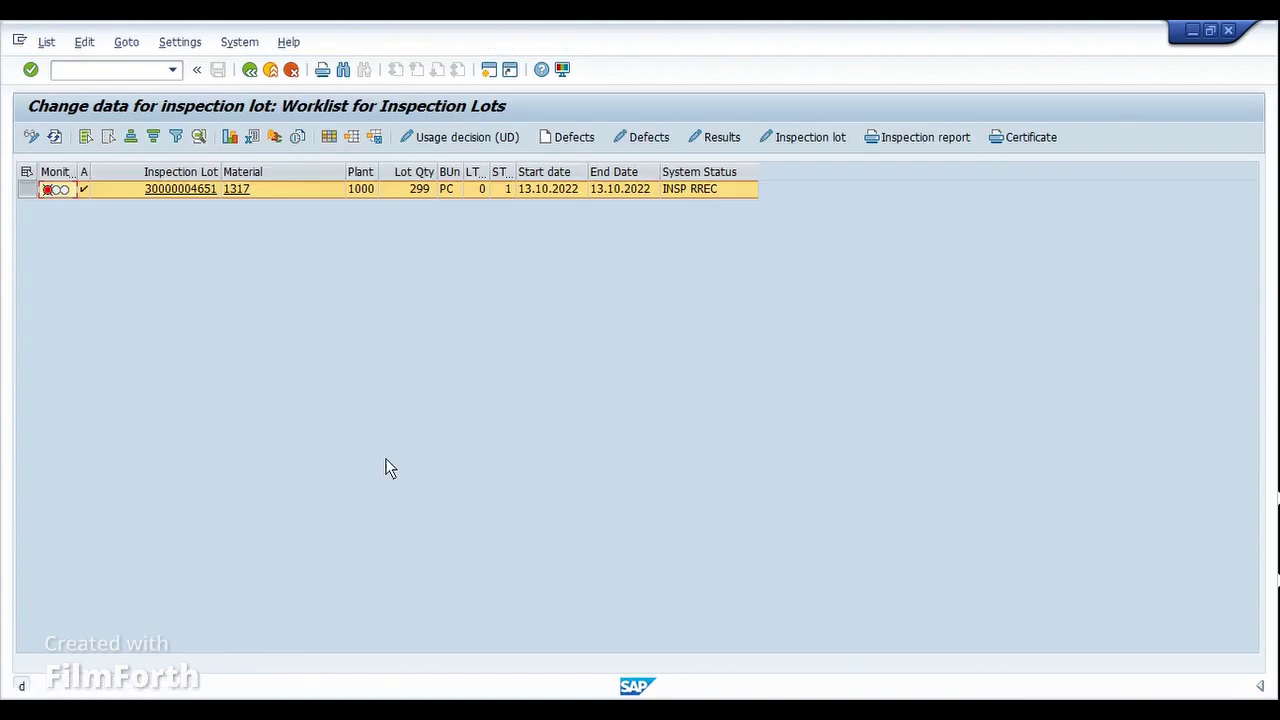
left_click(54, 136)
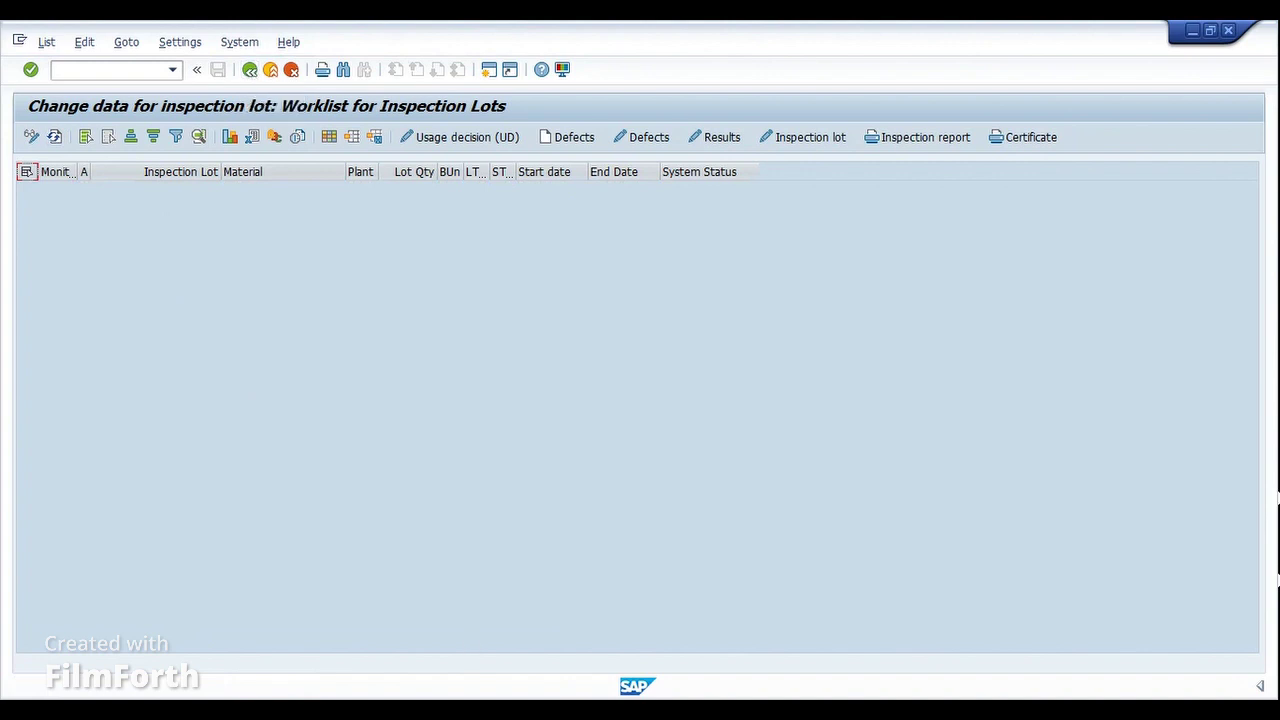
- Switch to the stock/requirements list of material 1317, refresh it, and check the production order's receipt quantity and element data
left_click(620, 710)
left_click(490, 645)
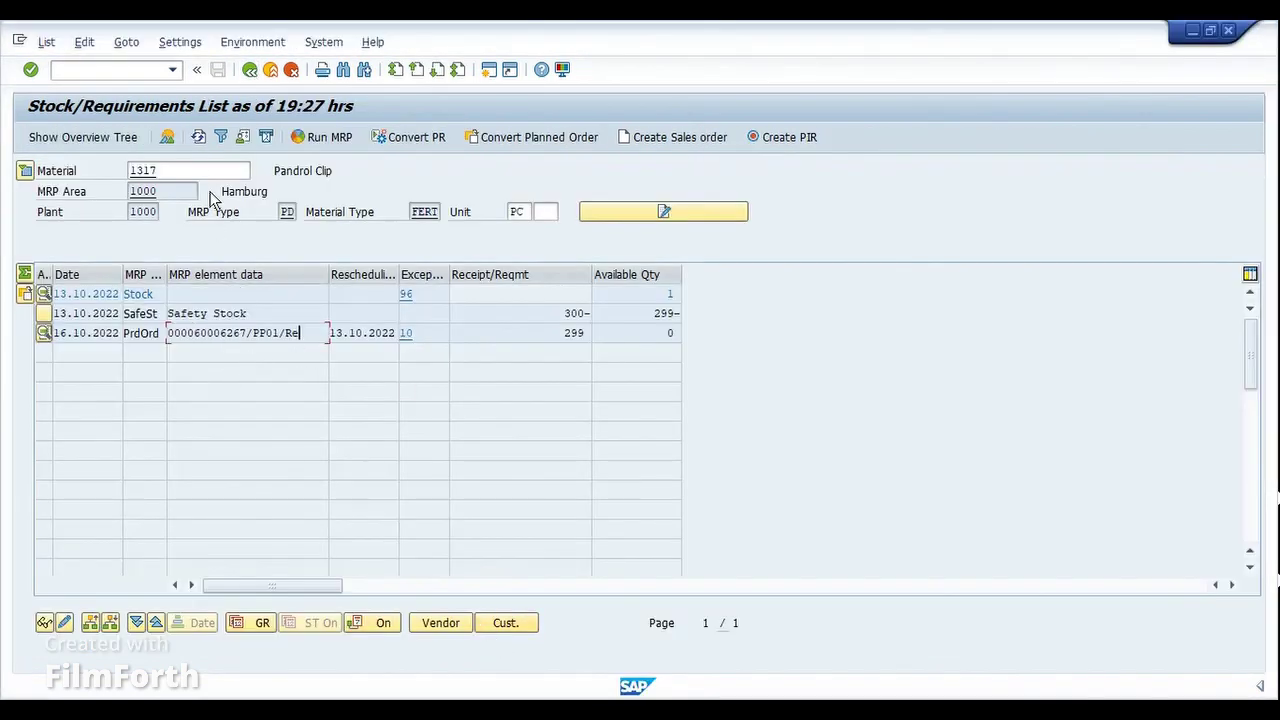
left_click(198, 137)
left_click(549, 336)
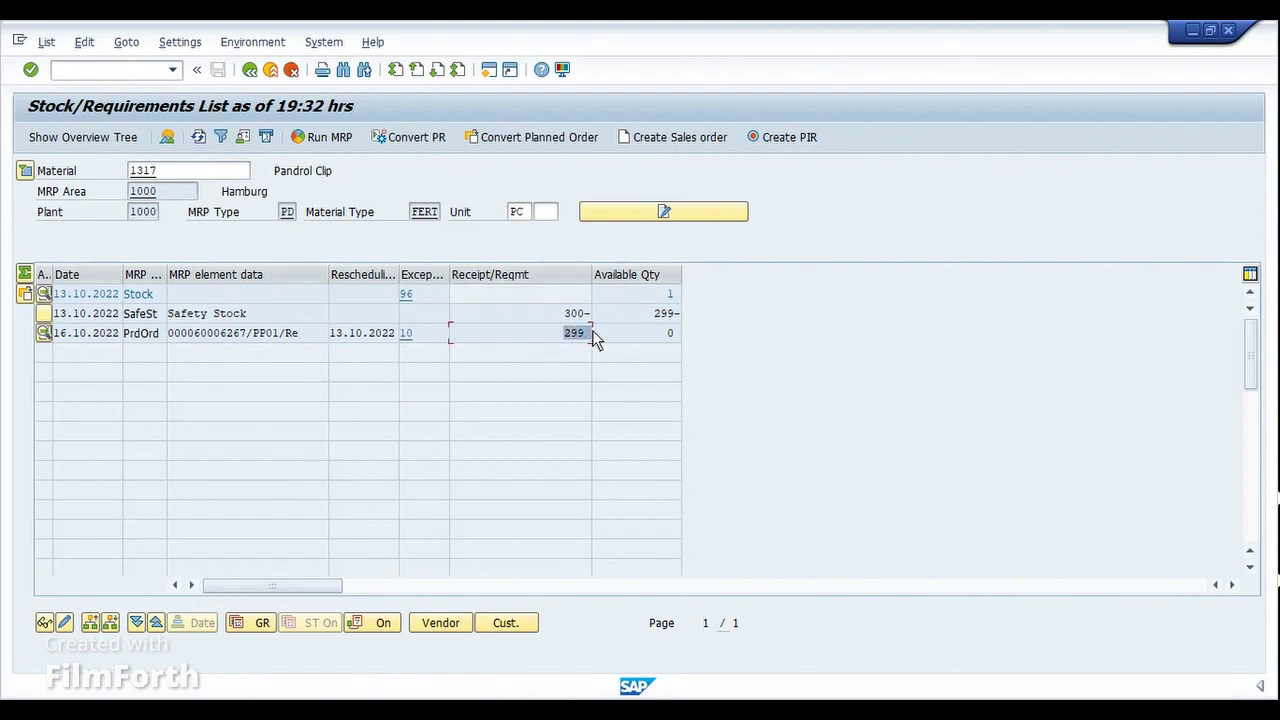
key("Home")
left_click(315, 332)
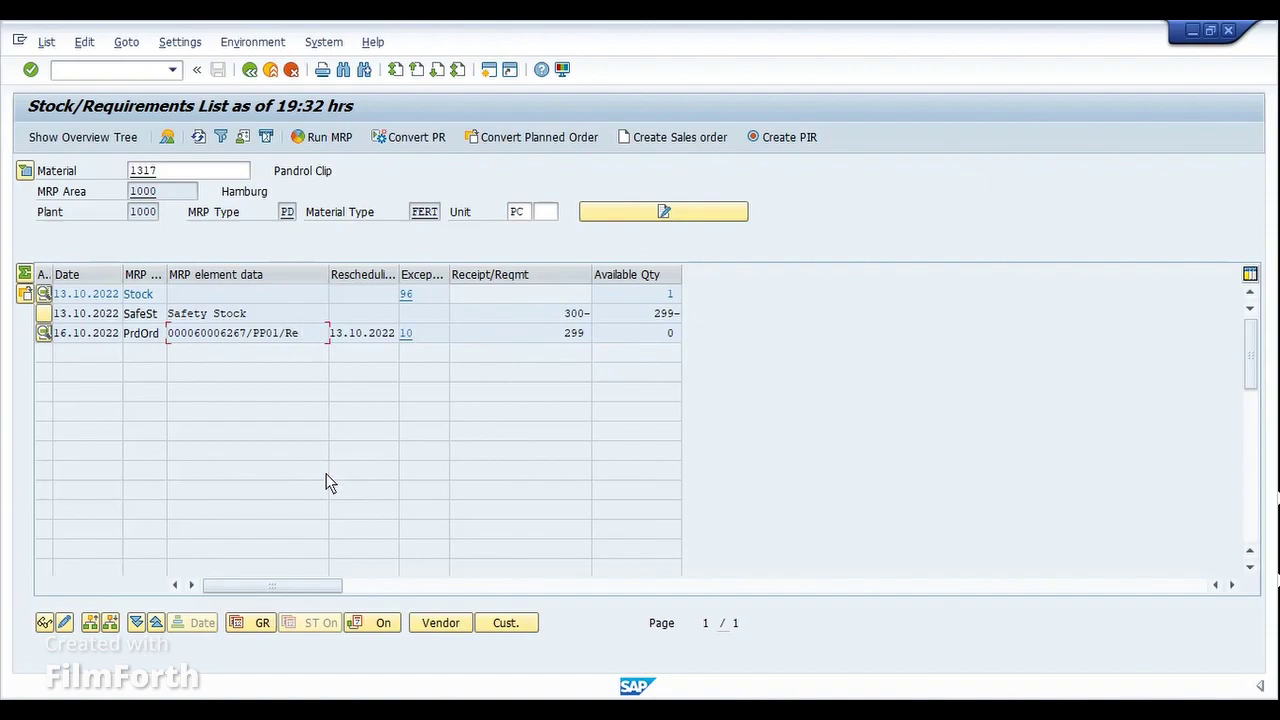